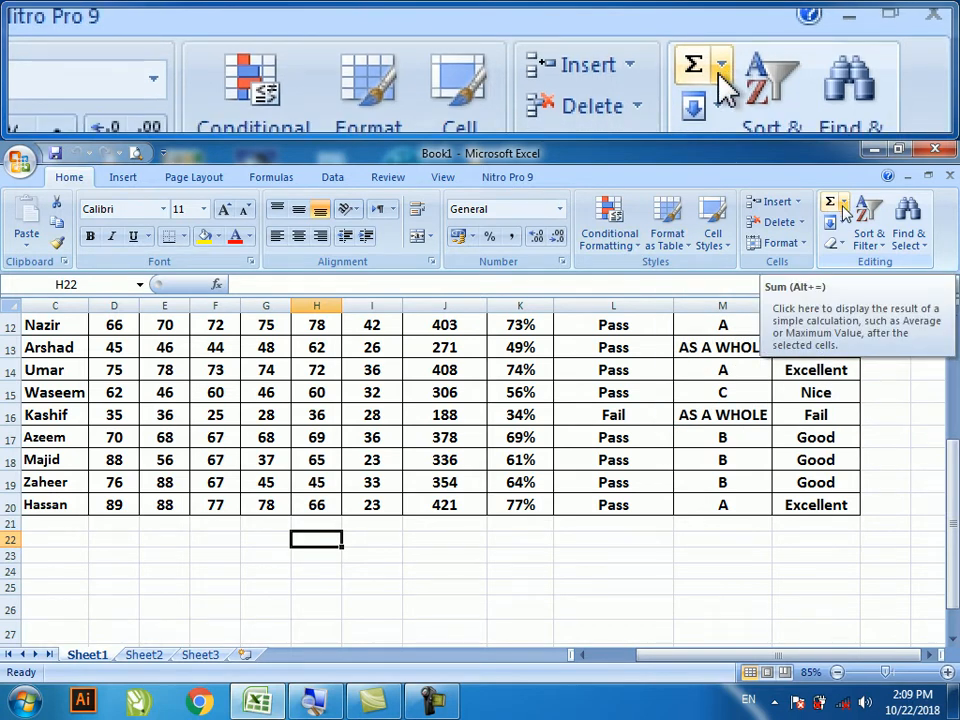
- Enter 12 in S14 and fill it across row 14 so it runs 12 to 20 at AA14
left_click(843, 205)
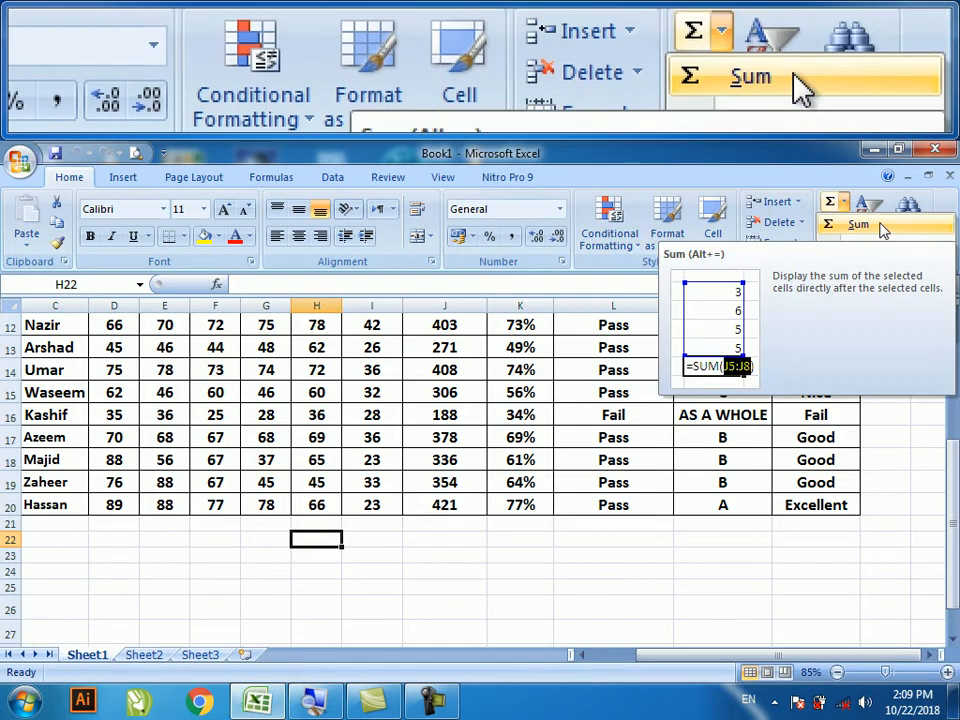
left_click(866, 537)
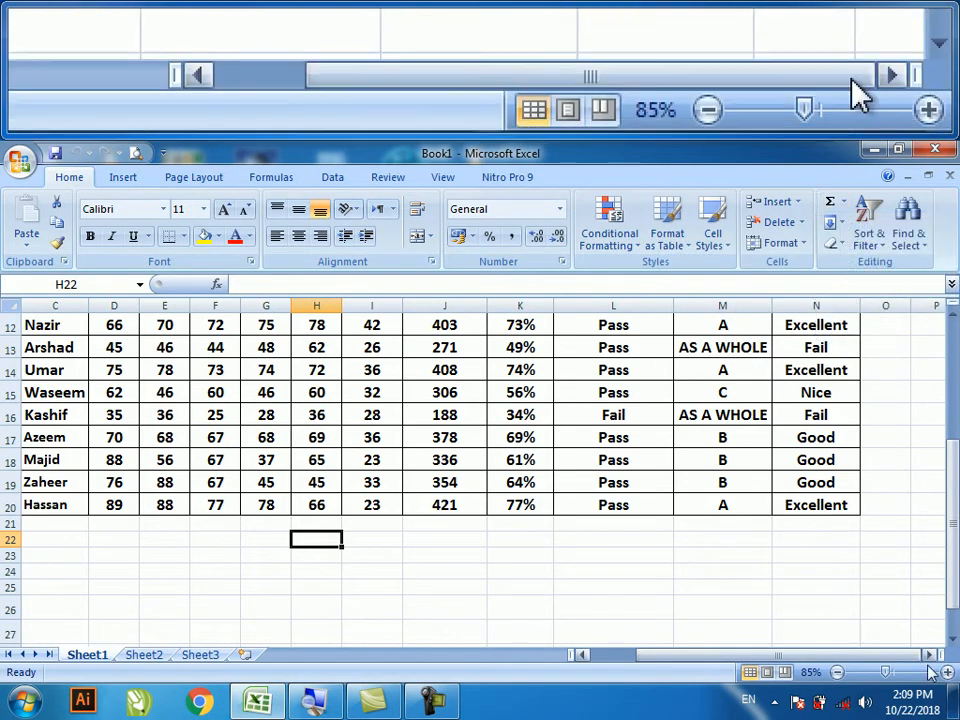
left_click(933, 655)
left_click(934, 655)
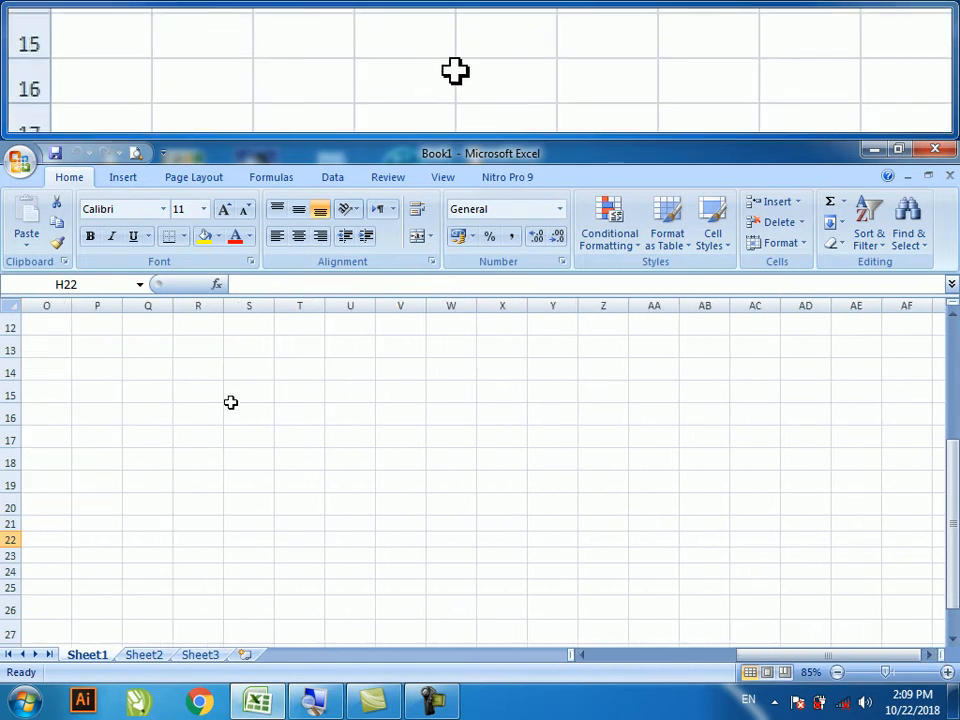
left_click(249, 372)
type("12")
key("Return")
left_click(253, 376)
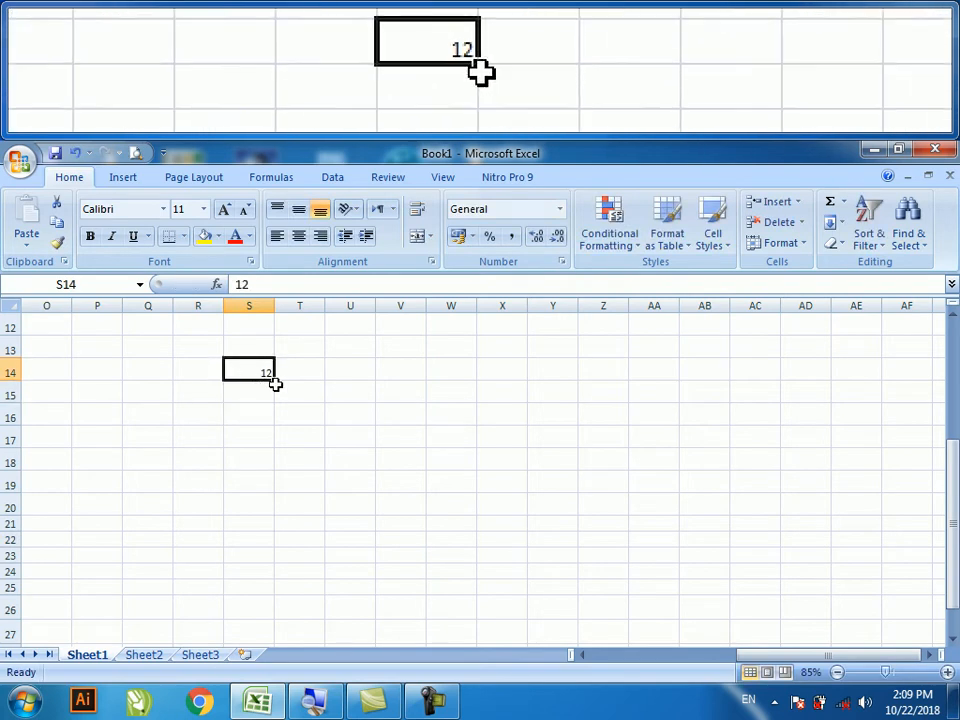
left_click_drag(275, 383, 679, 366)
- Enter 21 and 22 in S15:T15 and extend the series down to row 22, ending at 92
left_click(261, 391)
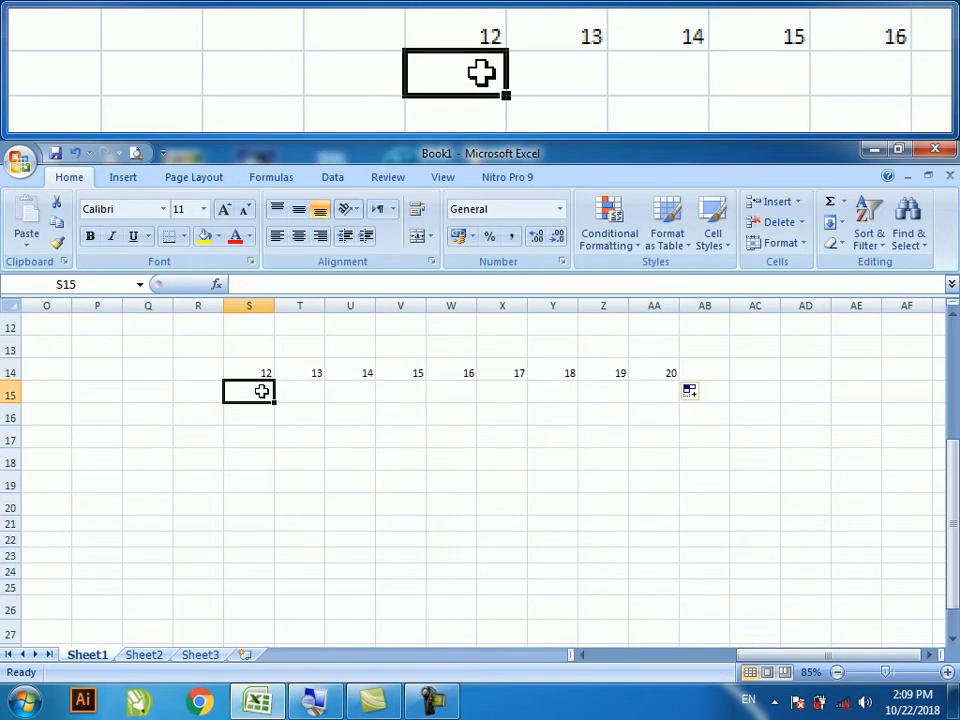
type("21")
left_click(306, 394)
type("22")
left_click(296, 432)
left_click_drag(261, 392, 675, 410)
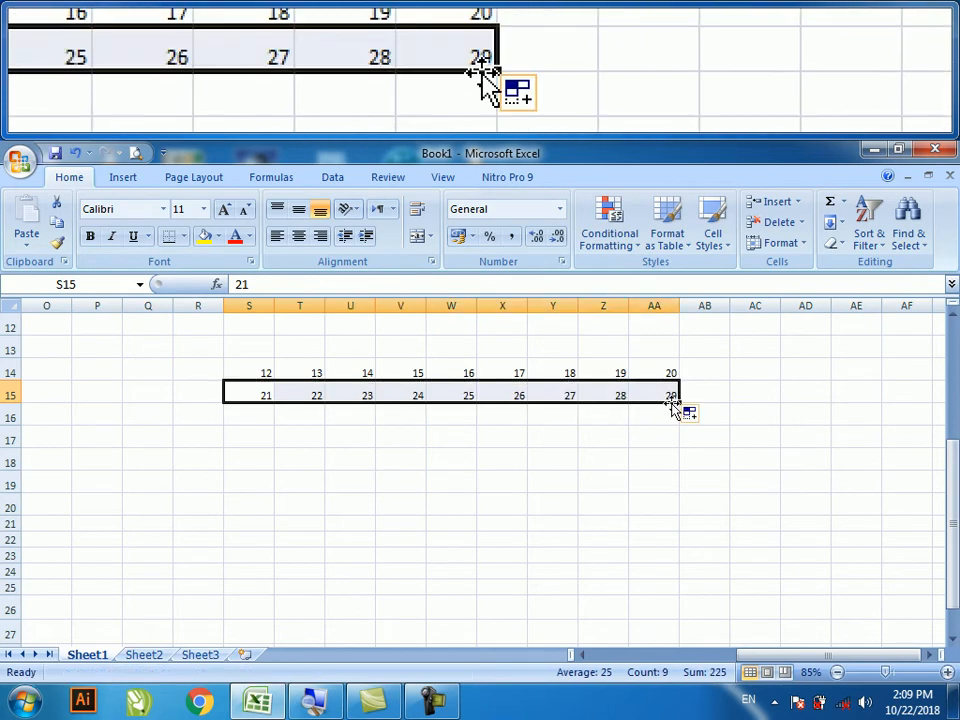
left_click_drag(264, 368, 681, 548)
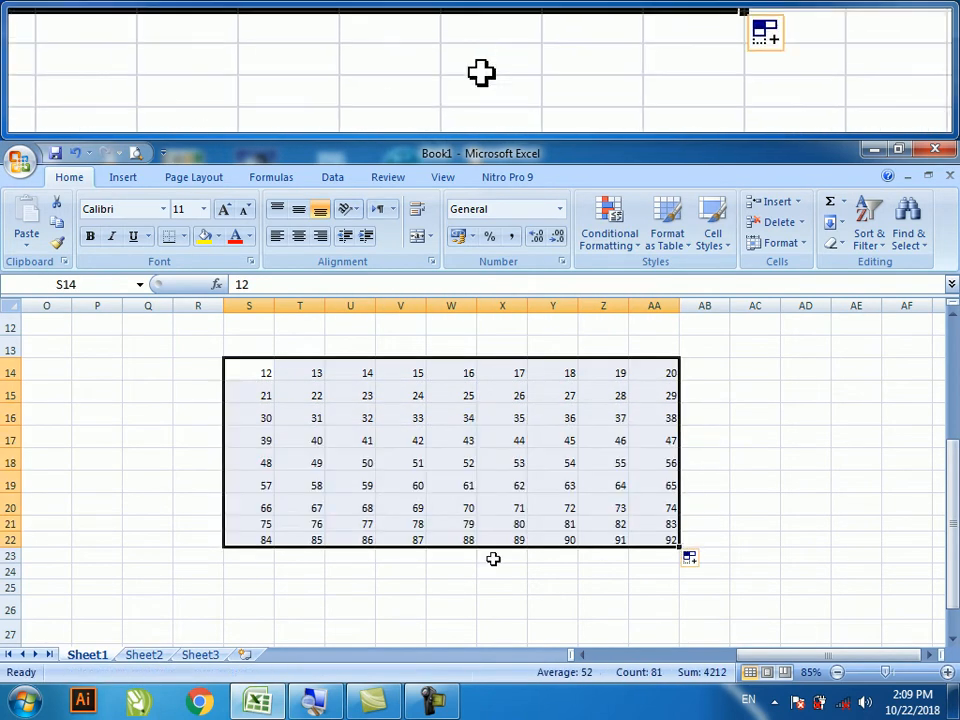
- Make the S14:AA22 grid centred, size 22 and bold, with All Borders
left_click(298, 240)
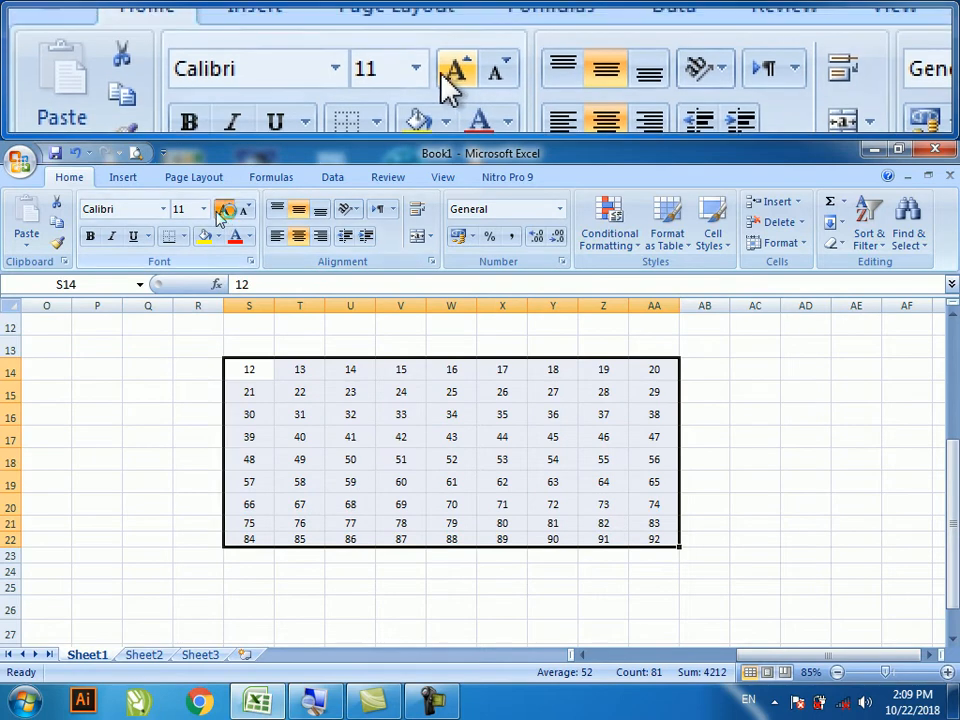
left_click(224, 210)
left_click(224, 210)
left_click(224, 210)
left_click(224, 210)
left_click(224, 210)
left_click(224, 210)
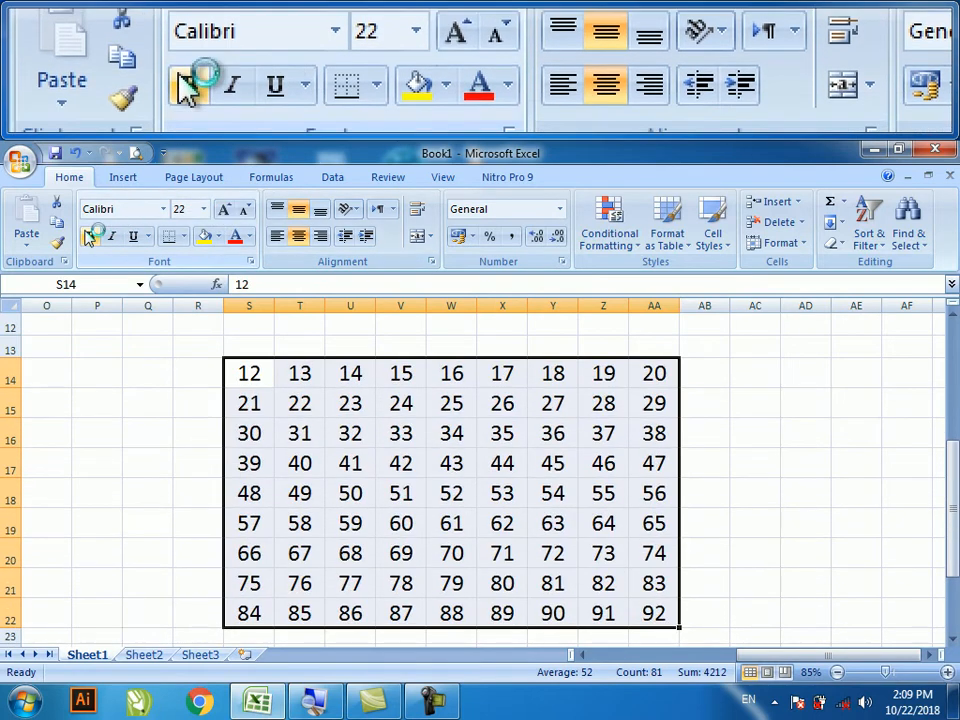
left_click(88, 236)
left_click_drag(952, 480, 952, 490)
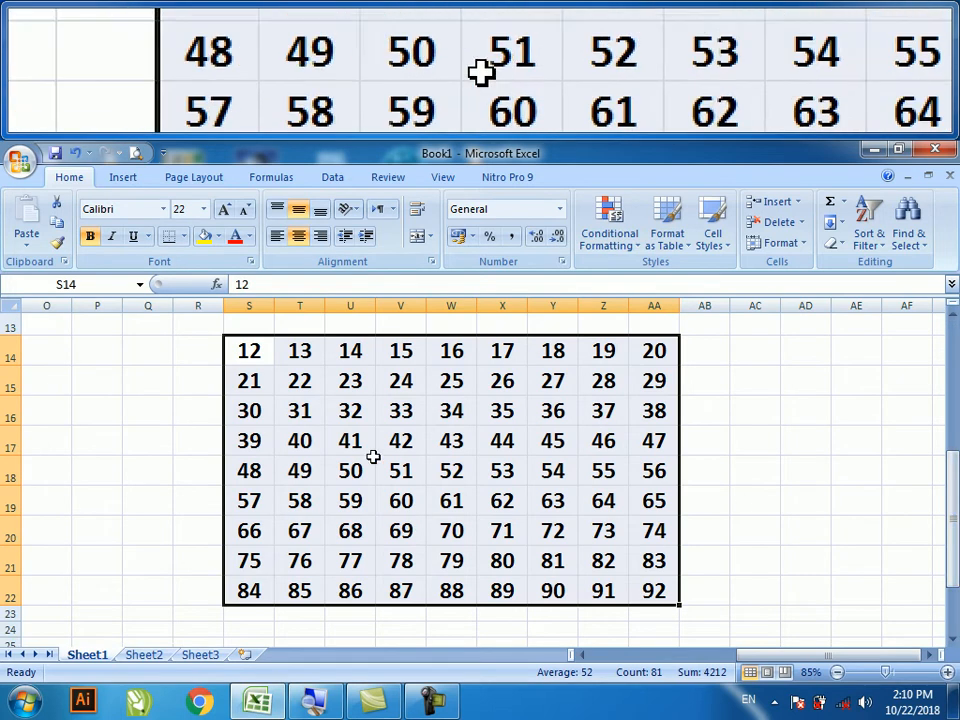
left_click(183, 236)
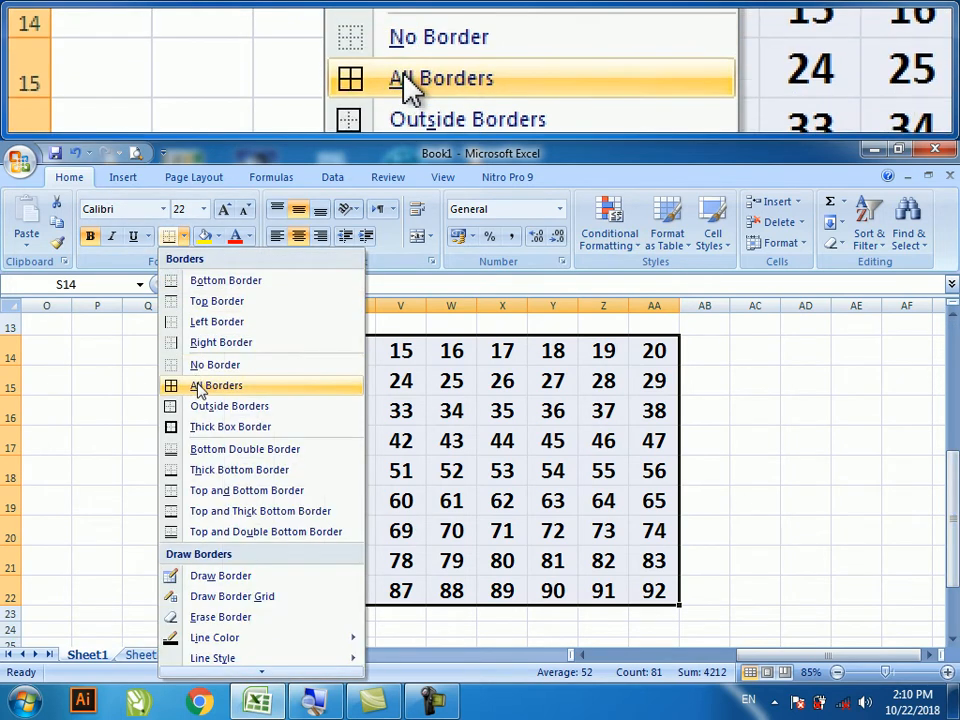
left_click(199, 387)
left_click(370, 462)
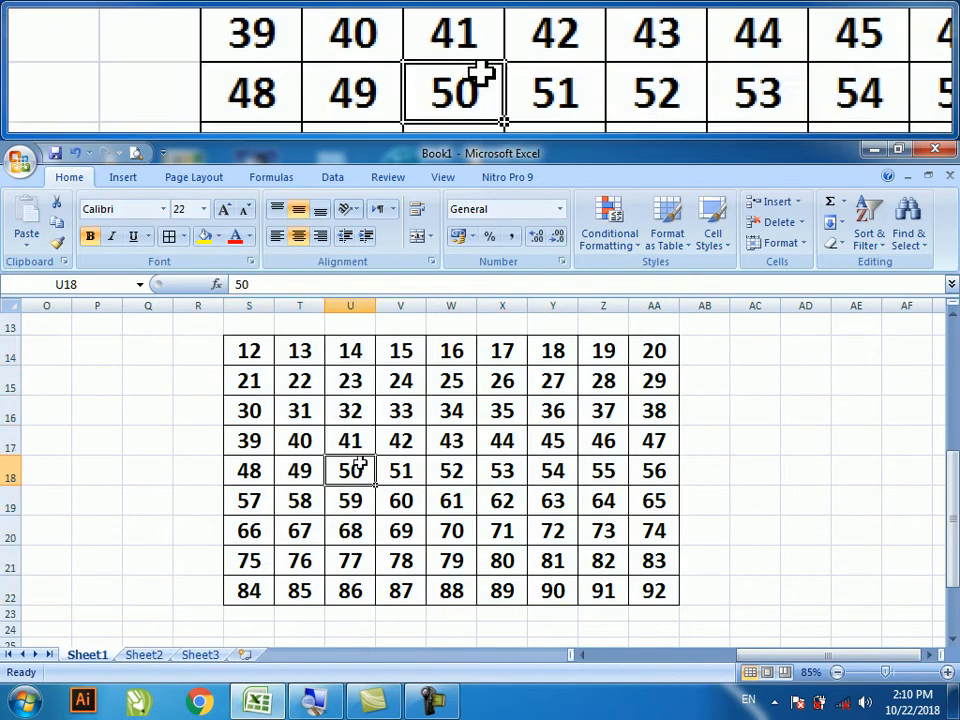
- Make row S23:AA23 bold and raise its font size three steps
left_click(245, 616)
left_click_drag(245, 616, 668, 614)
left_click(89, 236)
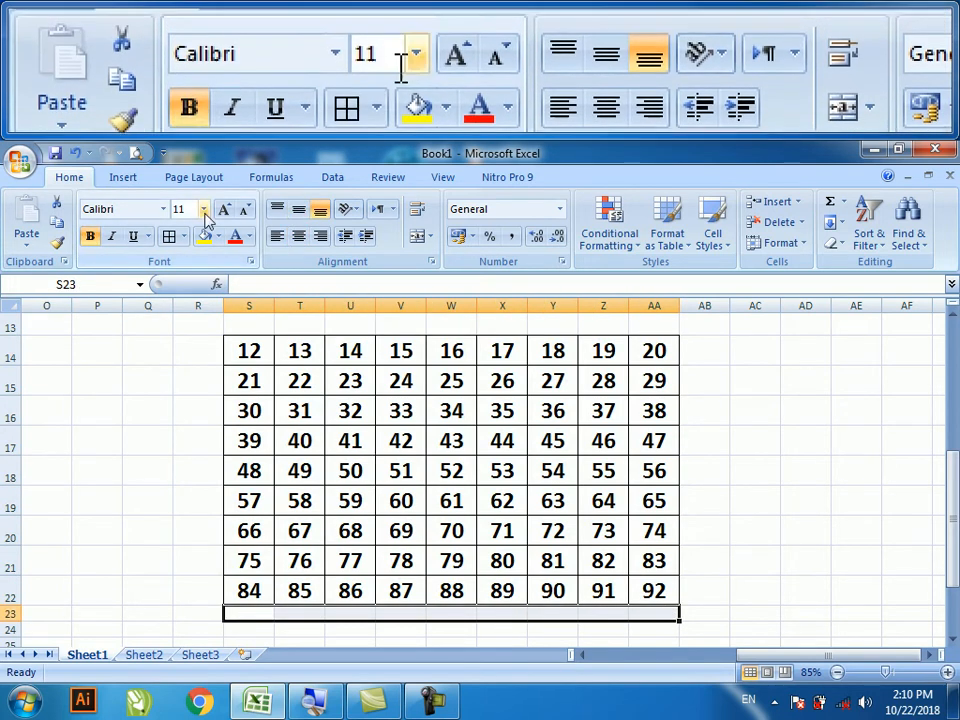
left_click(225, 210)
left_click(225, 210)
left_click(225, 210)
left_click(225, 210)
left_click(225, 210)
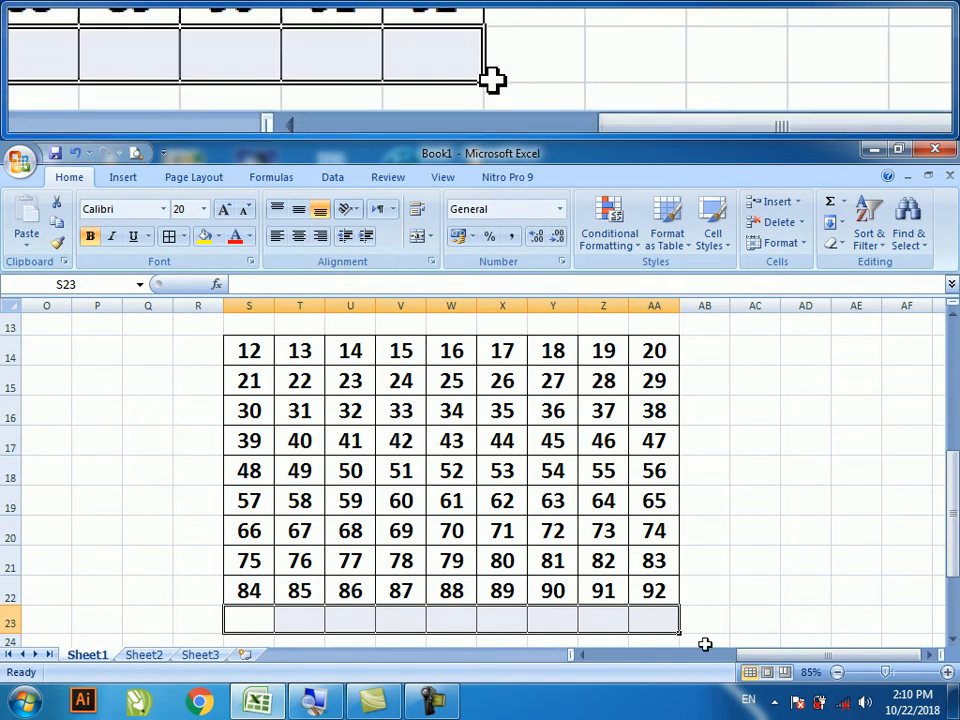
left_click_drag(745, 655, 575, 662)
- Inspect the Marks Obtained SUM formula in cells J6 and J11
scroll(499, 540, "up", 4)
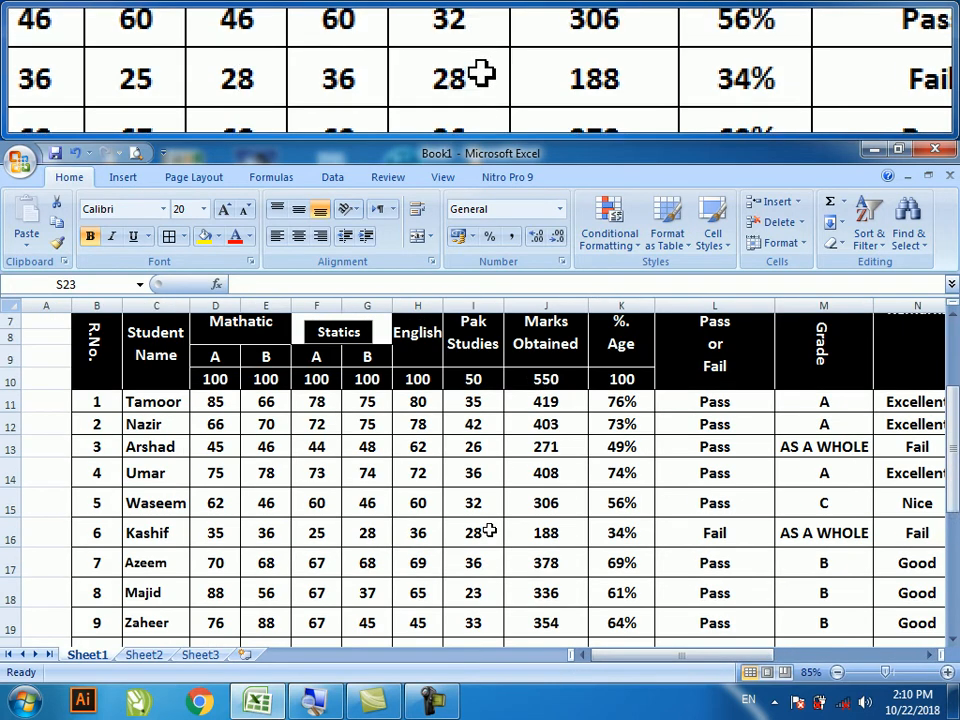
left_click(540, 455)
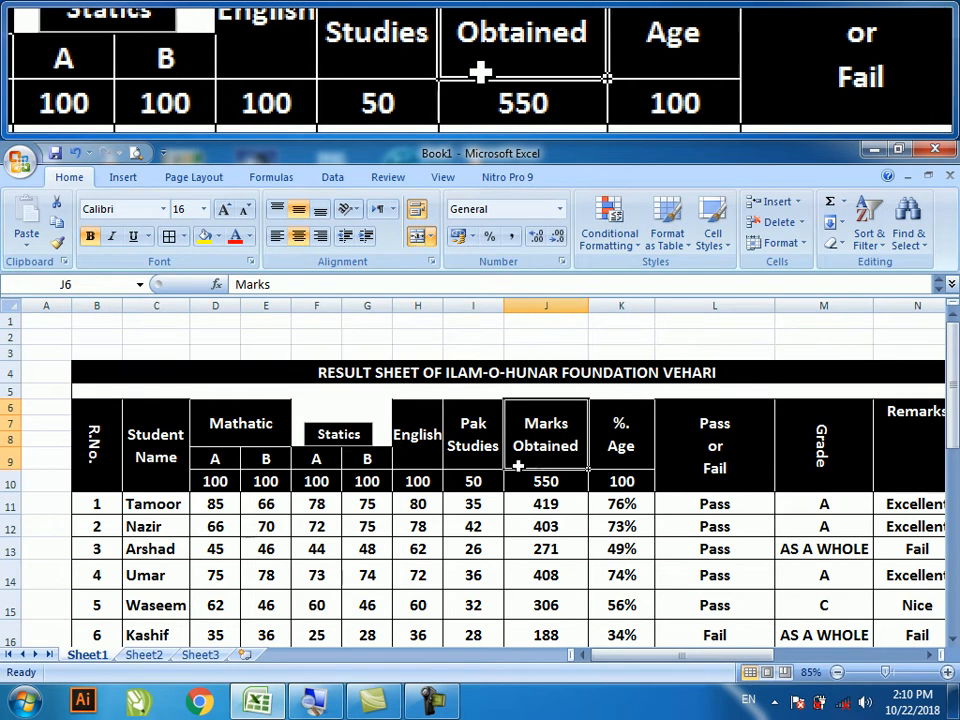
left_click(525, 506)
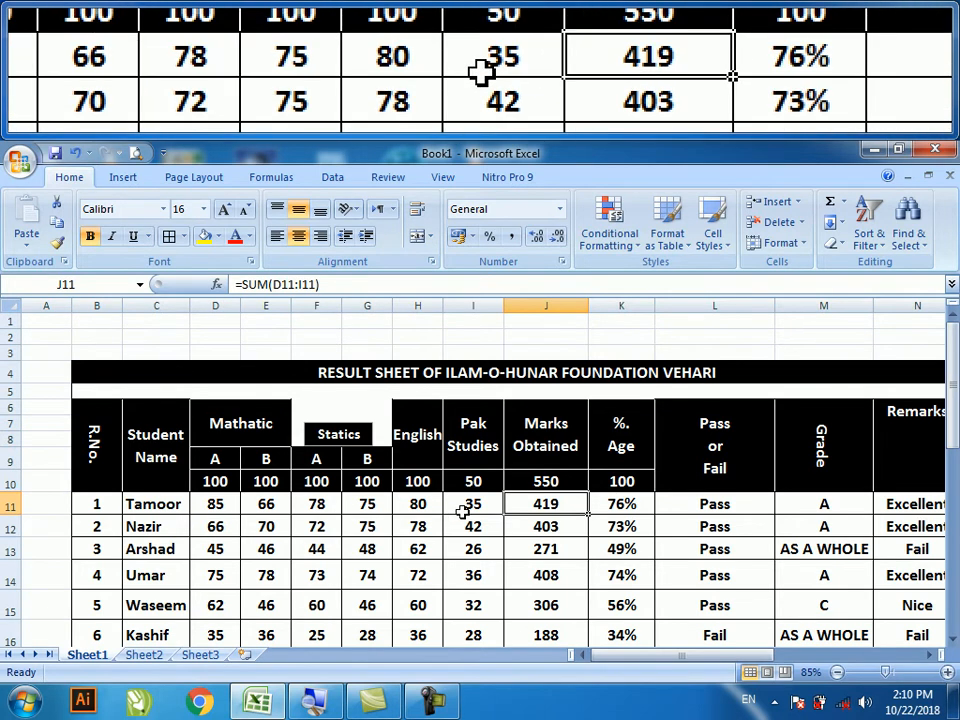
left_click_drag(625, 655, 745, 655)
- Raise the font size of row 23 beneath the grid to 24
scroll(790, 580, "down", 3)
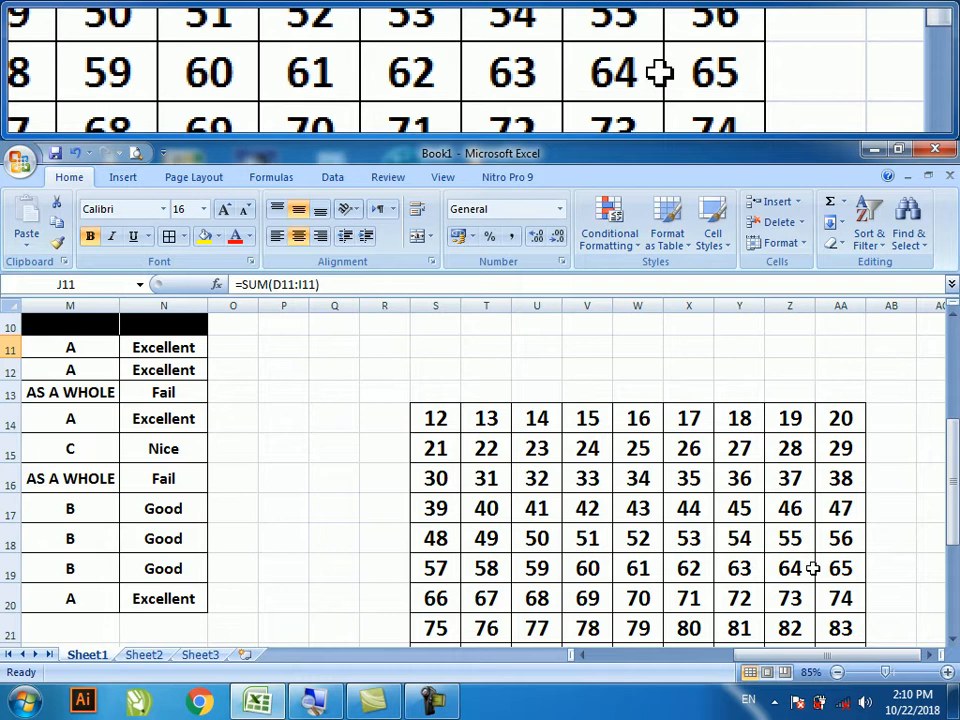
scroll(456, 545, "down", 1)
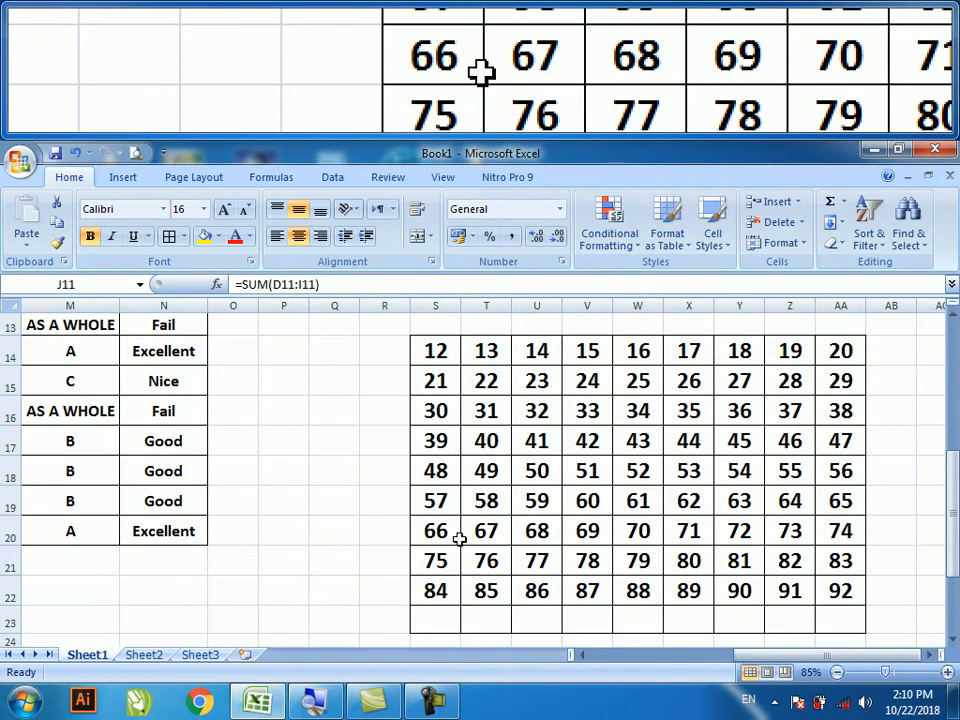
left_click_drag(446, 622, 851, 628)
left_click(226, 210)
left_click(226, 210)
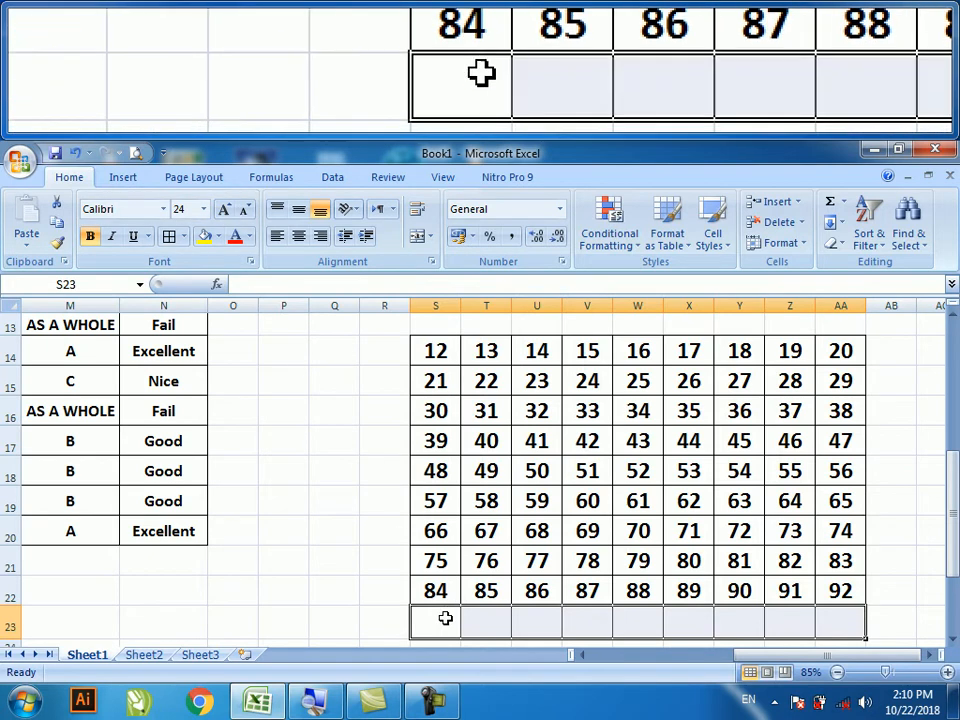
left_click(445, 619)
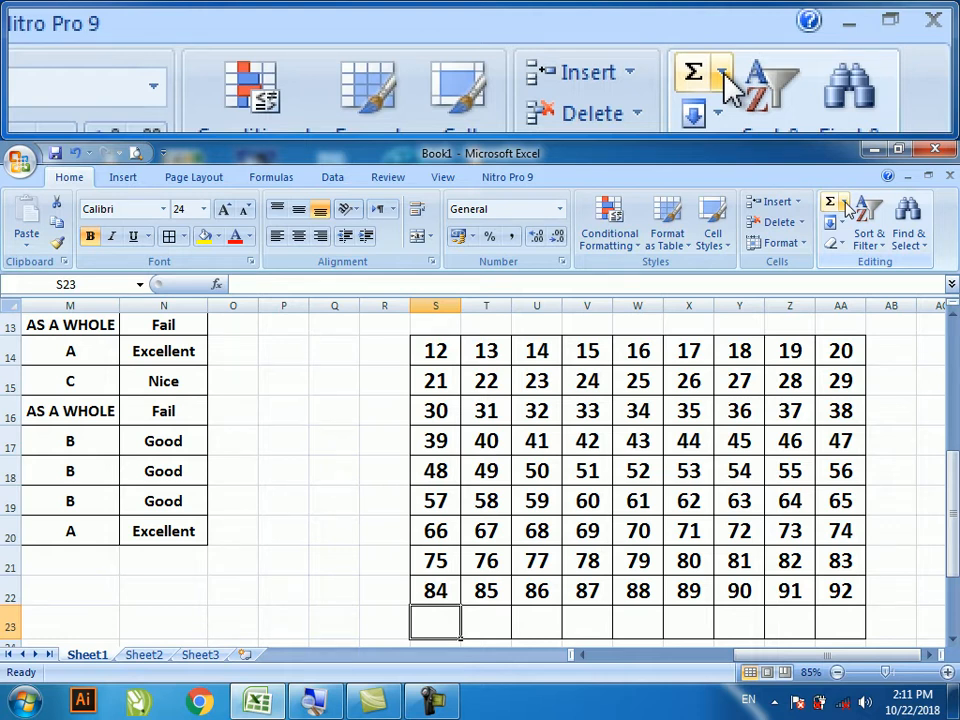
- Put =SUM(S14:S22) in S23 so it totals column S as 432
left_click(844, 203)
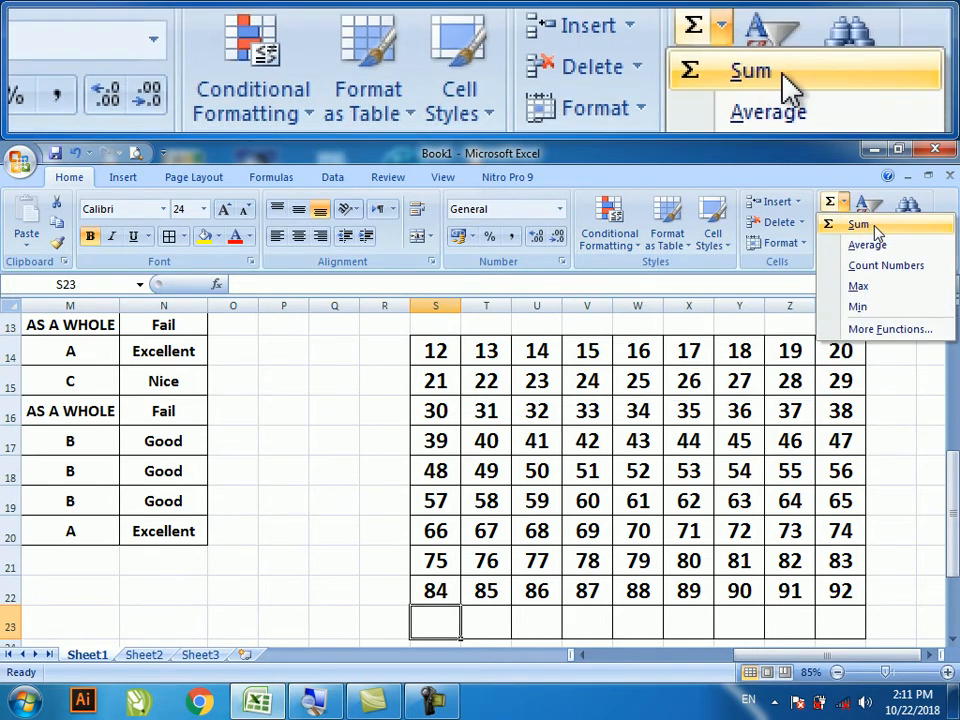
left_click(878, 231)
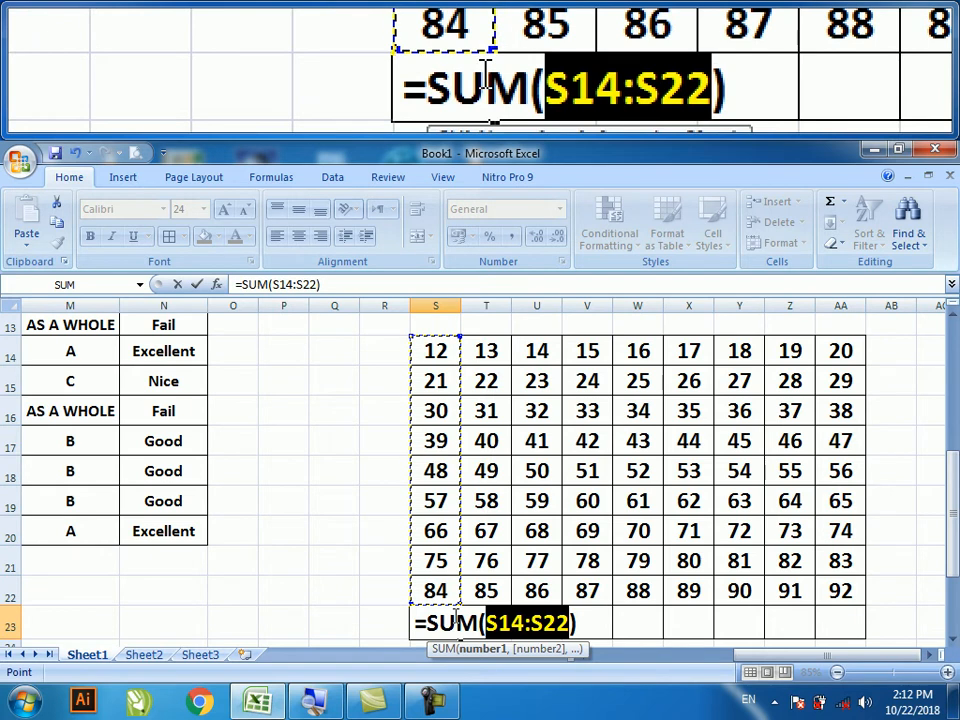
key("Return")
left_click(436, 603)
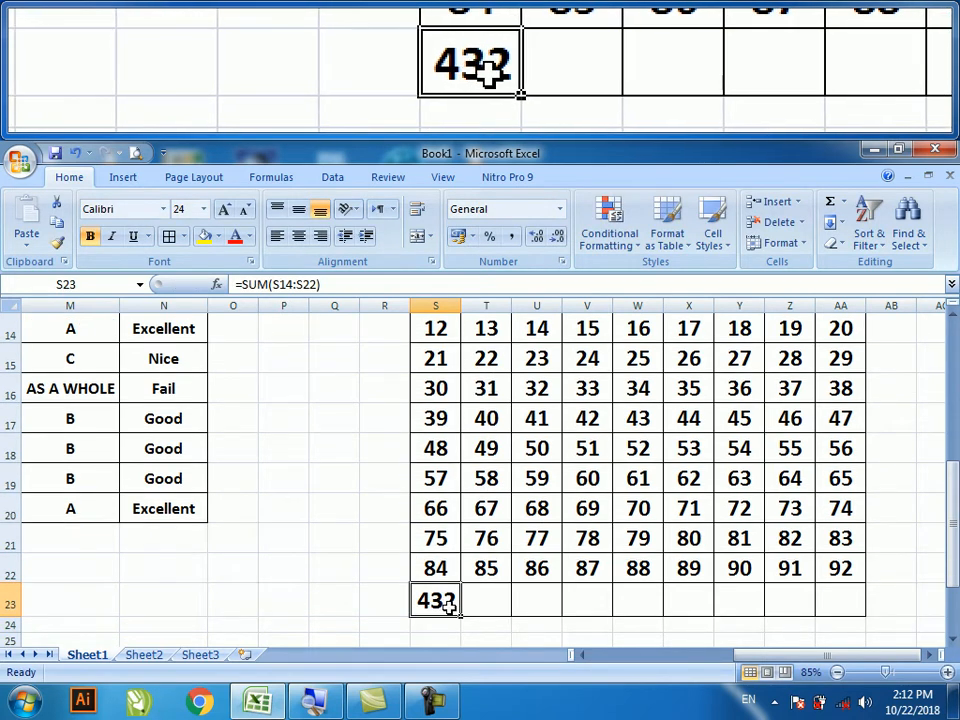
left_click(492, 604)
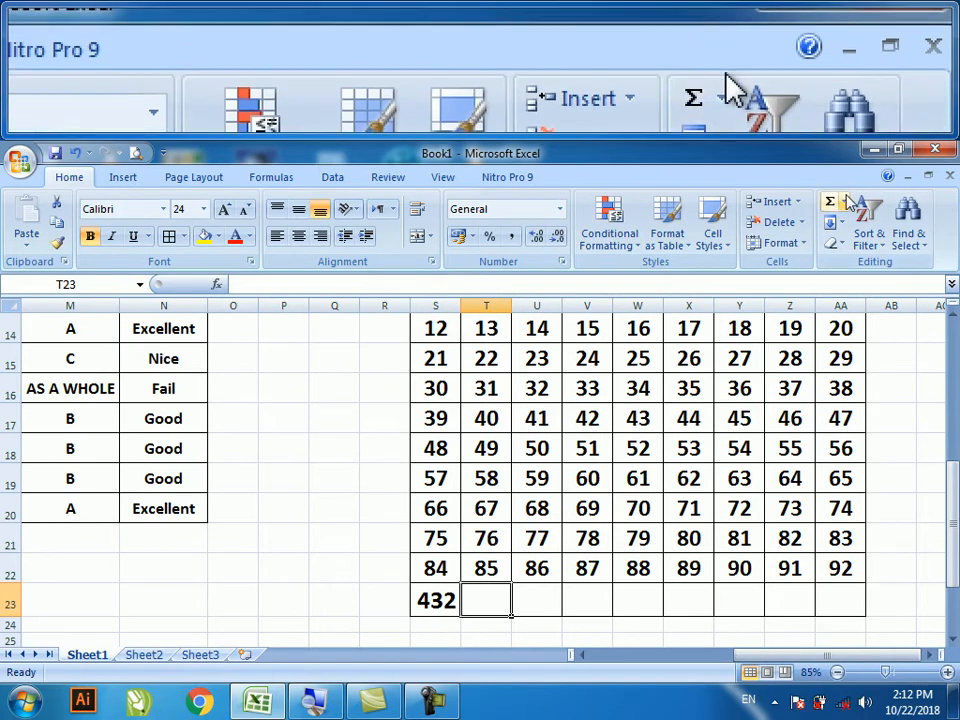
- Put =AVERAGE(T14:T22) in T23, showing 49
left_click(844, 201)
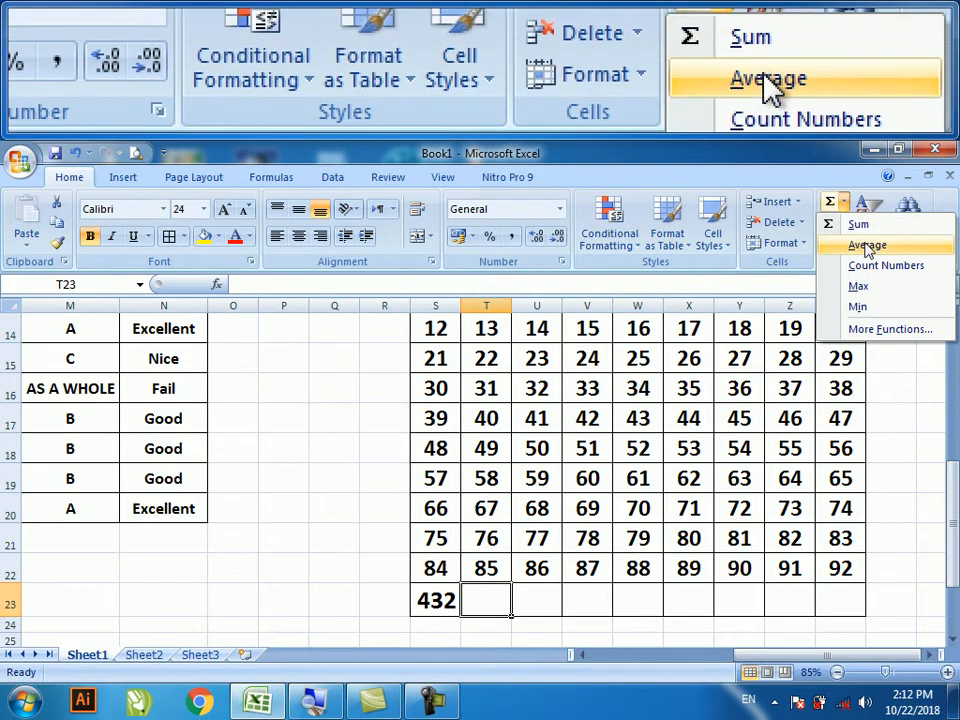
left_click(867, 246)
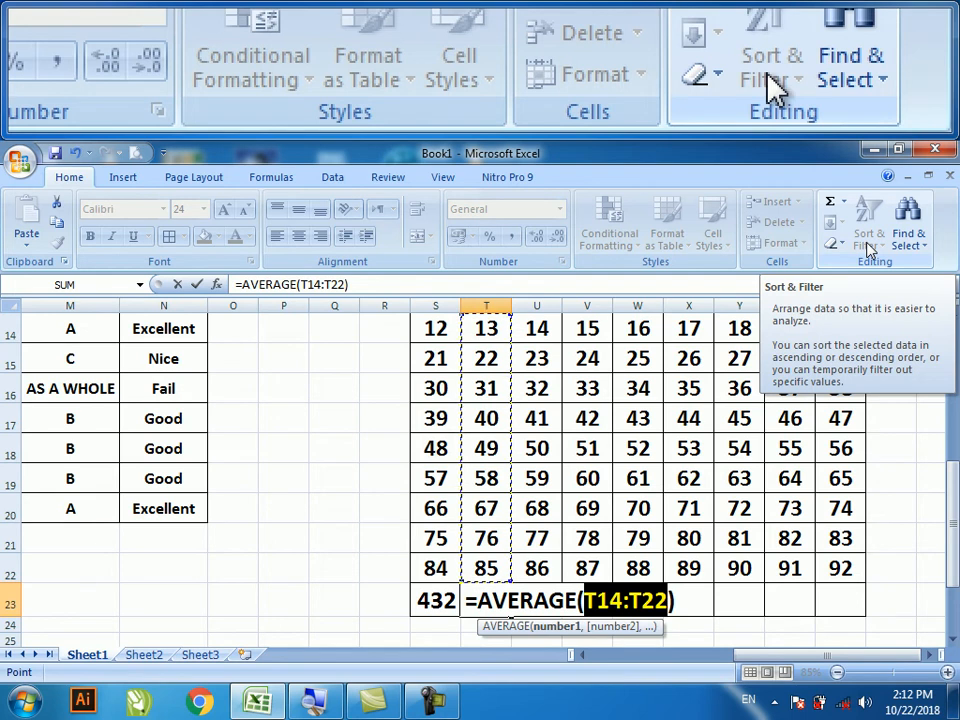
key("Return")
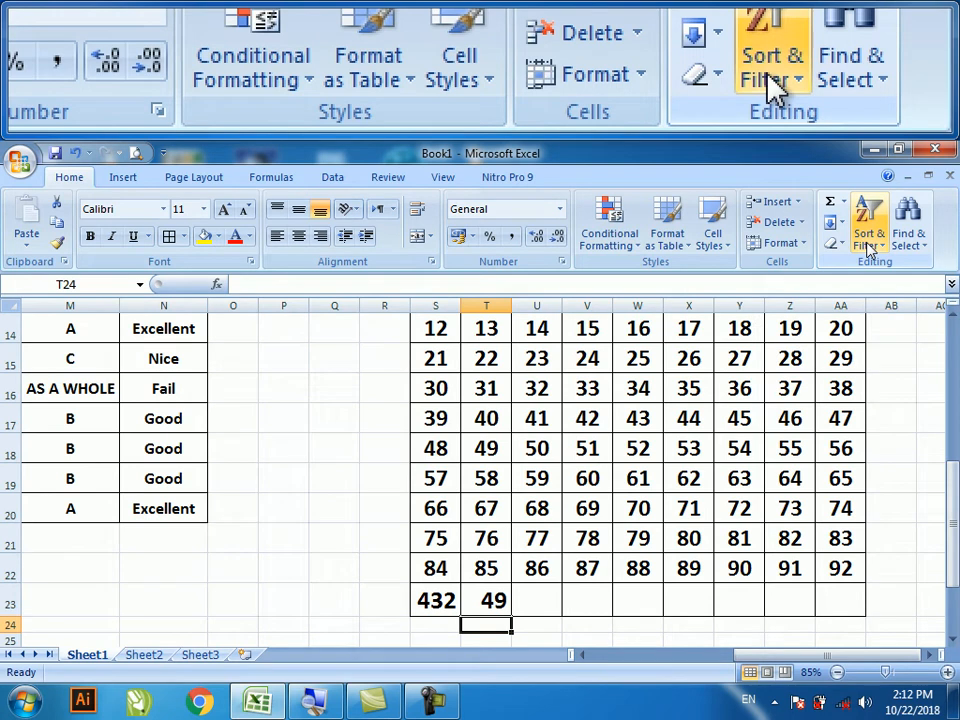
- Put =COUNT(U14:U22) in U23, returning 9
left_click(546, 600)
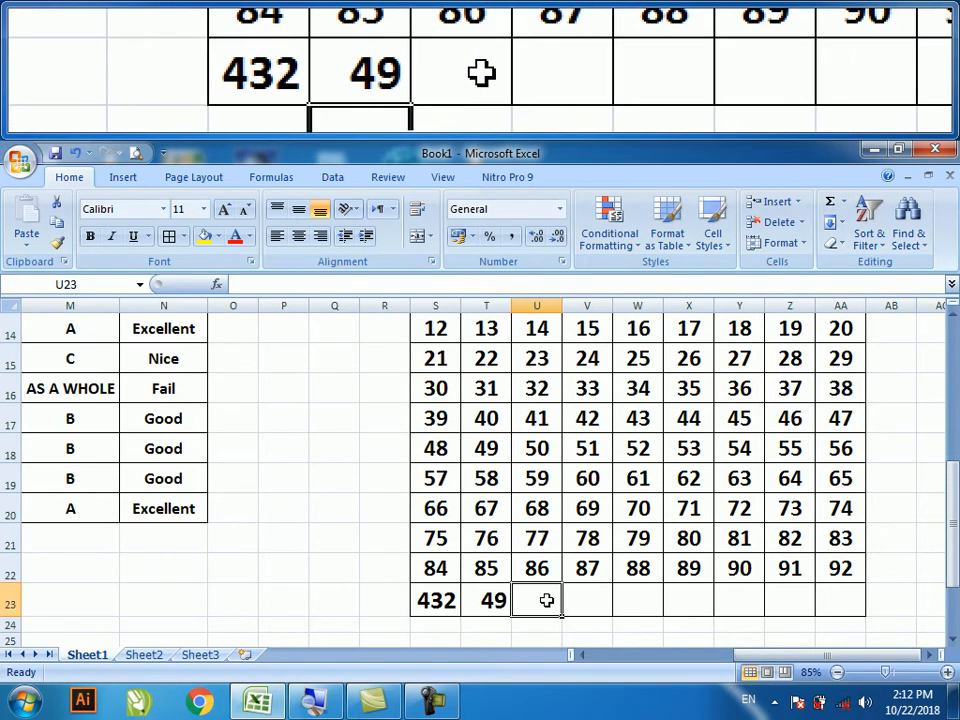
left_click(843, 202)
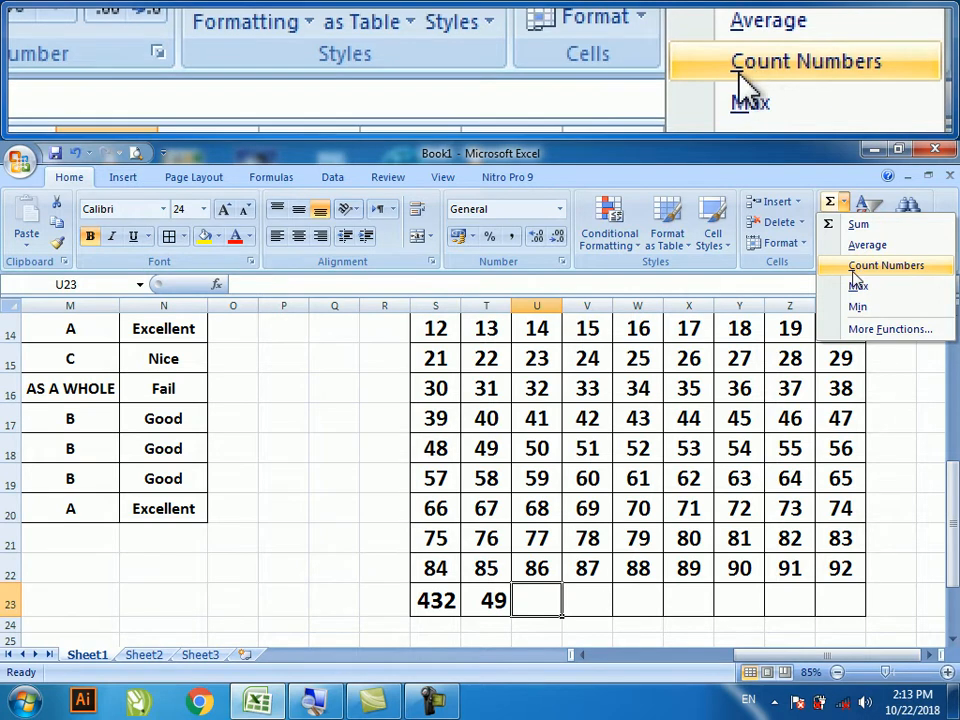
left_click(853, 267)
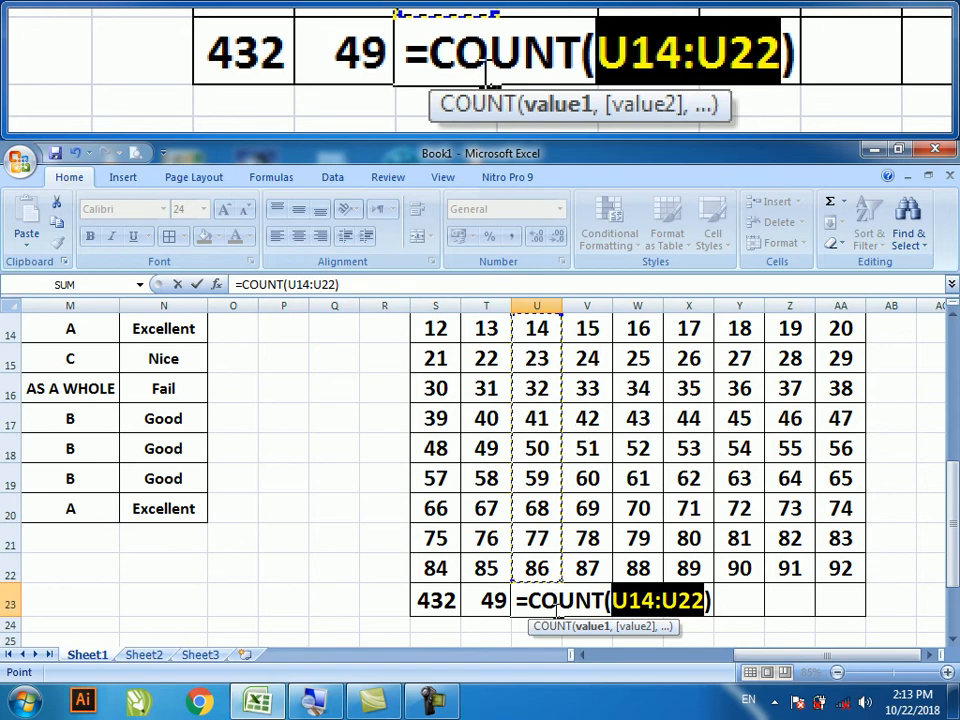
key("Return")
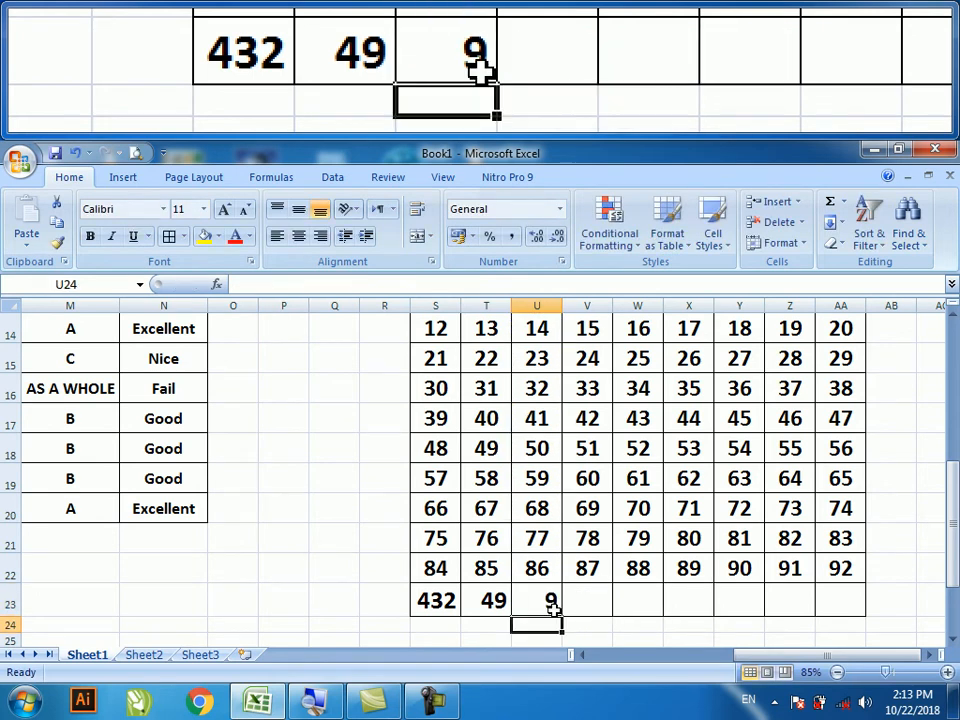
left_click(551, 606)
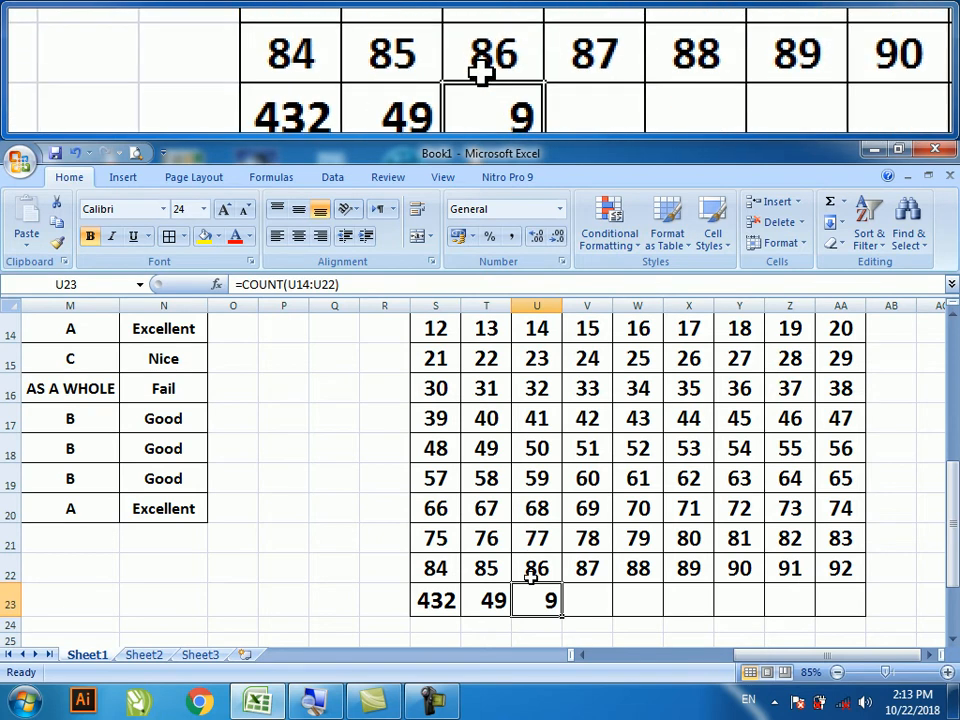
- Put =MAX(V14:V22) in V23, showing 87
left_click(594, 598)
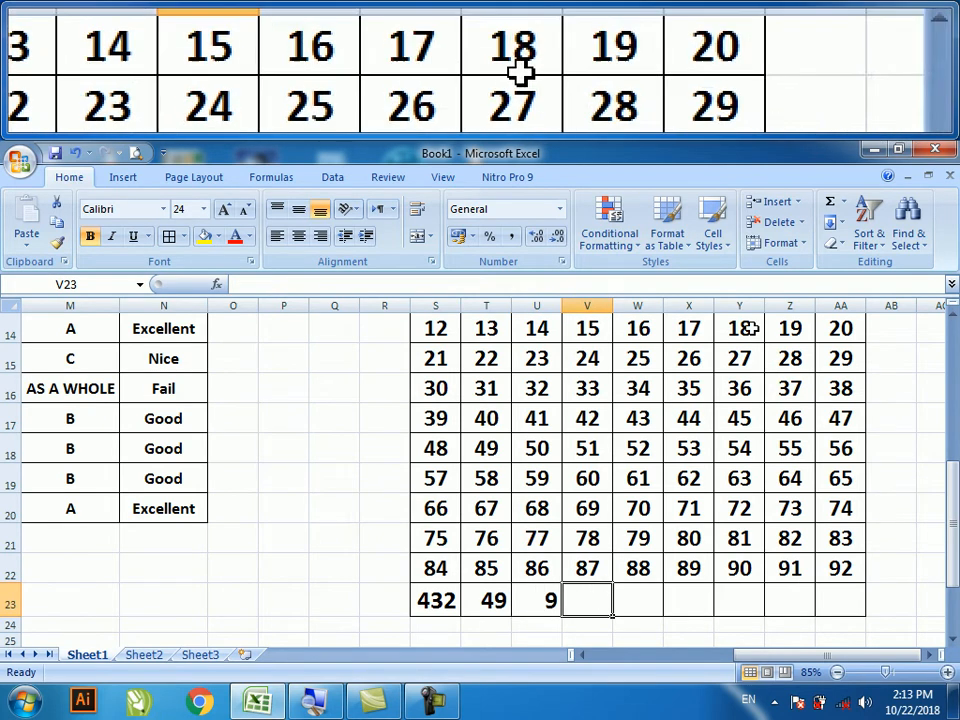
left_click(843, 203)
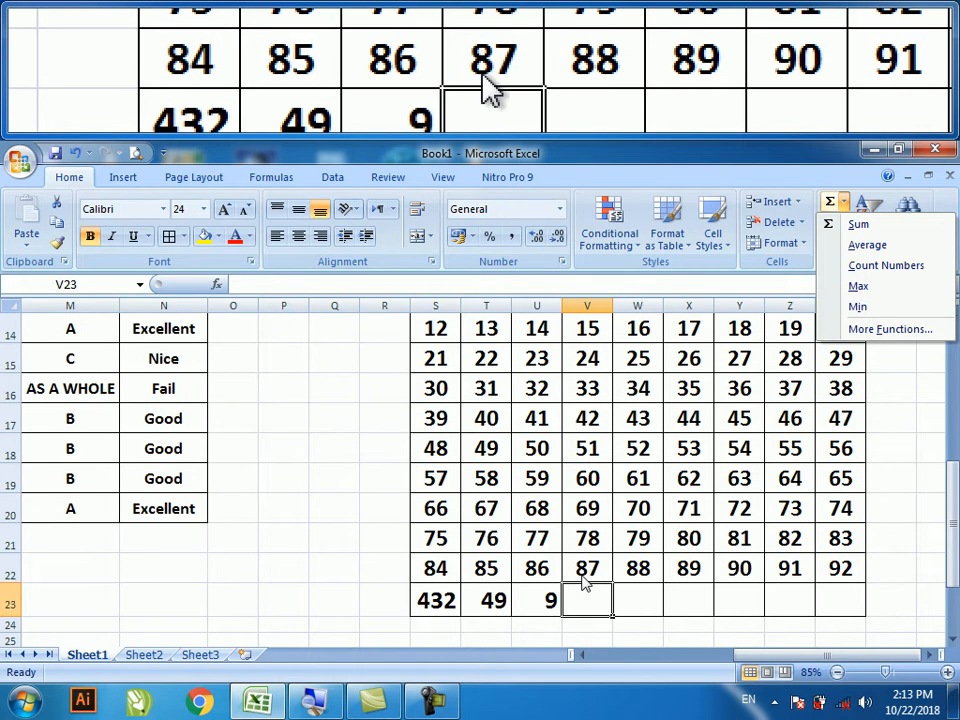
left_click(857, 290)
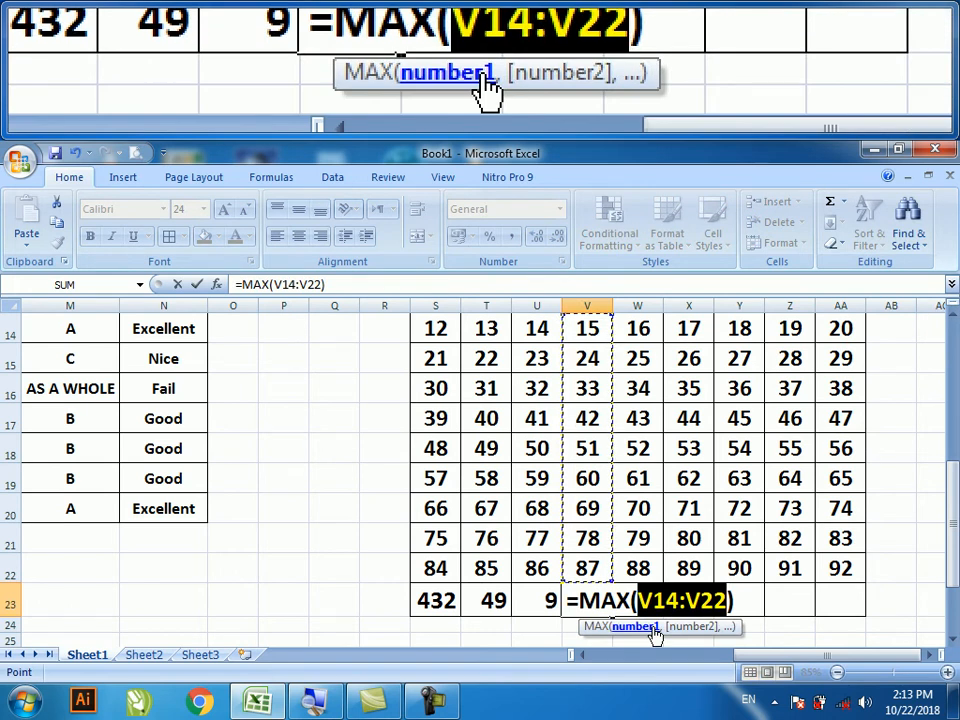
key("Return")
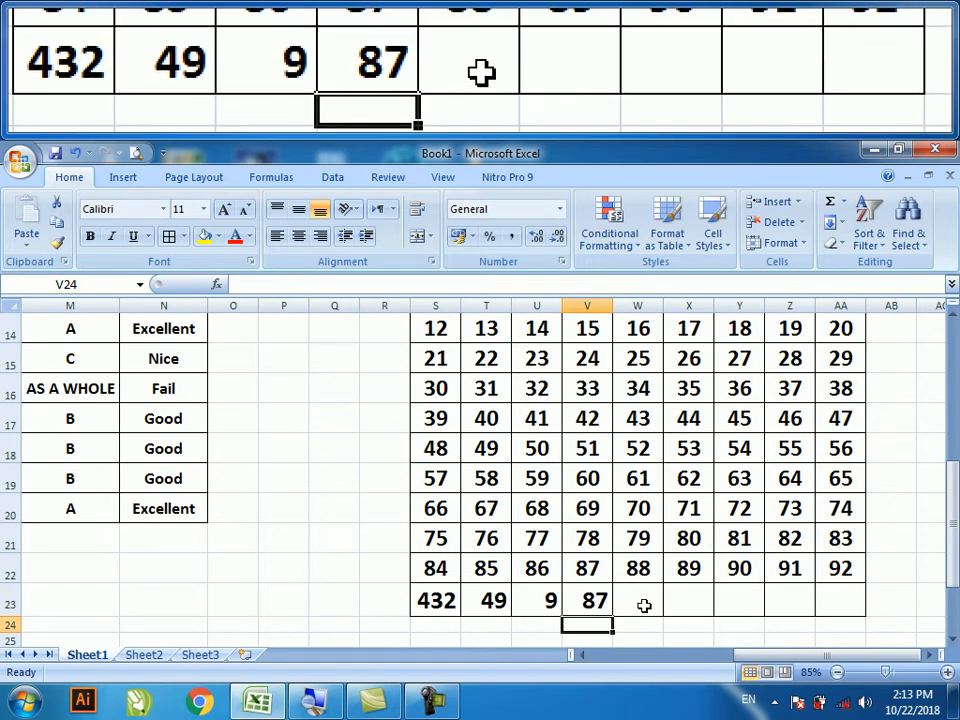
left_click(644, 606)
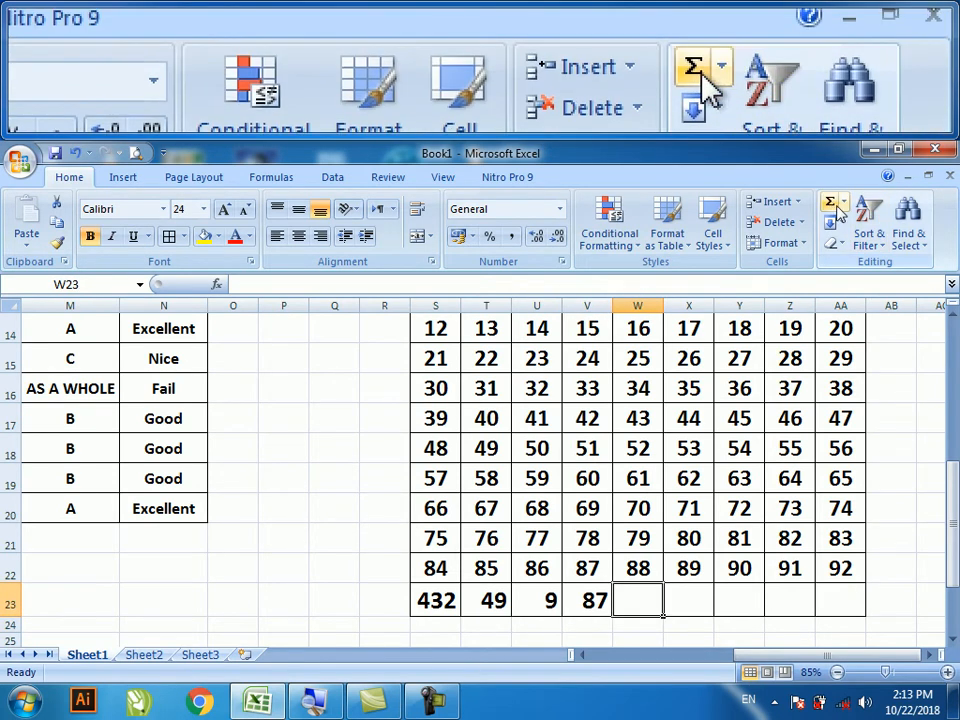
- Put =MIN(W14:W22) in W23, showing 16
left_click(843, 203)
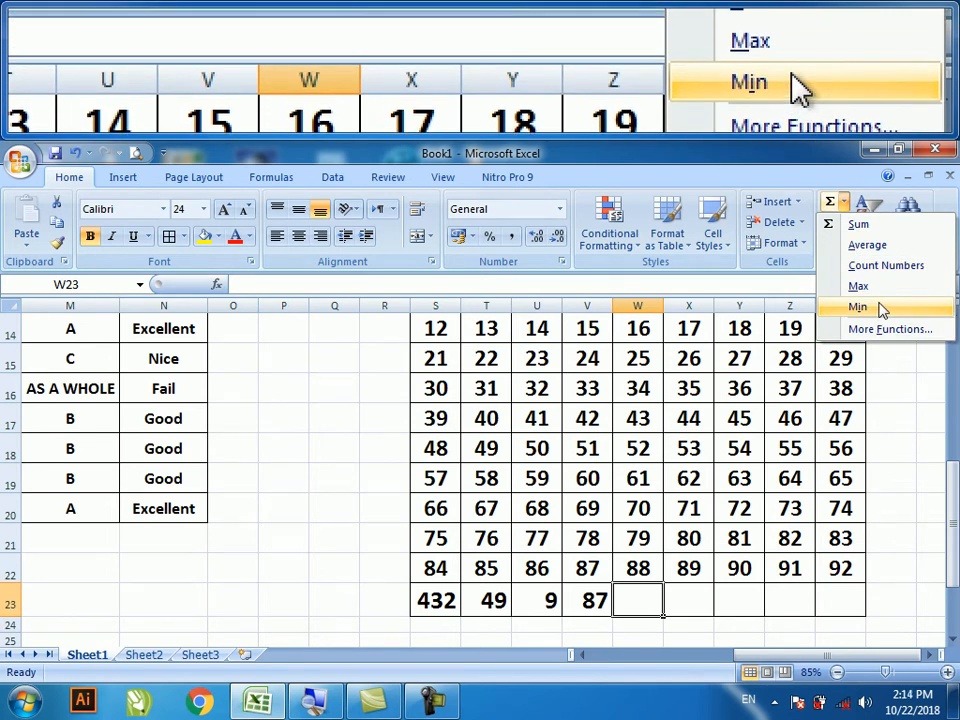
left_click(882, 310)
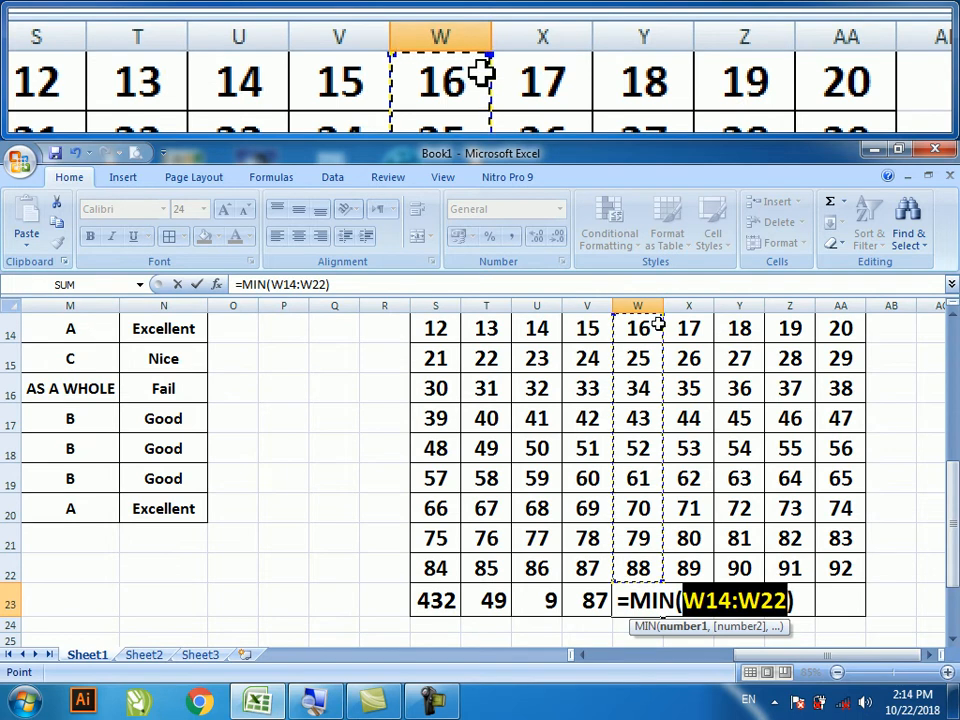
key("Return")
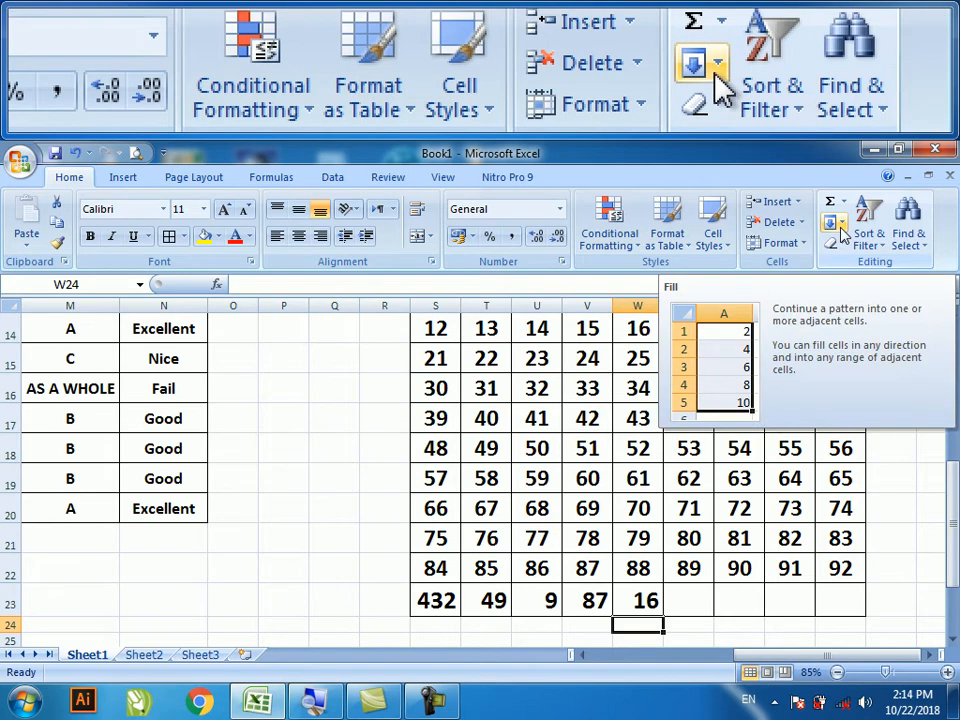
left_click(930, 664)
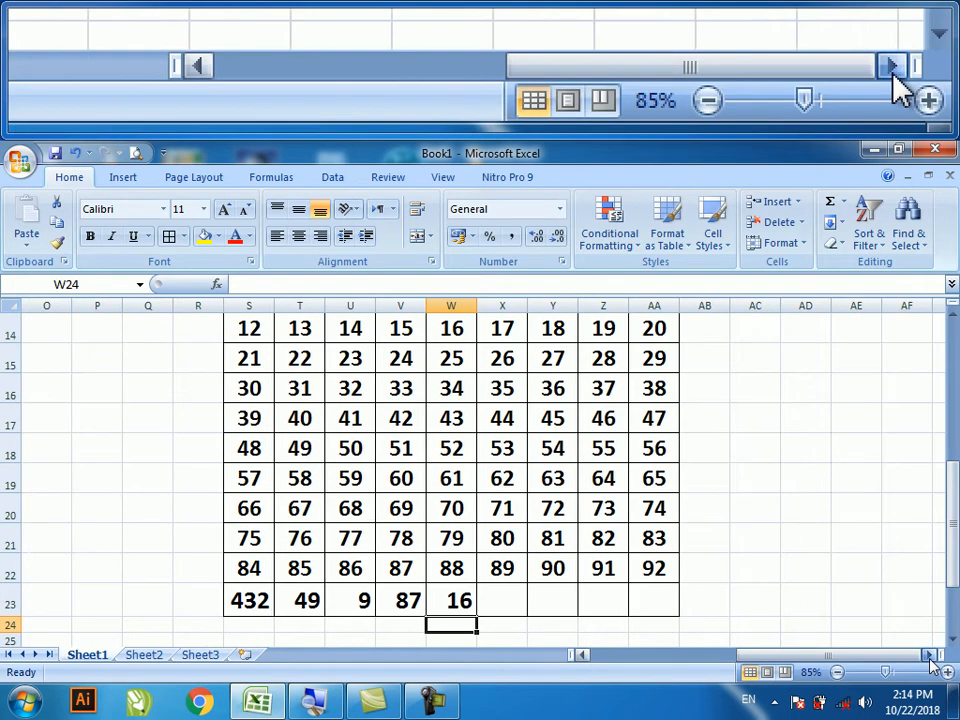
- Switch to the blank Sheet2, select C3 and view the Fill options without filling
left_click(155, 657)
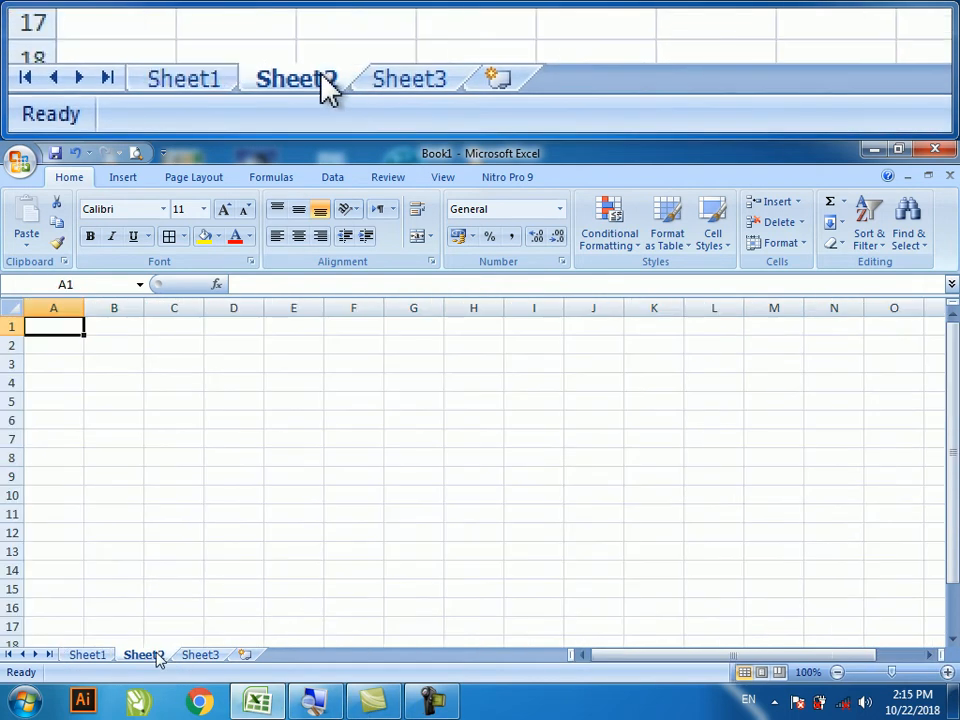
scroll(160, 655, "up", 7, "ctrl")
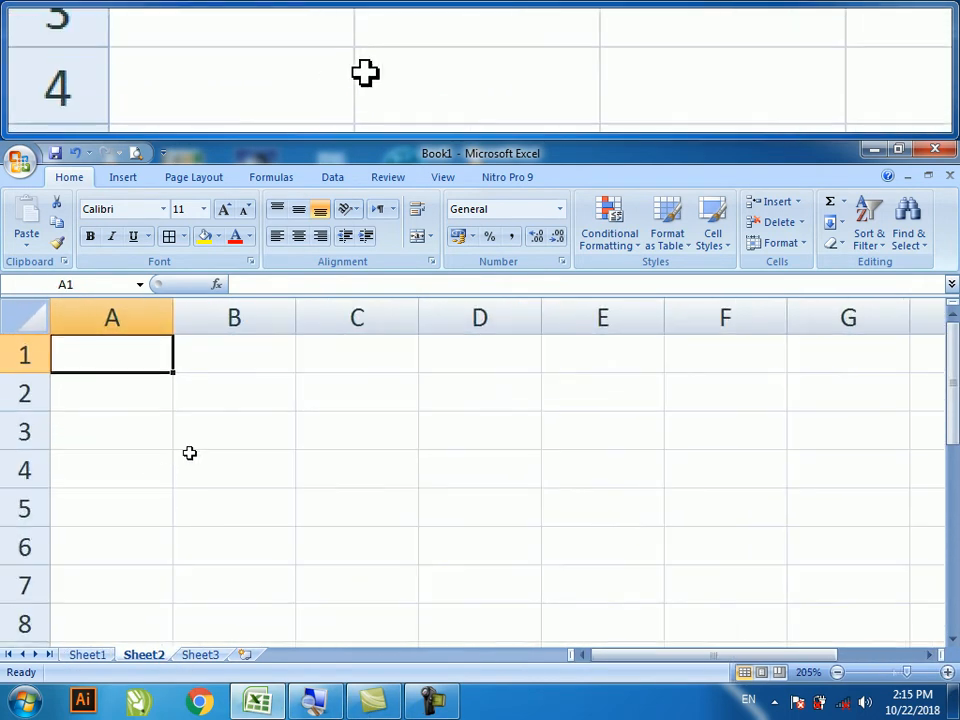
scroll(231, 412, "down", 3, "ctrl")
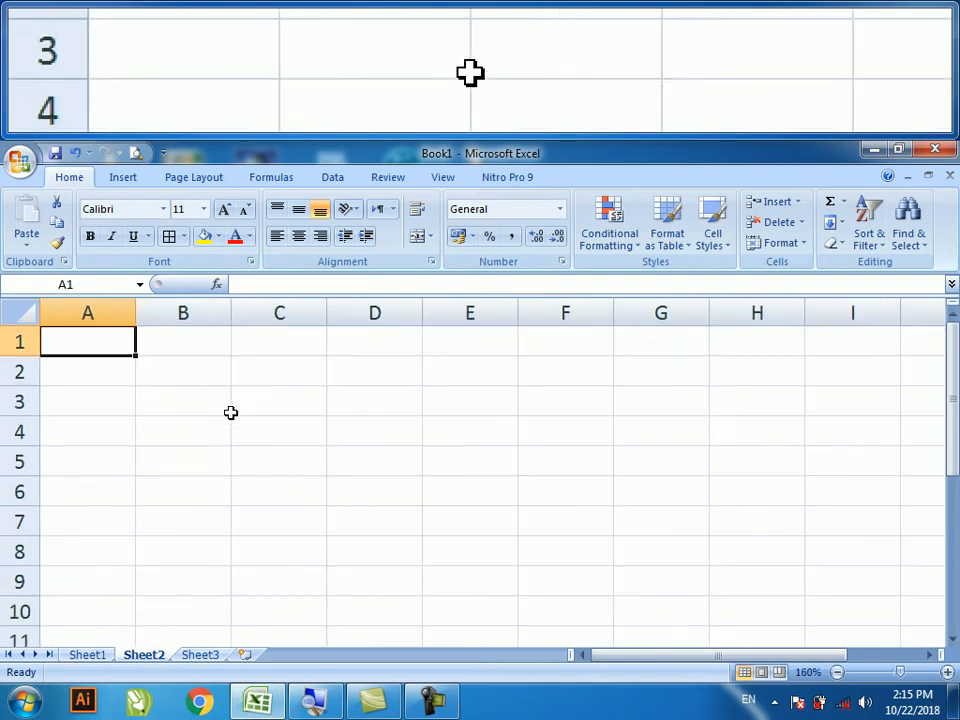
left_click(264, 399)
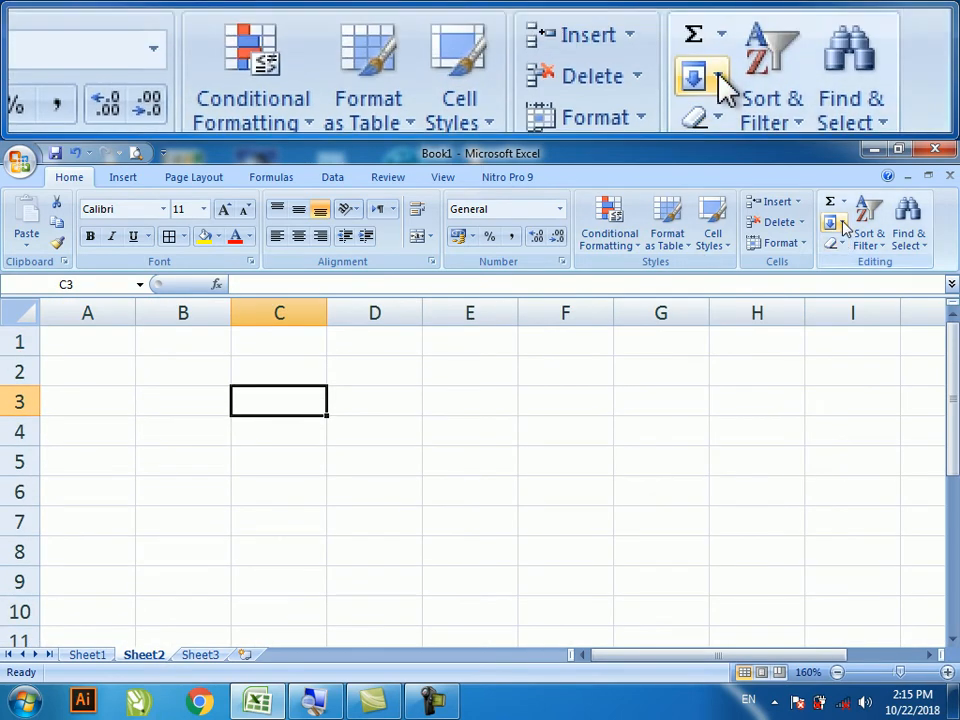
left_click(842, 223)
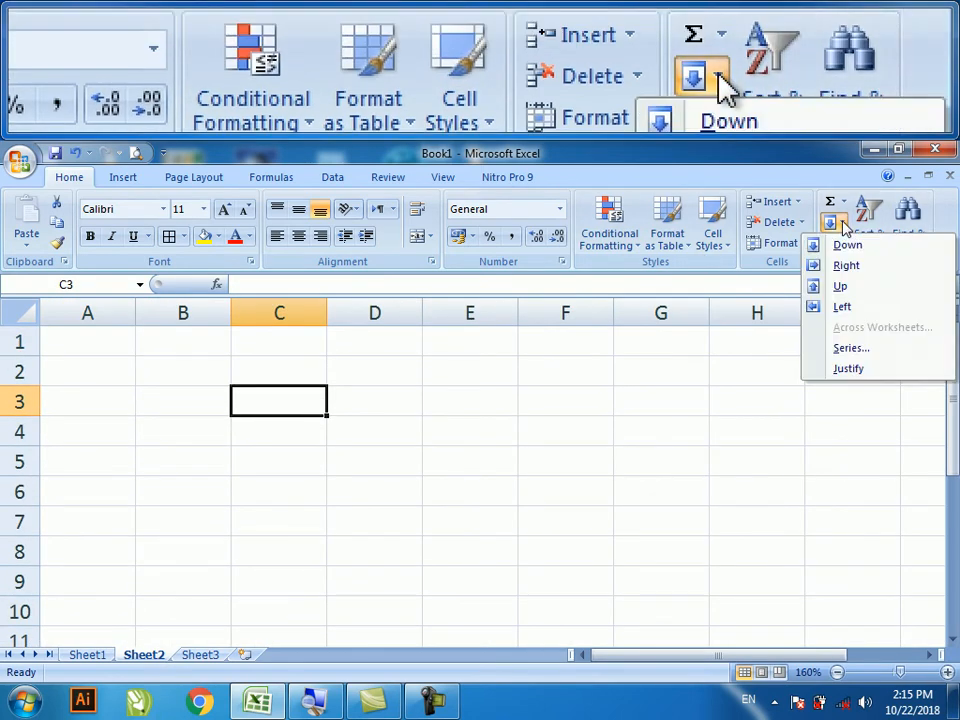
left_click(842, 224)
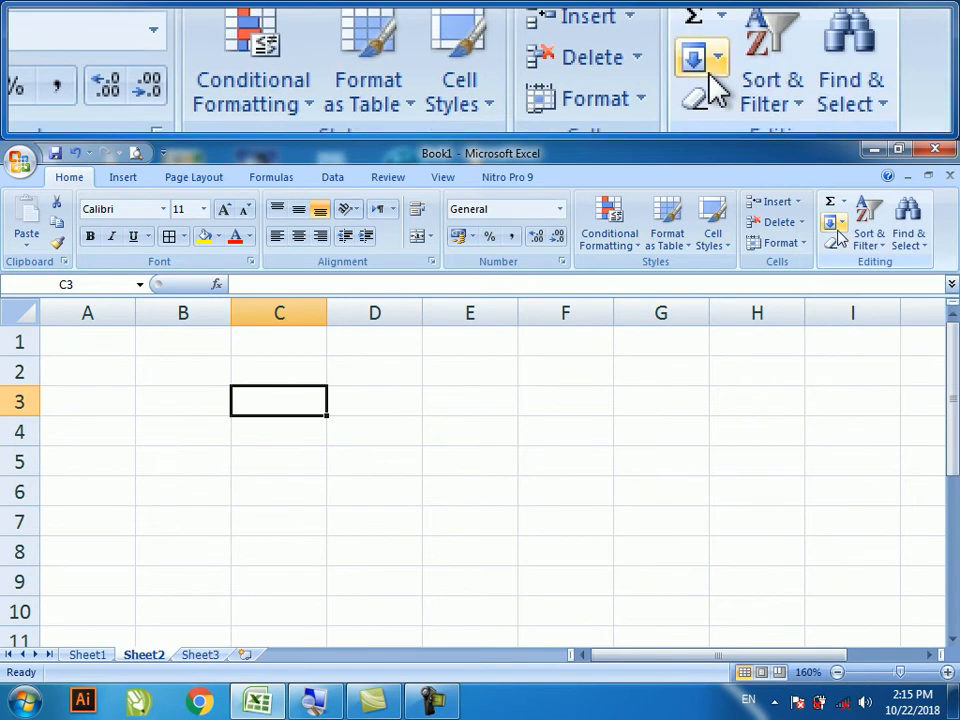
left_click(840, 228)
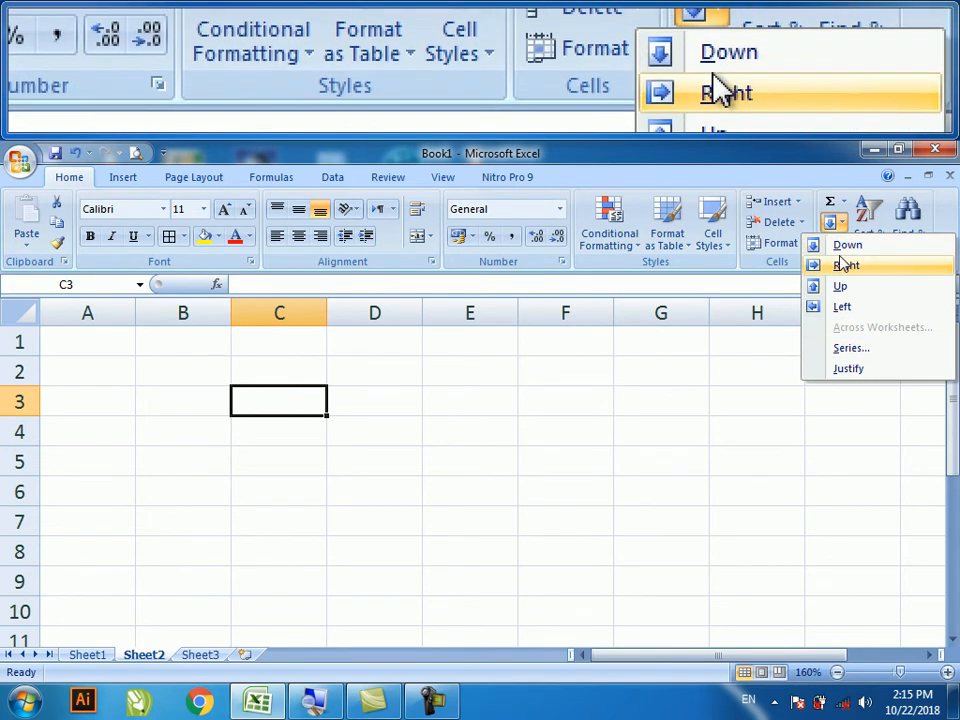
left_click(274, 404)
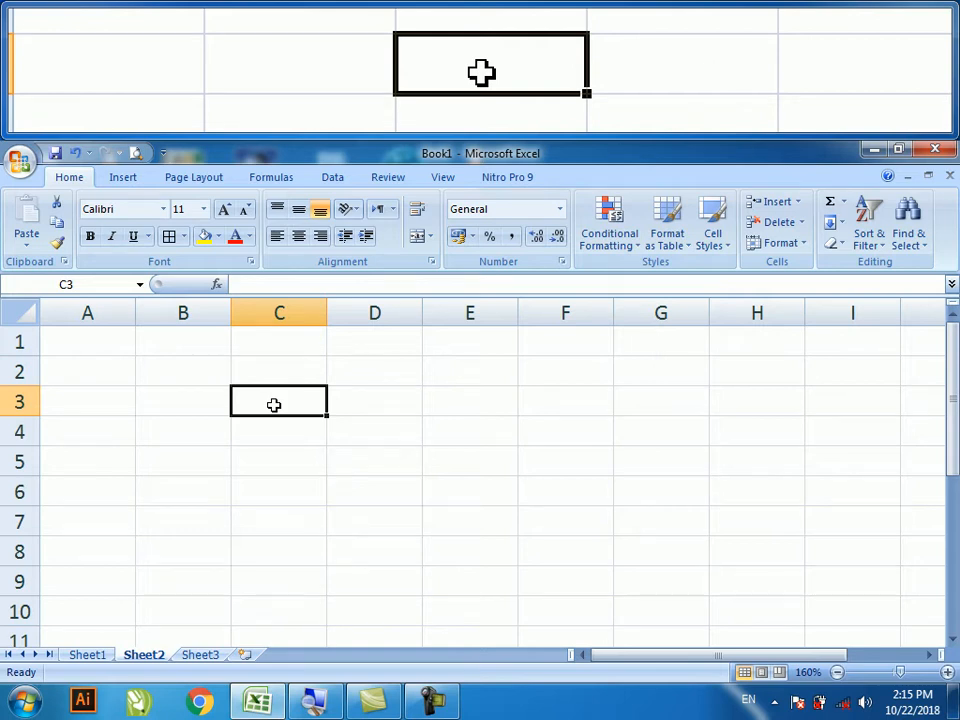
- Enter a person's first name as text in Sheet2's cell C3 and reselect it
type("shakeel")
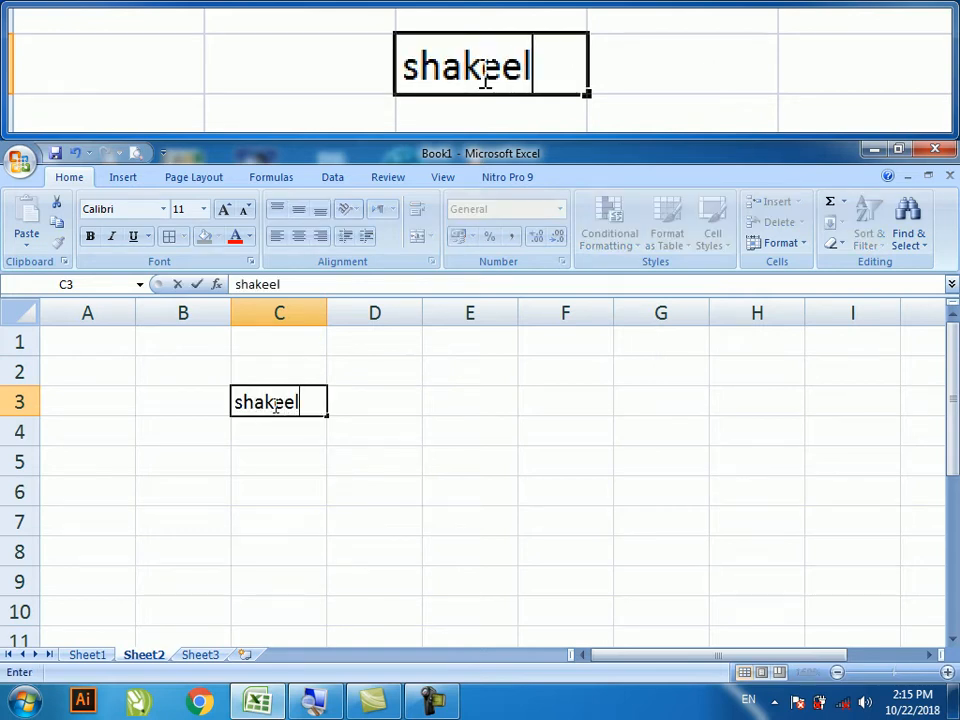
left_click(399, 423)
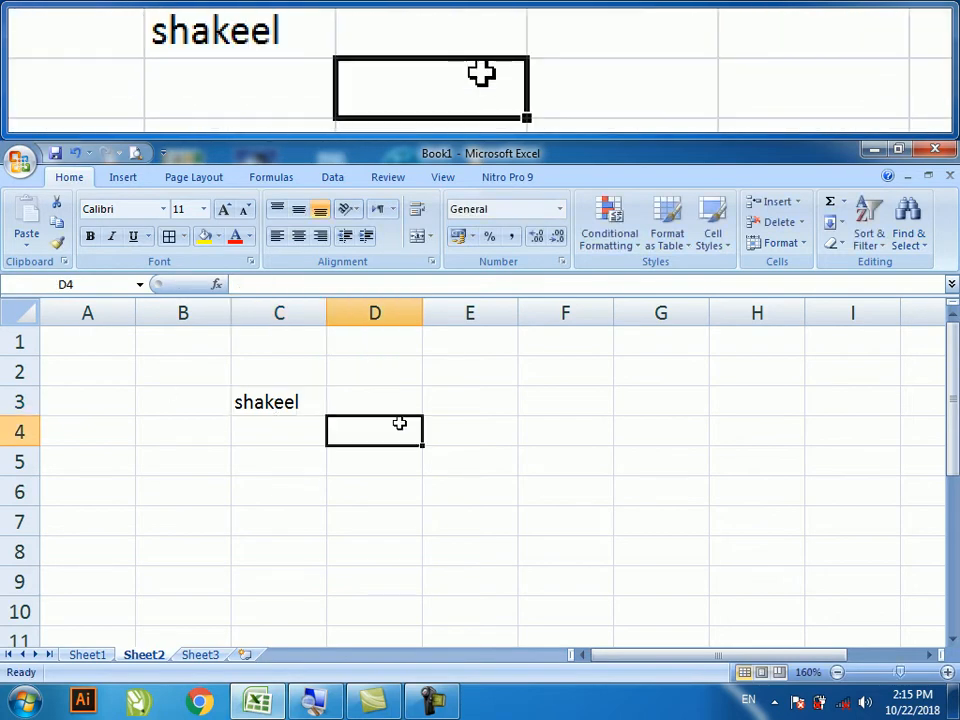
left_click(266, 400)
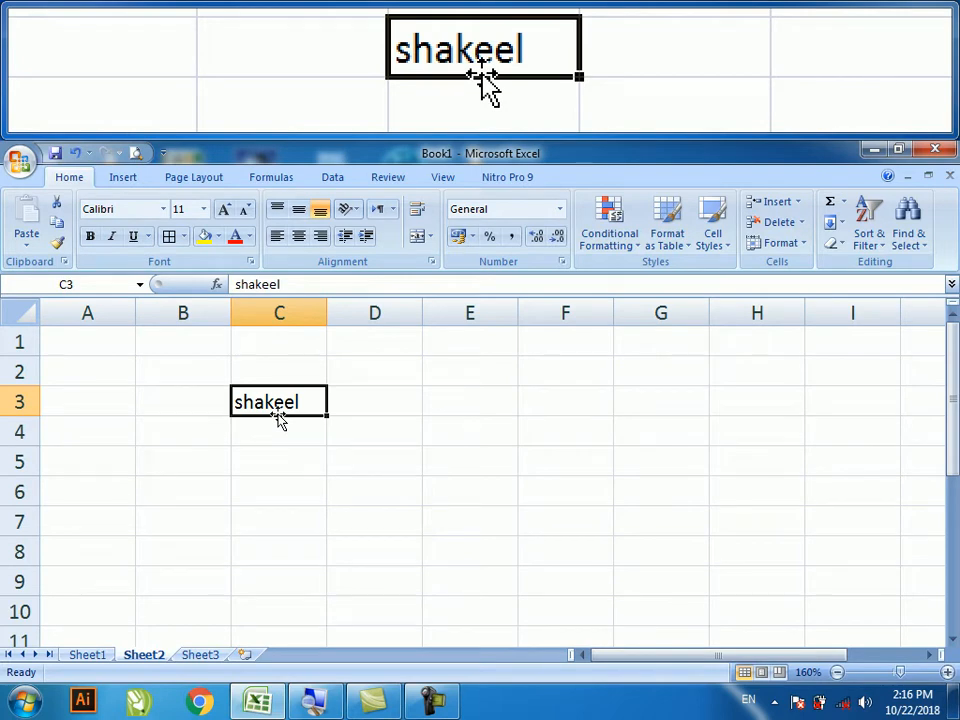
- Move shakeel from C3 down to C8, try fills around it, then undo them
left_click_drag(280, 420, 293, 551)
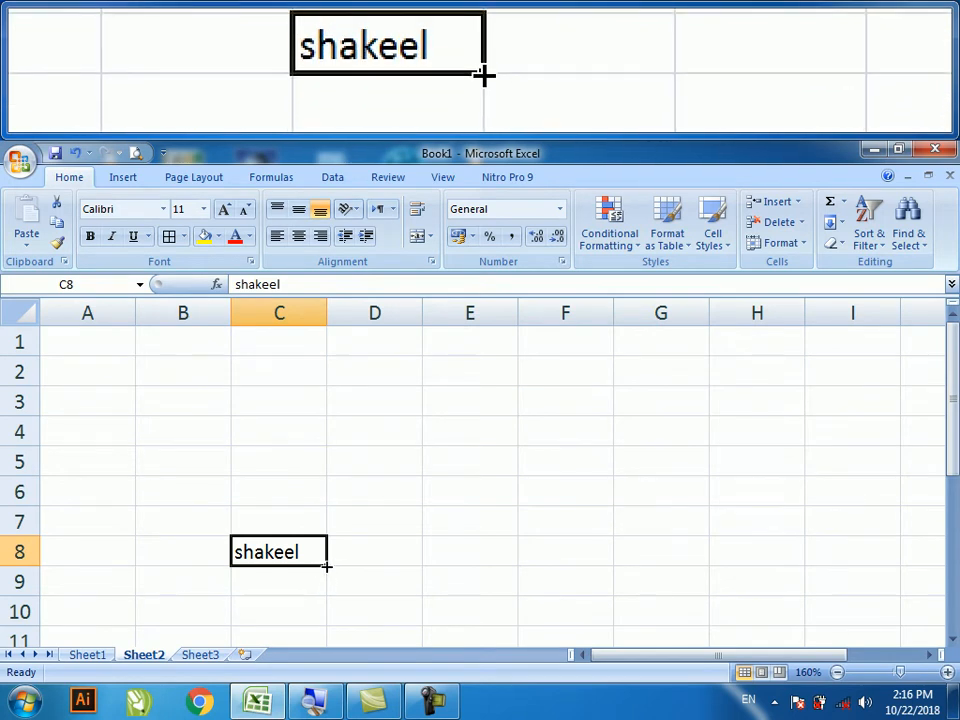
left_click_drag(326, 566, 805, 551)
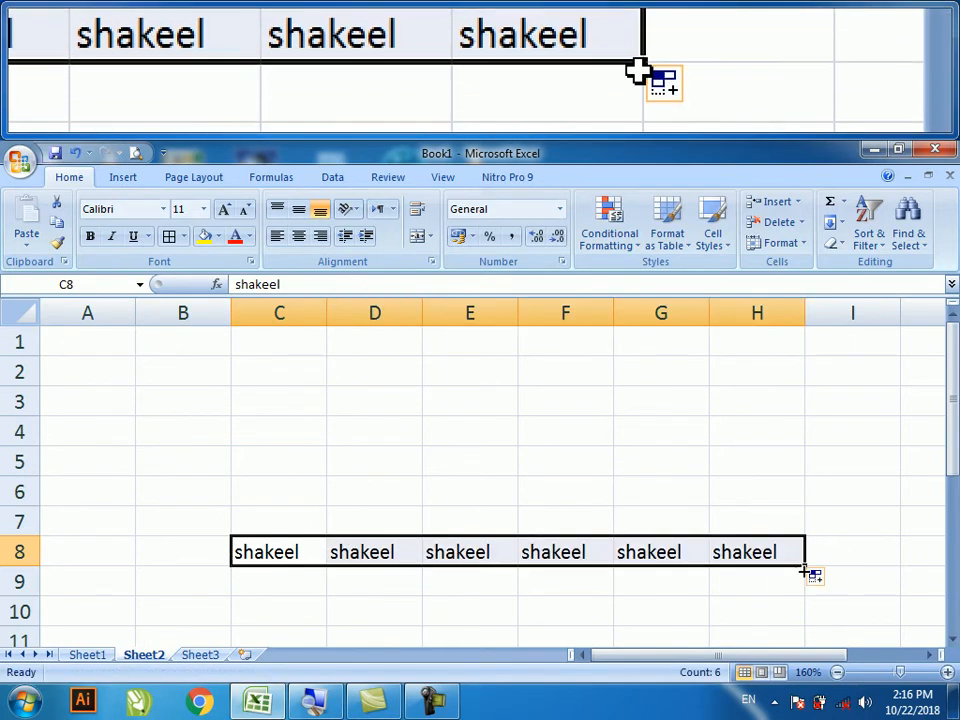
left_click_drag(805, 552, 767, 347)
left_click_drag(808, 568, 5, 550)
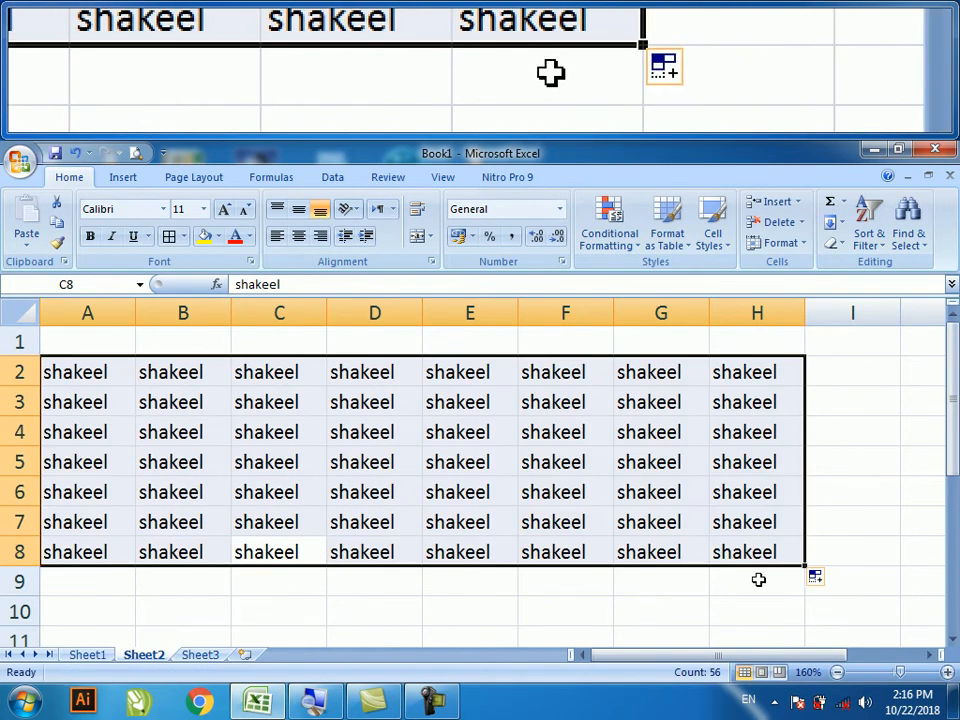
left_click_drag(808, 568, 770, 620)
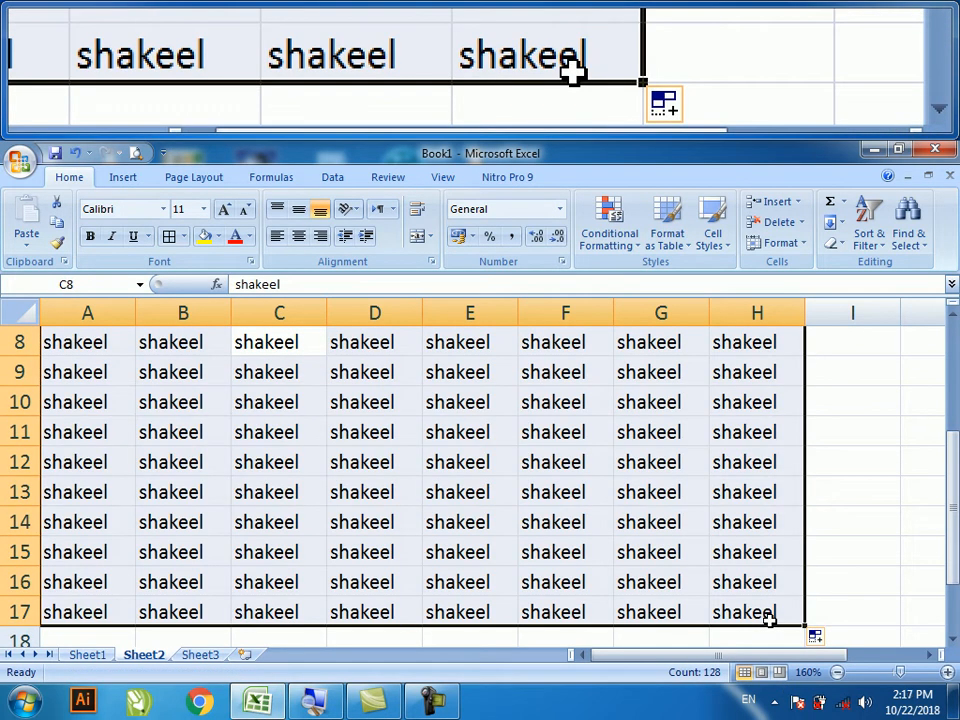
key("ctrl+z")
key("ctrl+z")
key("ctrl+z")
key("ctrl+z")
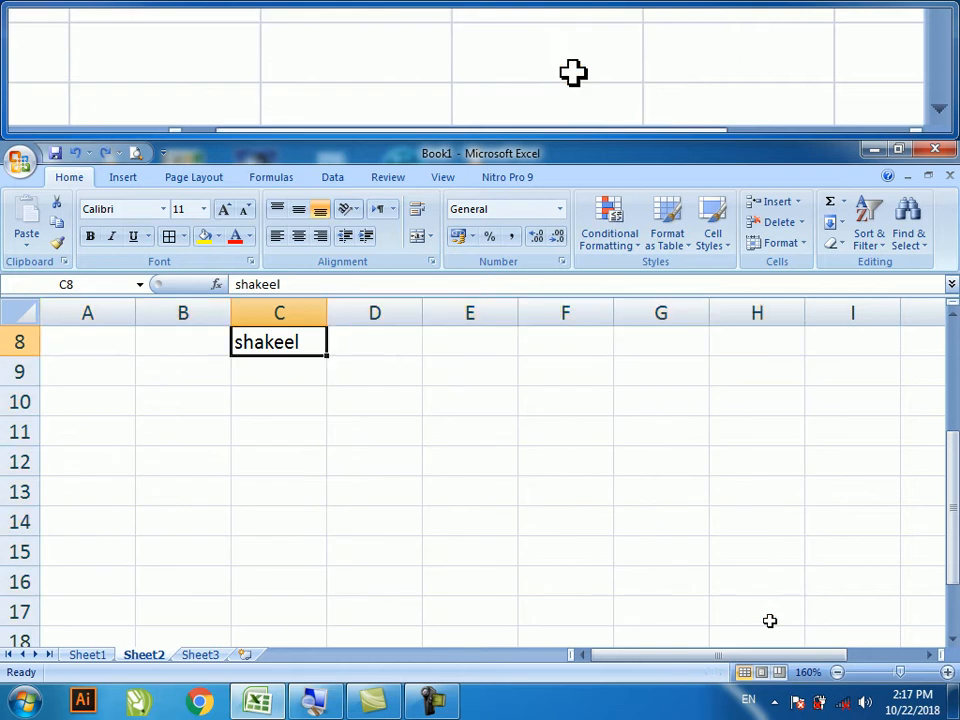
- Select C8:H8 and use Fill Right so shakeel fills the row
scroll(769, 612, "up", 2)
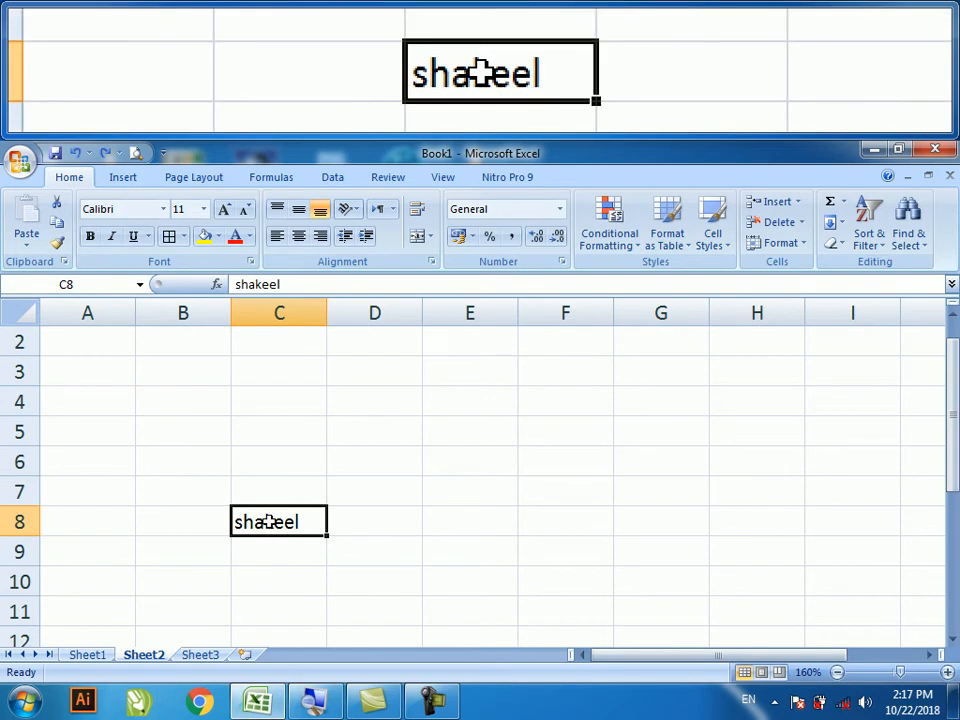
left_click_drag(268, 521, 685, 509)
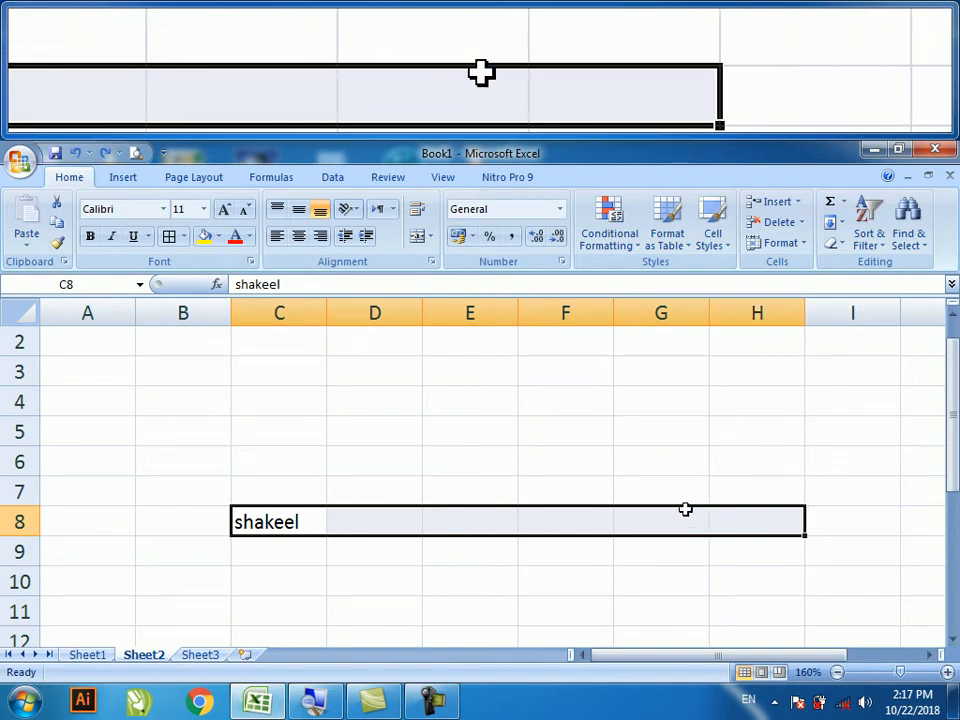
left_click(832, 230)
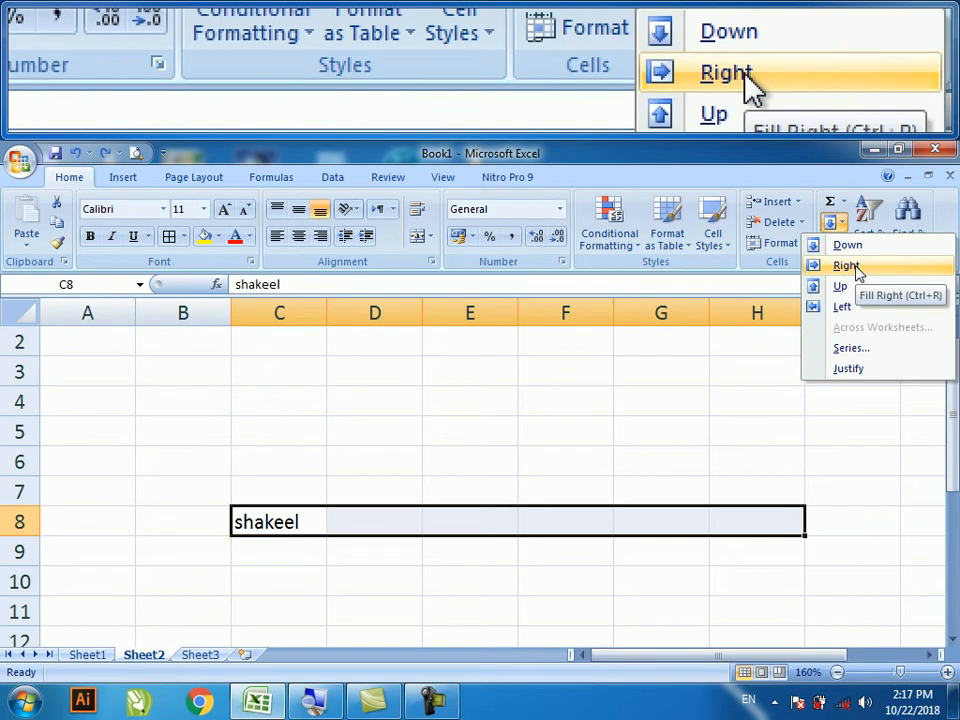
left_click(846, 266)
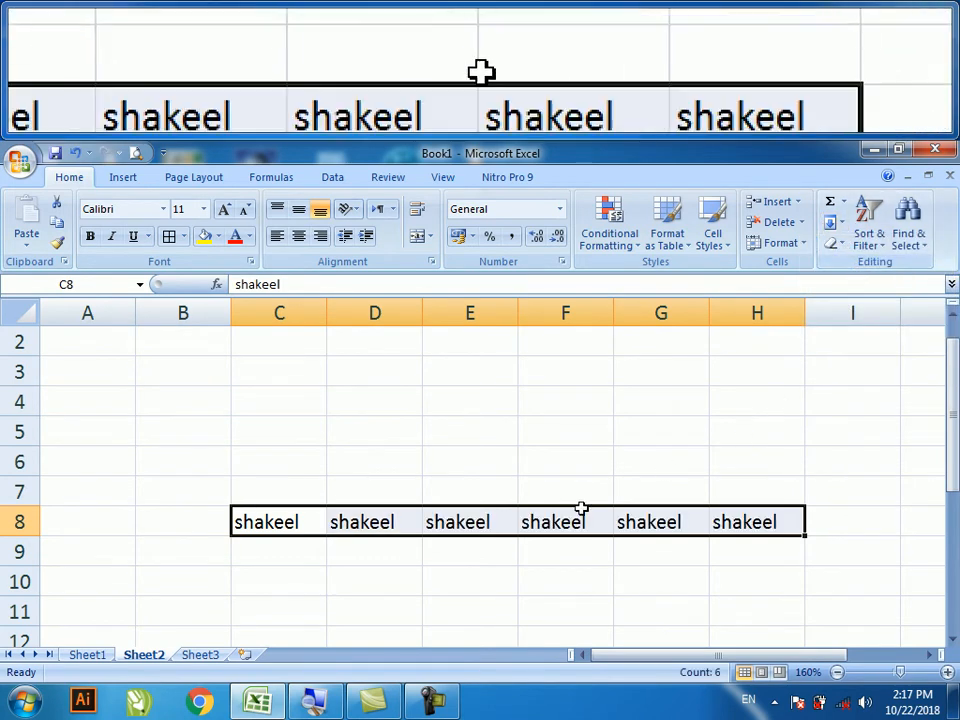
- Fill shakeel leftward from C8 into A8 and B8
left_click_drag(770, 535, 22, 510)
left_click(304, 521)
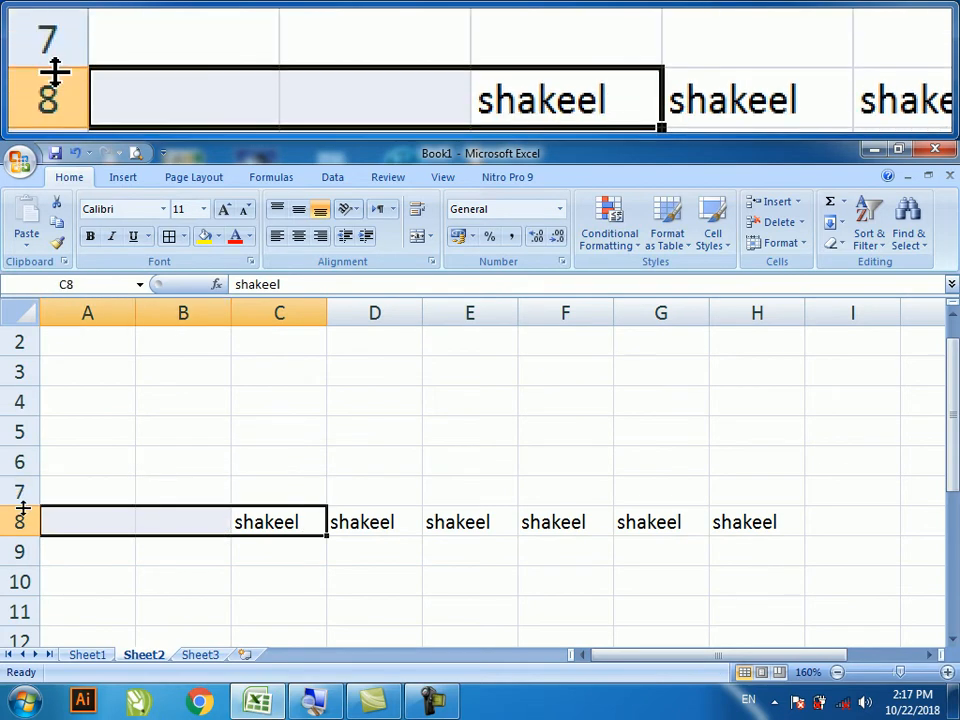
left_click(836, 223)
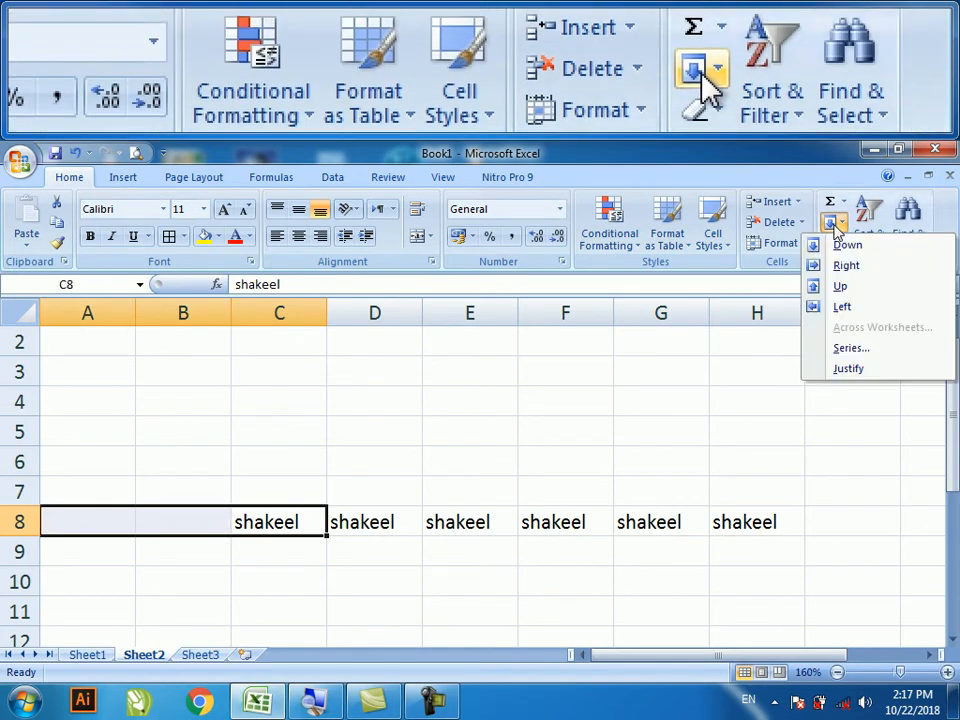
left_click(843, 307)
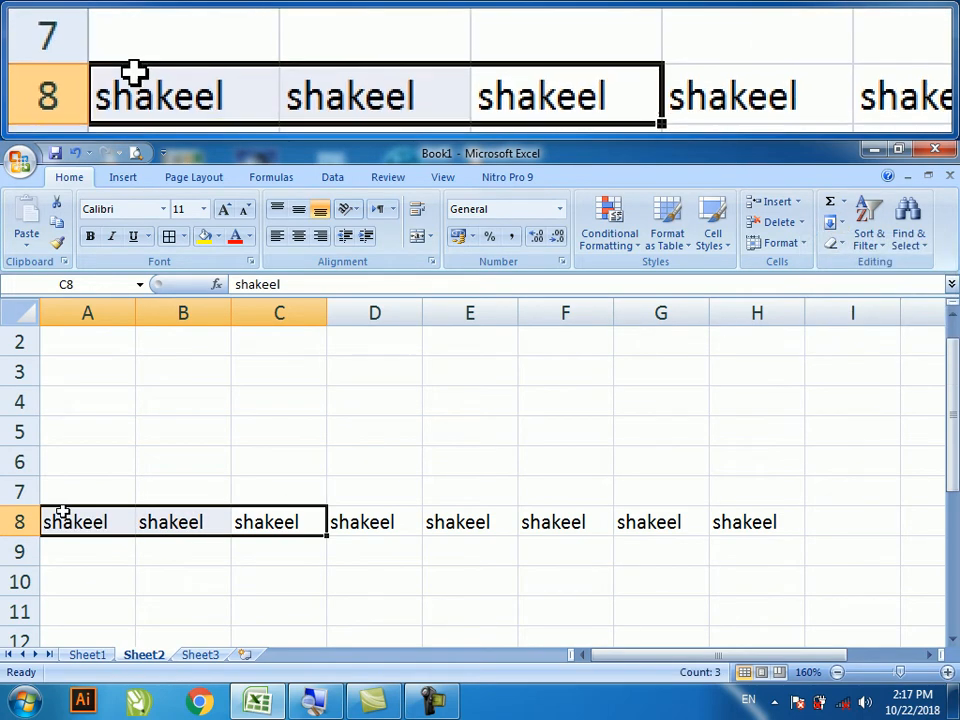
- Fill row 8 upward so A2:H8 all contain shakeel
left_click_drag(64, 514, 757, 349)
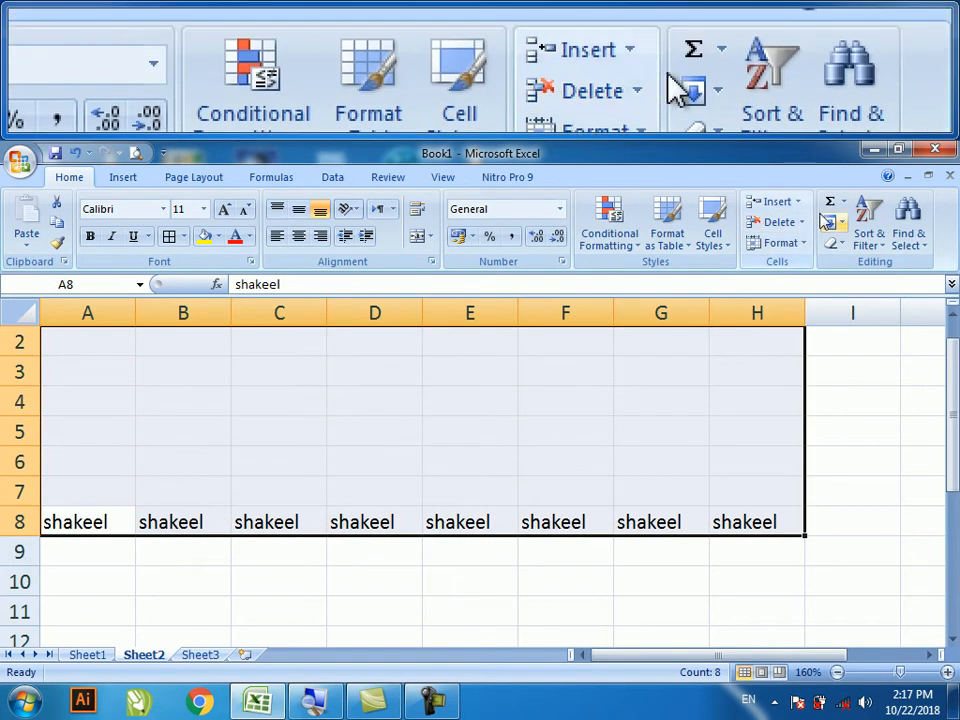
left_click(831, 222)
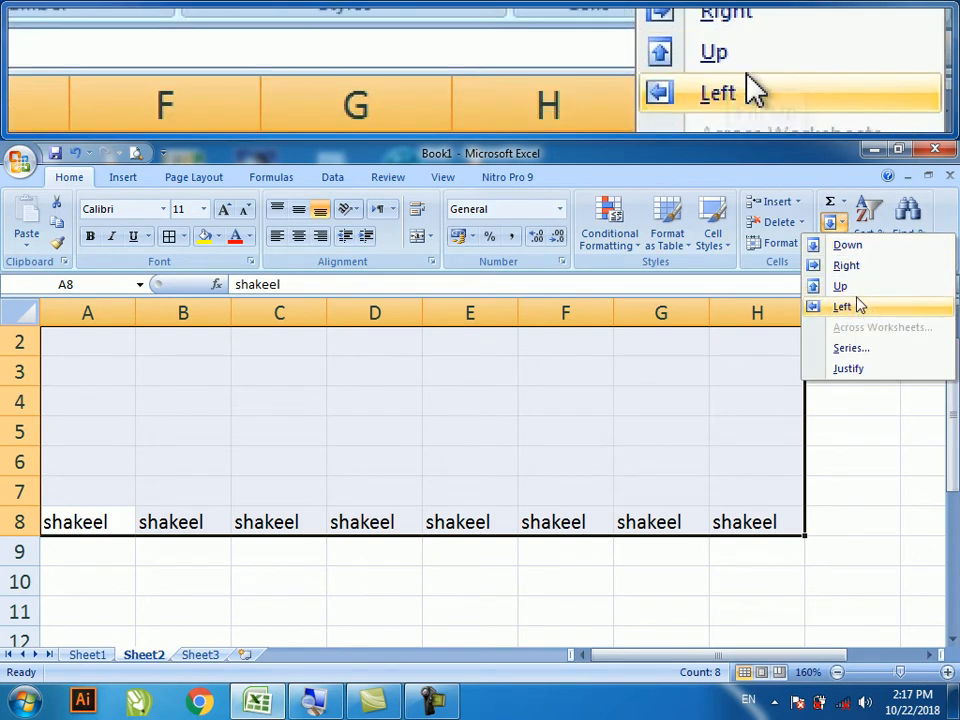
left_click(838, 286)
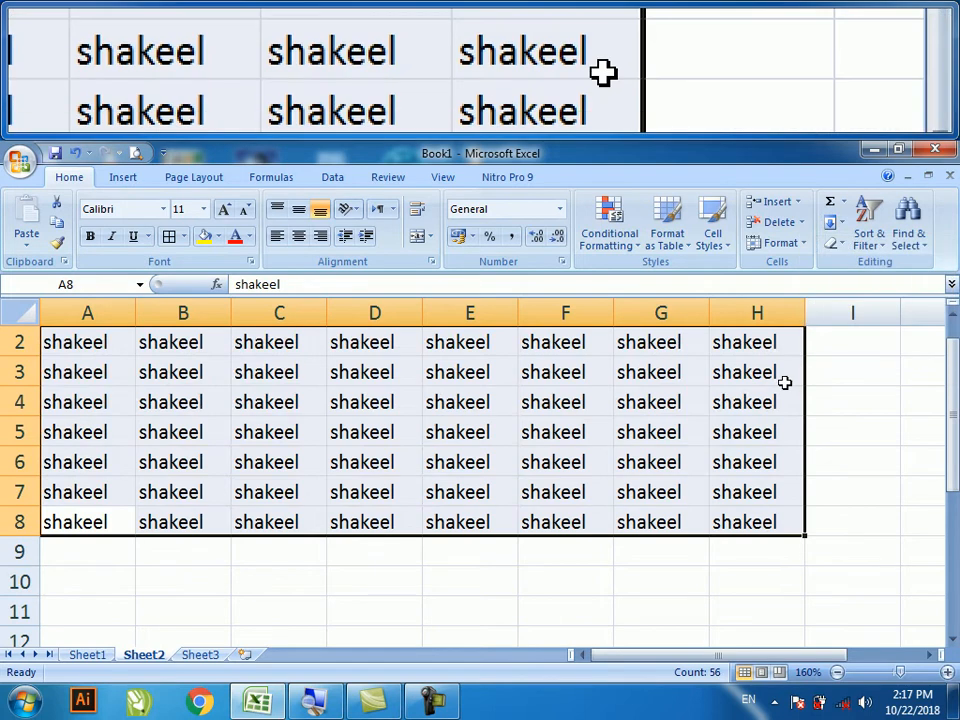
- Fill row 8 down through A8:H17, then undo the fills
left_click_drag(103, 521, 734, 637)
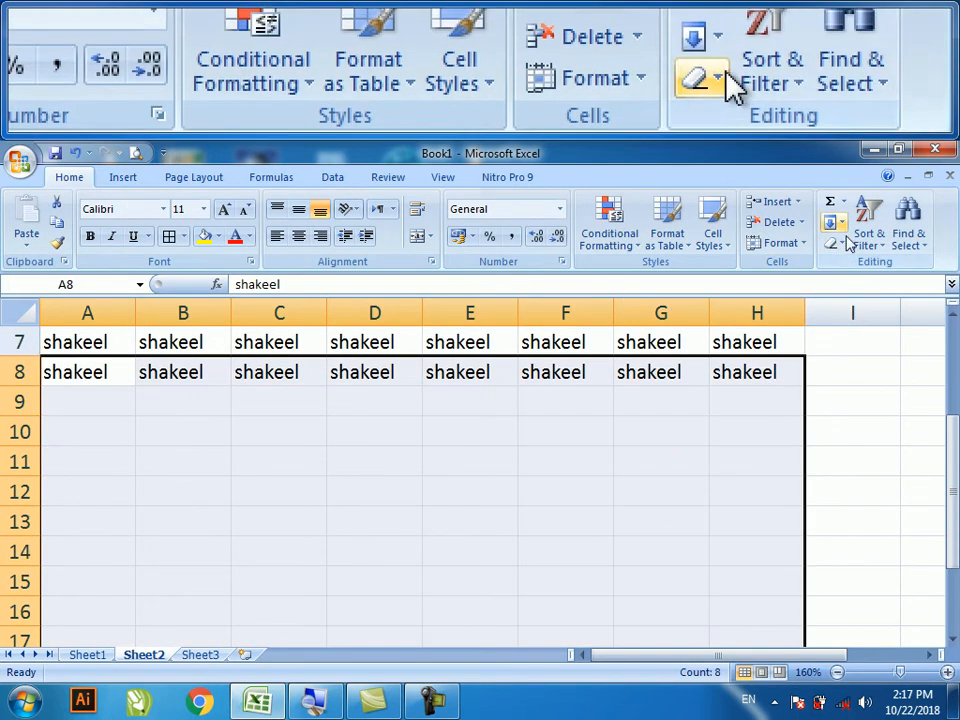
left_click(832, 222)
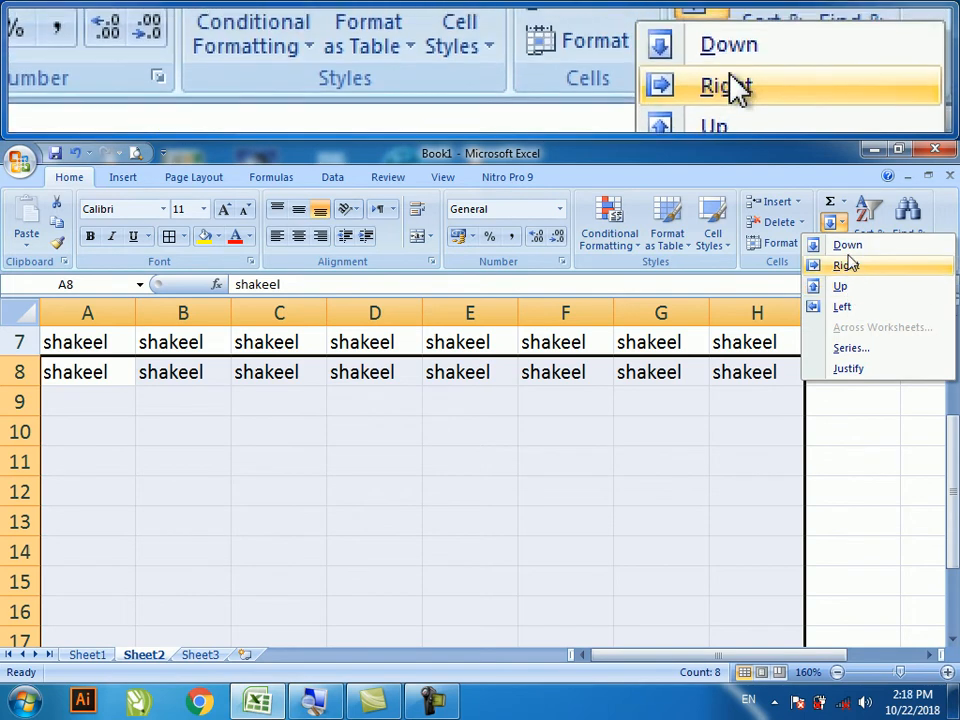
left_click(846, 245)
scroll(523, 471, "up", 2)
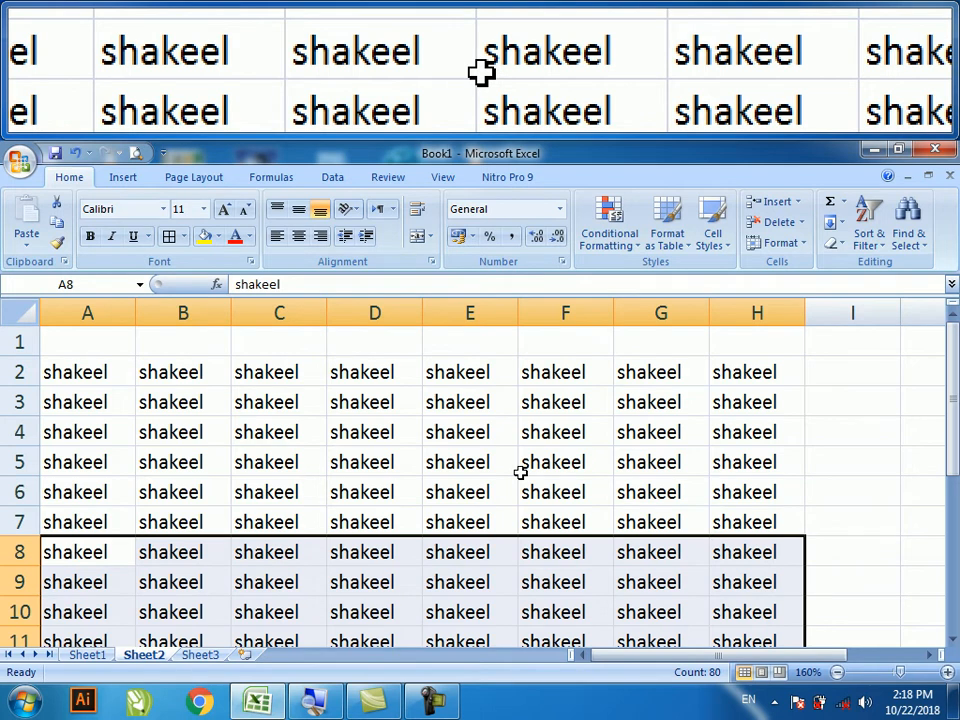
key("ctrl+z")
key("ctrl+z")
key("ctrl+z")
key("ctrl+z")
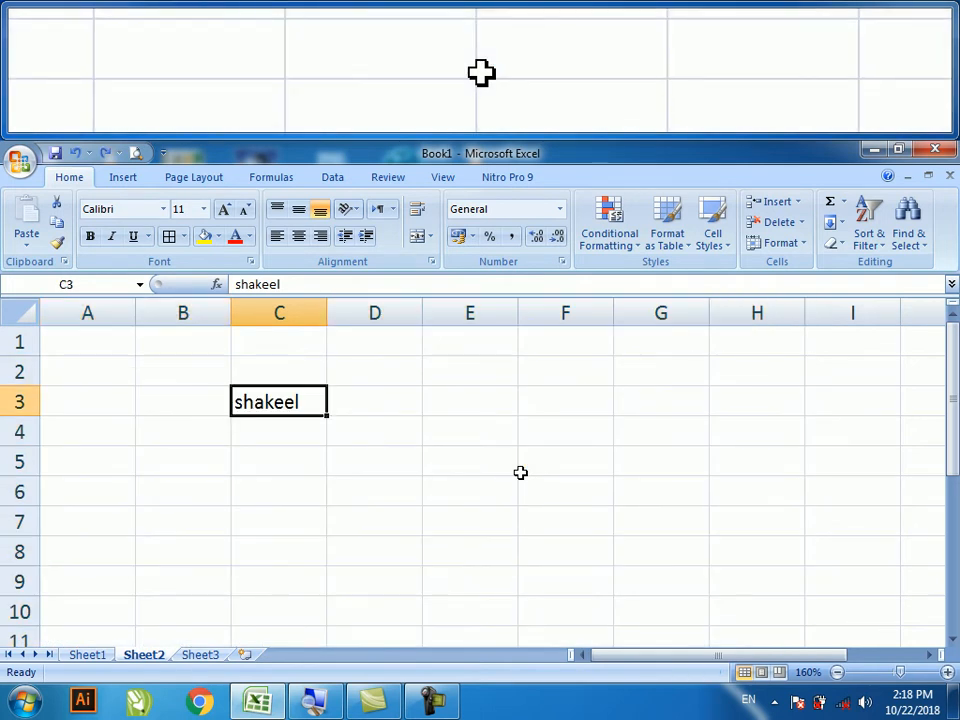
- Clear shakeel from C3 and preview the Sort & Filter options without using them
key("ctrl+z")
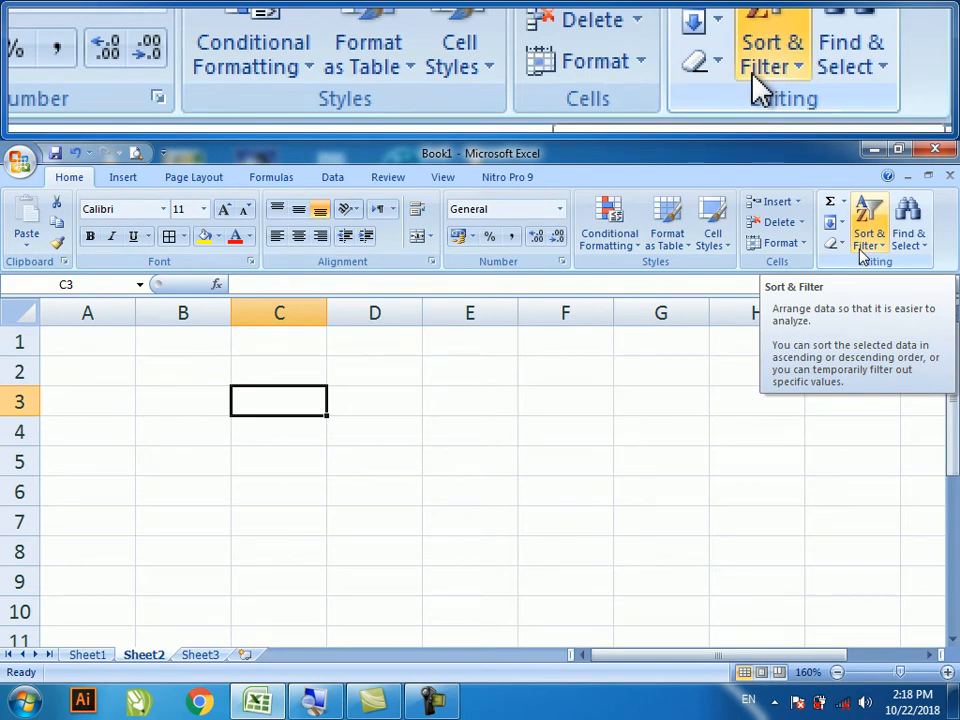
left_click(866, 248)
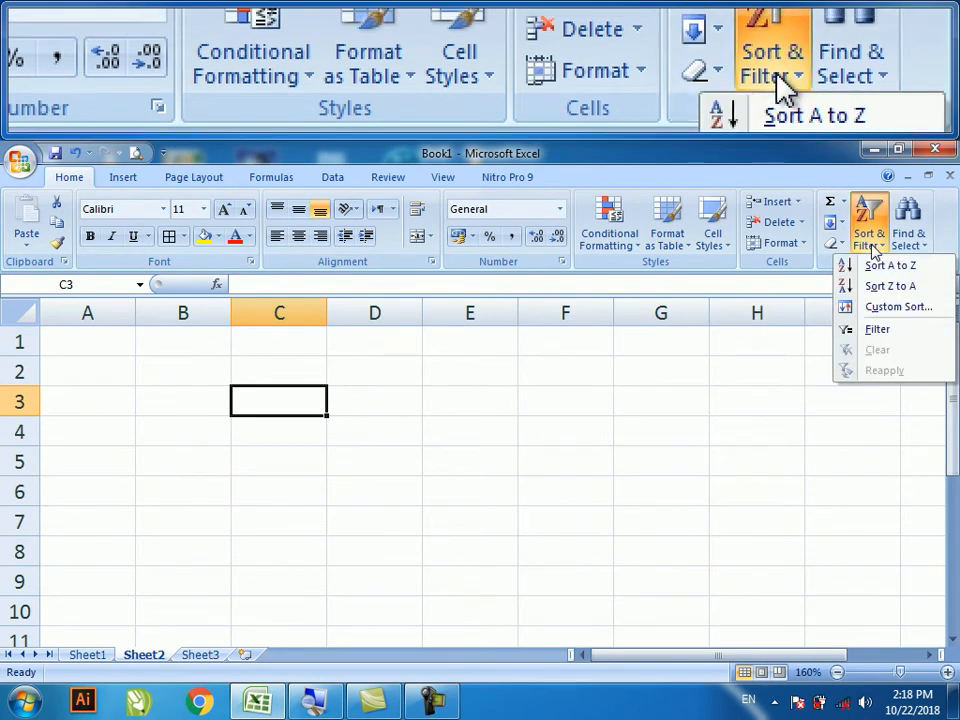
left_click(875, 245)
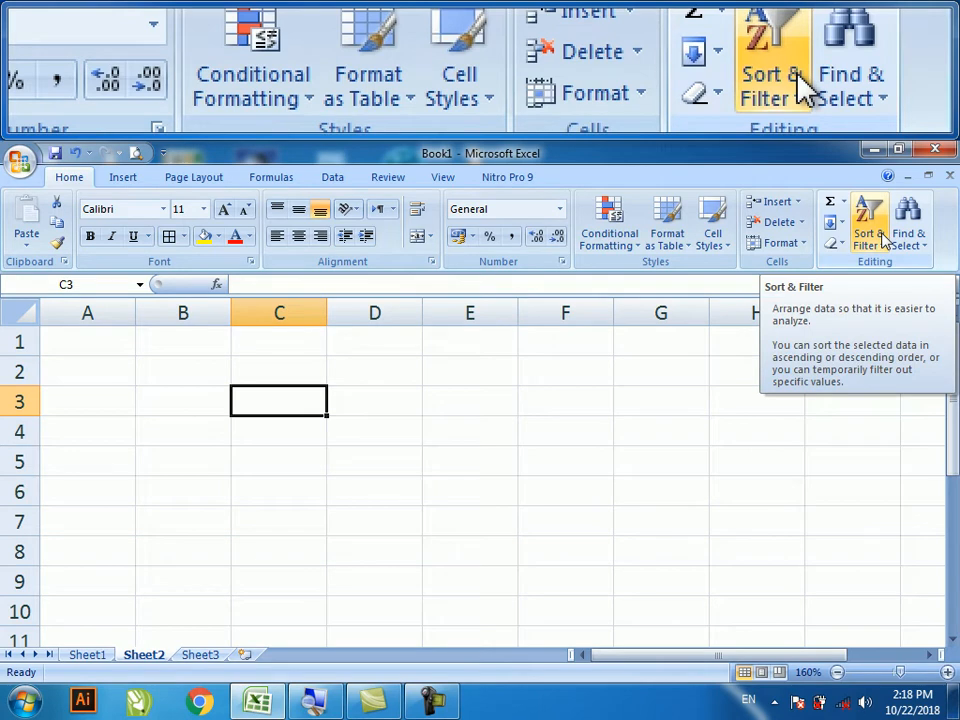
left_click(879, 237)
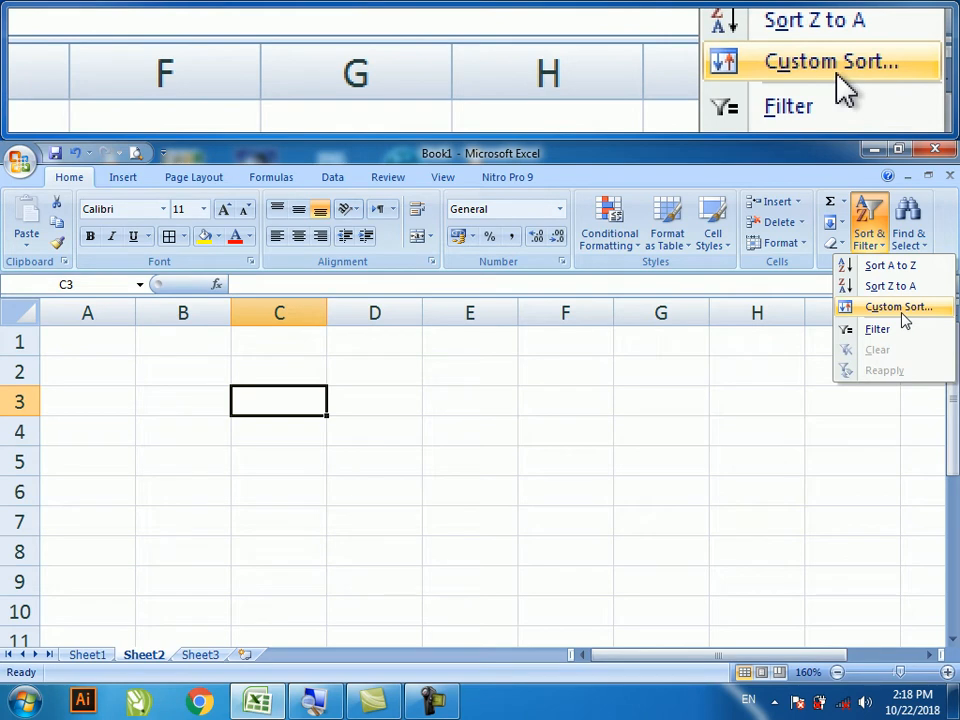
left_click(515, 448)
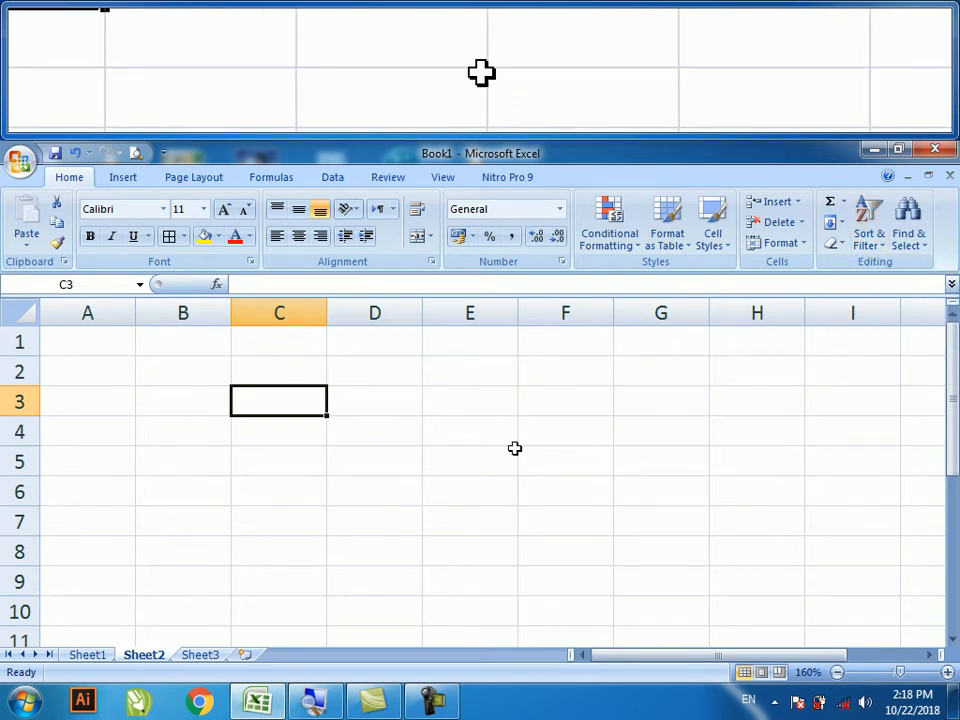
- Switch to Sheet1 and open the recent workbook RESULT SHEET 2018 MARCH TO MAY
left_click(88, 656)
scroll(85, 560, "up", 3)
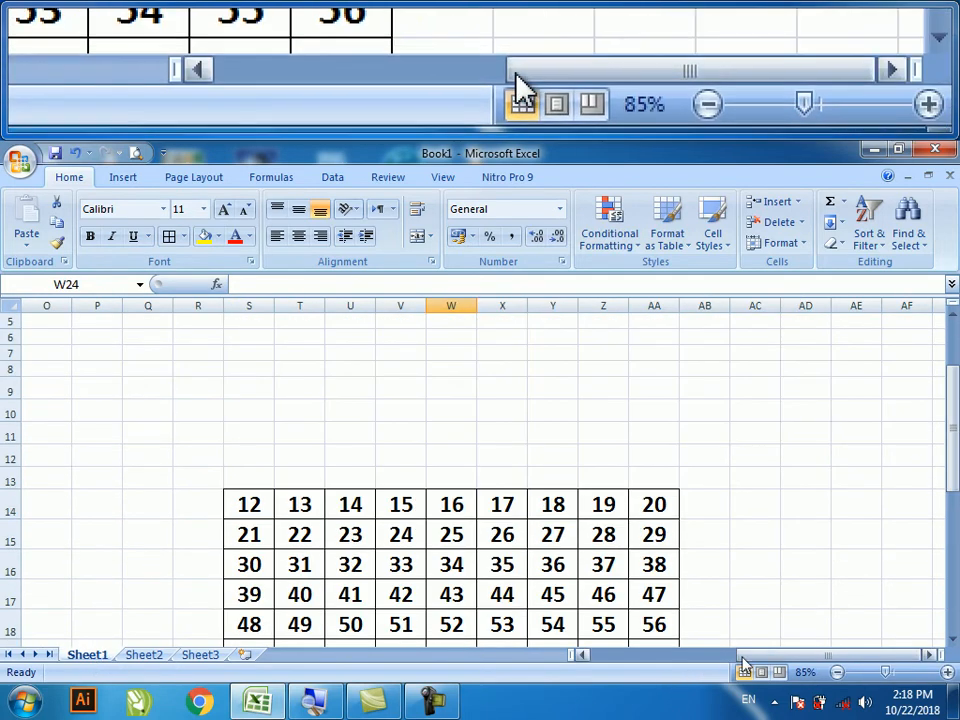
left_click_drag(737, 663, 529, 639)
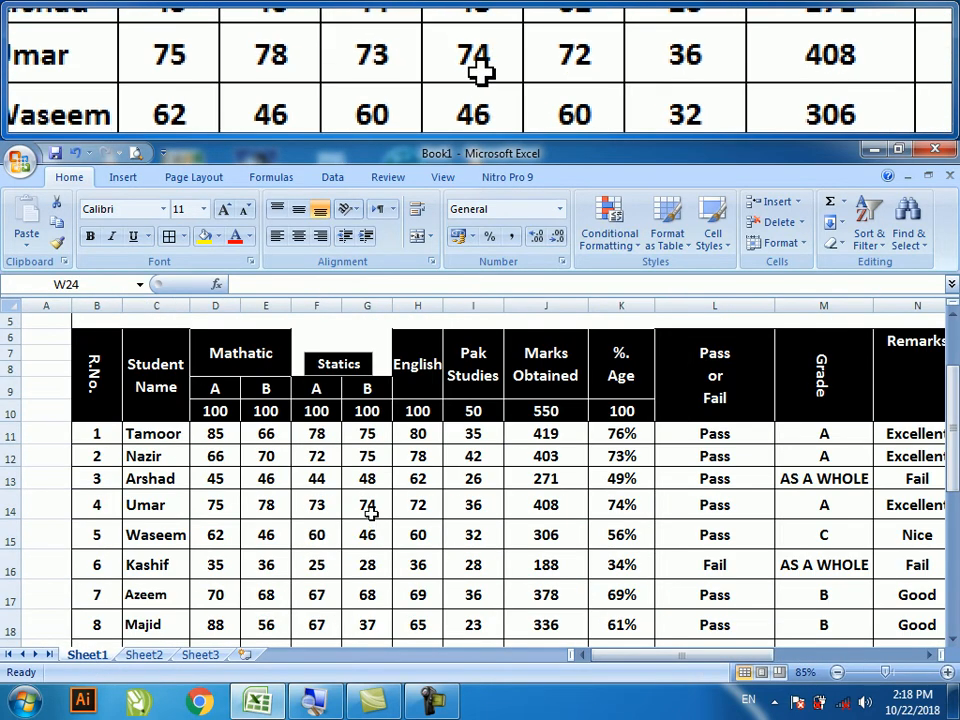
left_click(20, 160)
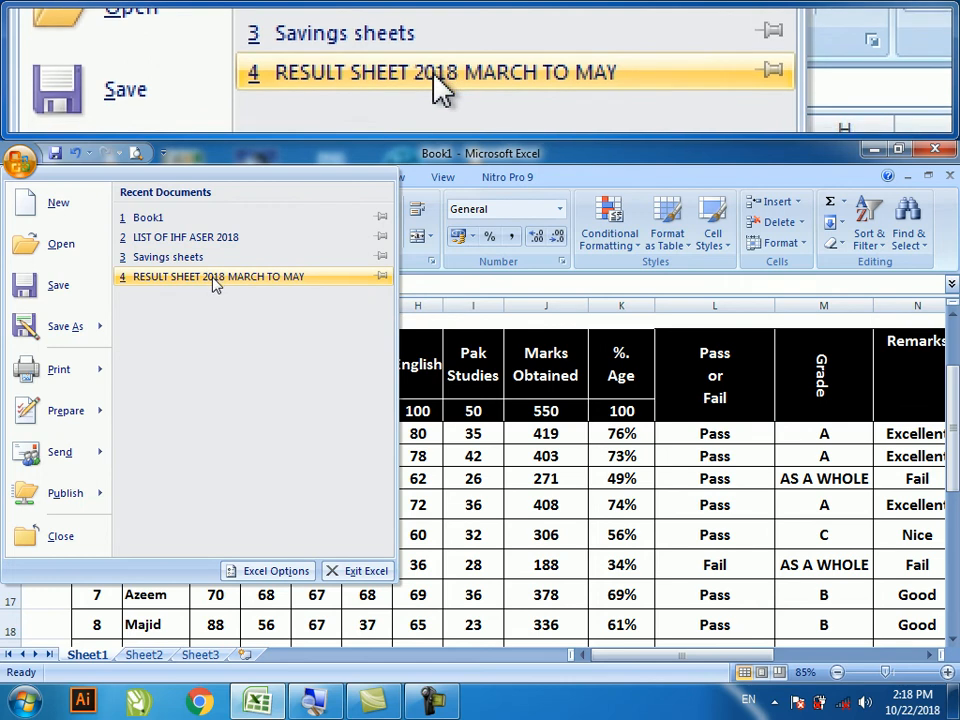
left_click(213, 281)
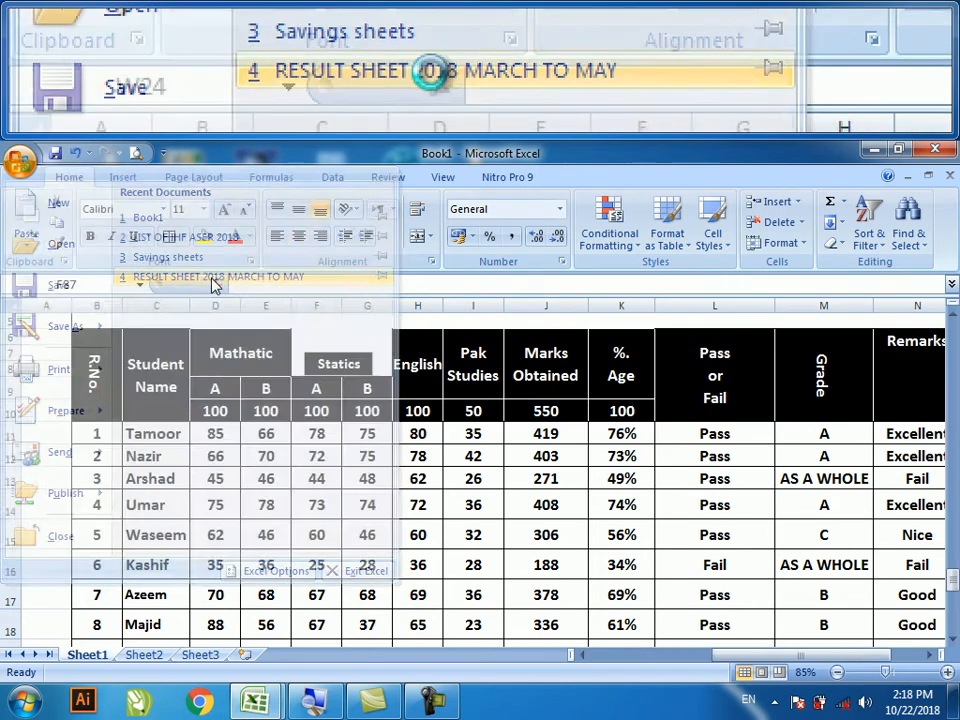
scroll(354, 388, "down", 3)
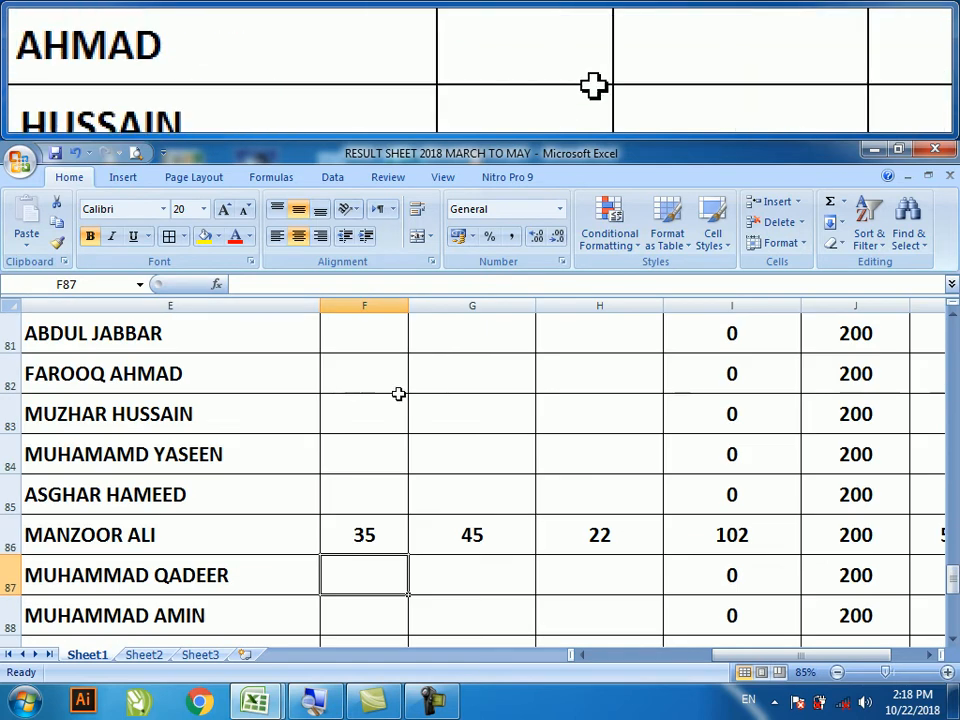
- Scroll up to the final result sheet's title and roll number, marks and percentage headers
scroll(404, 428, "up", 8)
scroll(404, 428, "up", 18)
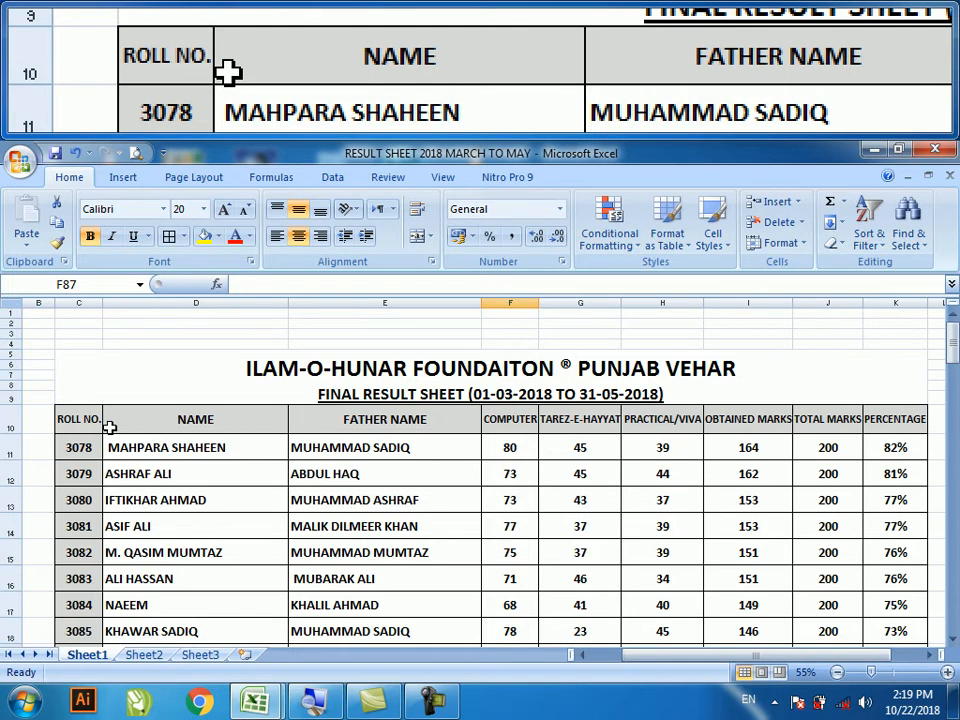
left_click(895, 447)
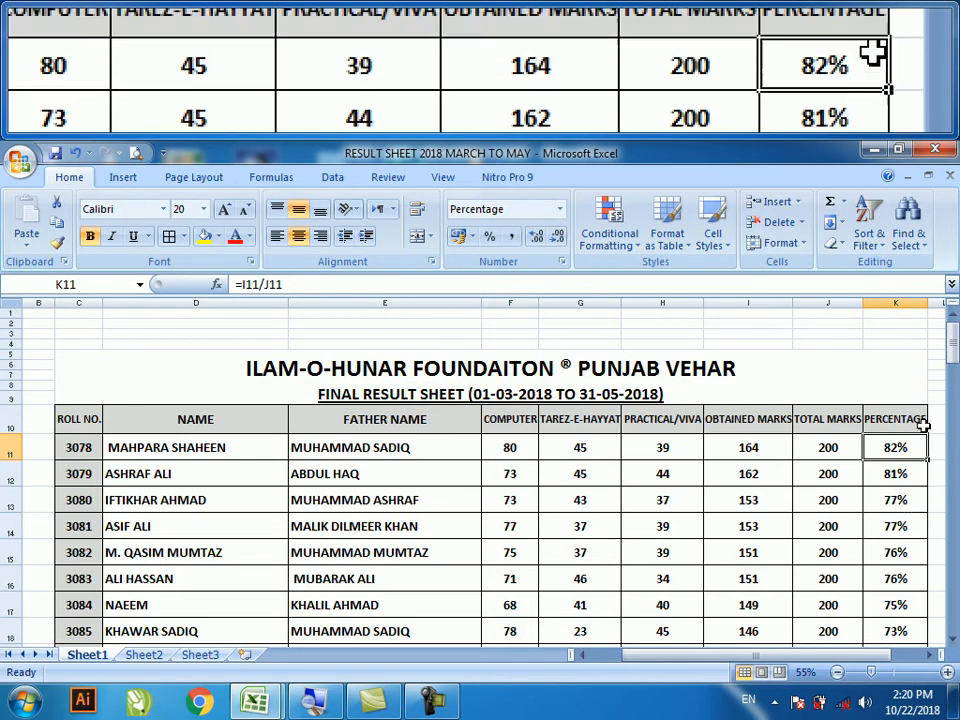
left_click_drag(953, 338, 955, 553)
left_click(905, 479)
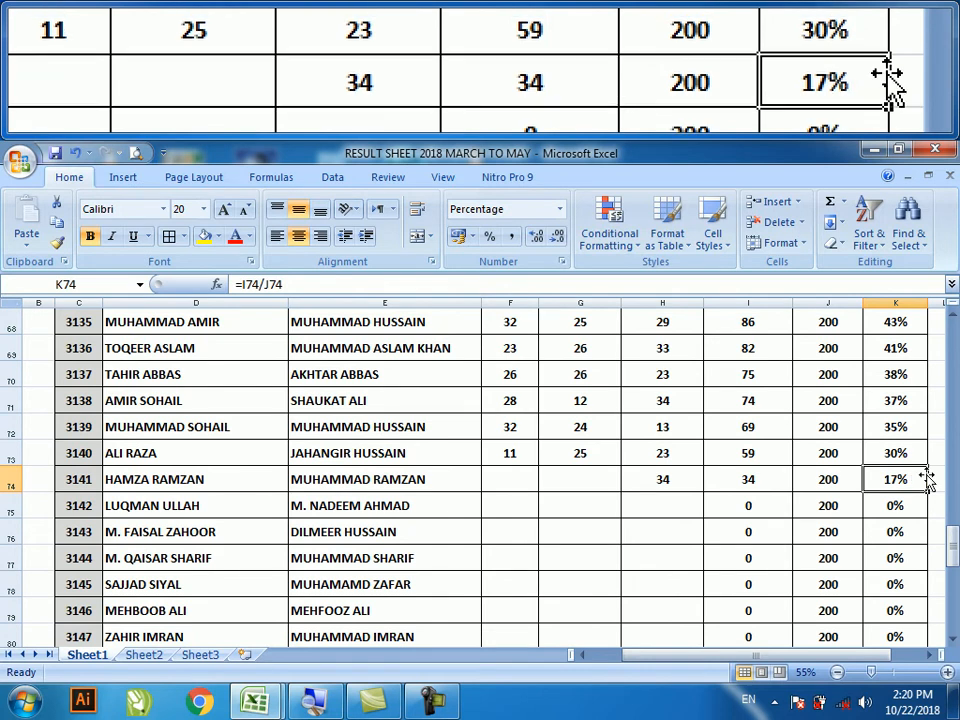
scroll(922, 476, "up", 1)
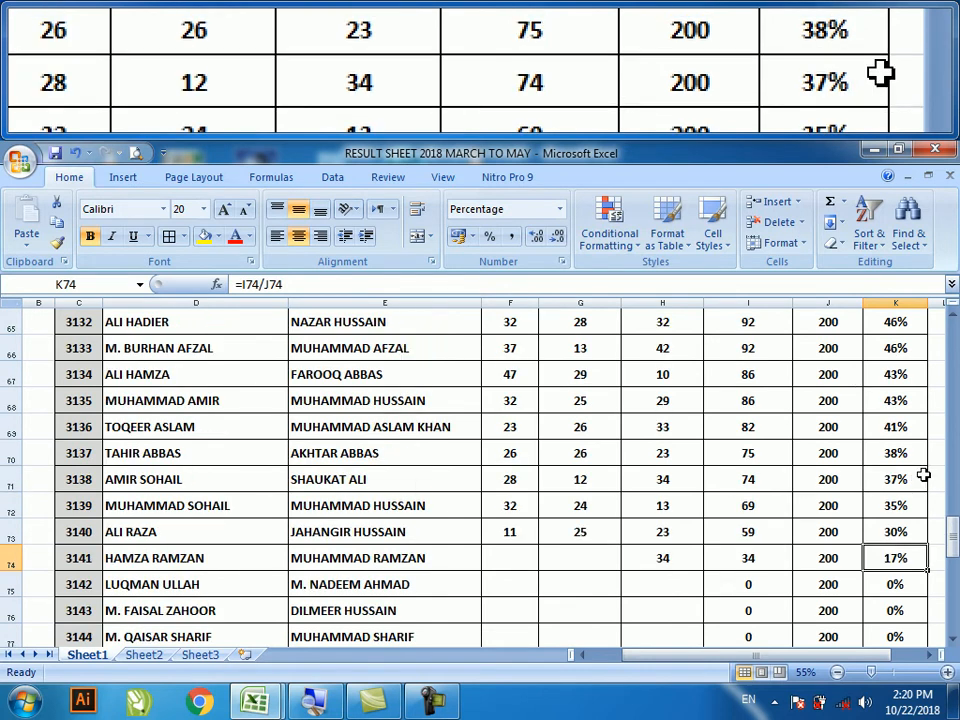
- Dismiss Sort & Filter and select the result table from ROLL NO. header to last student
scroll(922, 476, "up", 20)
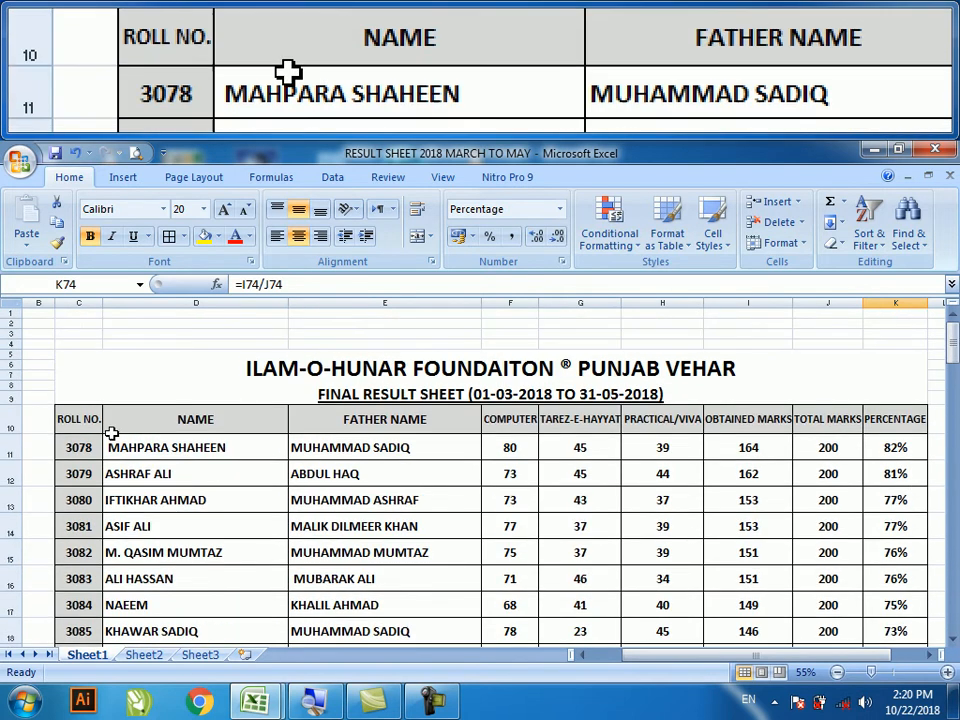
left_click(868, 240)
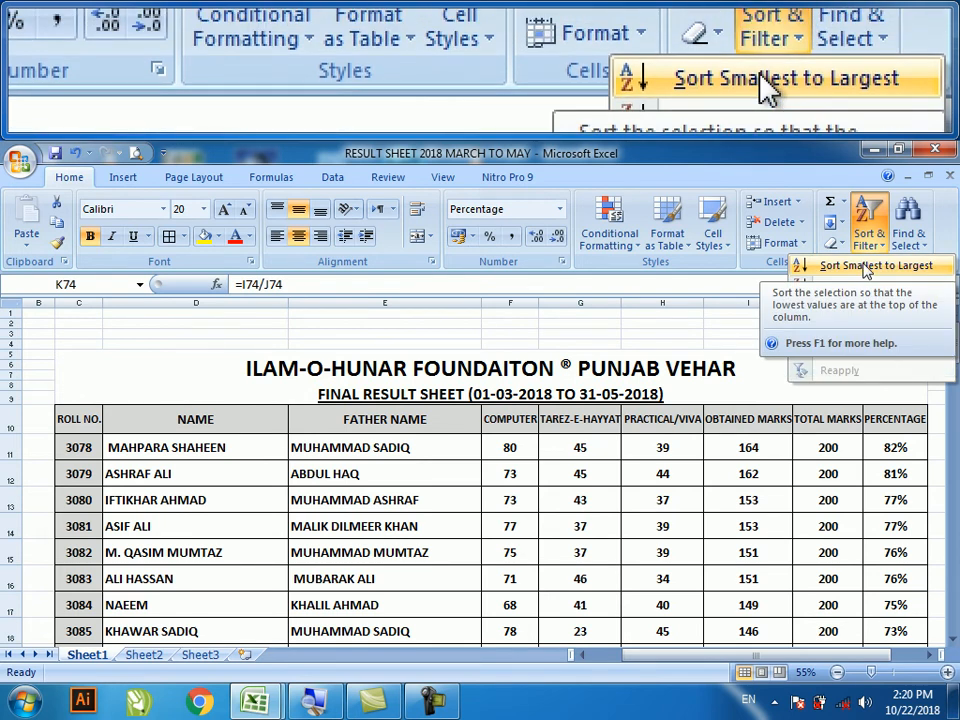
left_click(495, 446)
left_click_drag(82, 424, 872, 613)
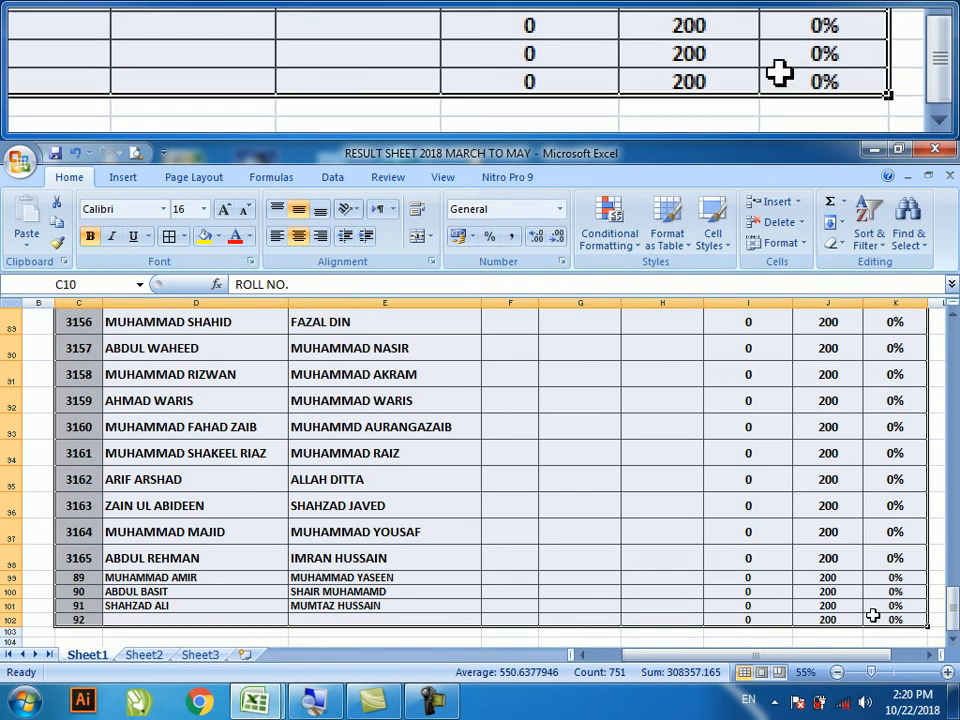
scroll(886, 483, "up", 1)
scroll(886, 483, "up", 20)
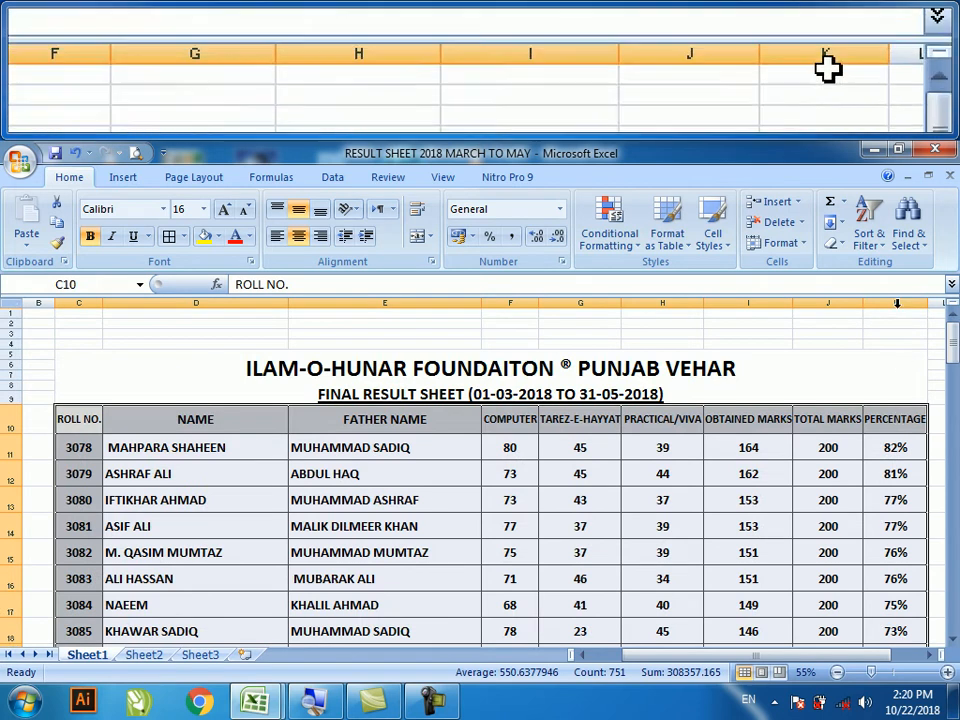
- Sort the result table smallest to largest
left_click(869, 226)
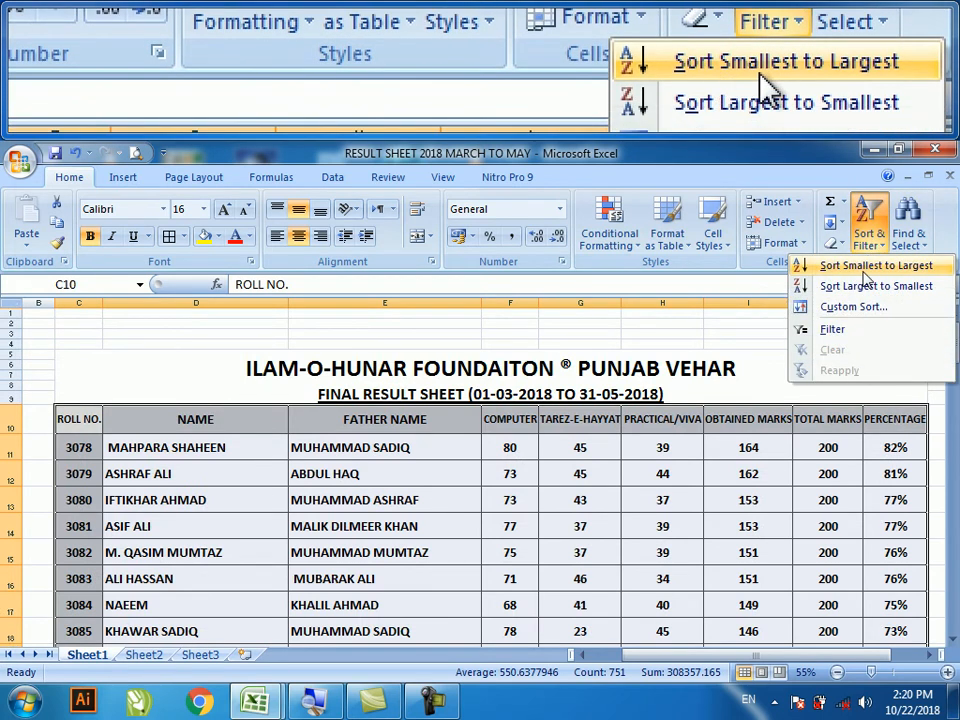
left_click(864, 266)
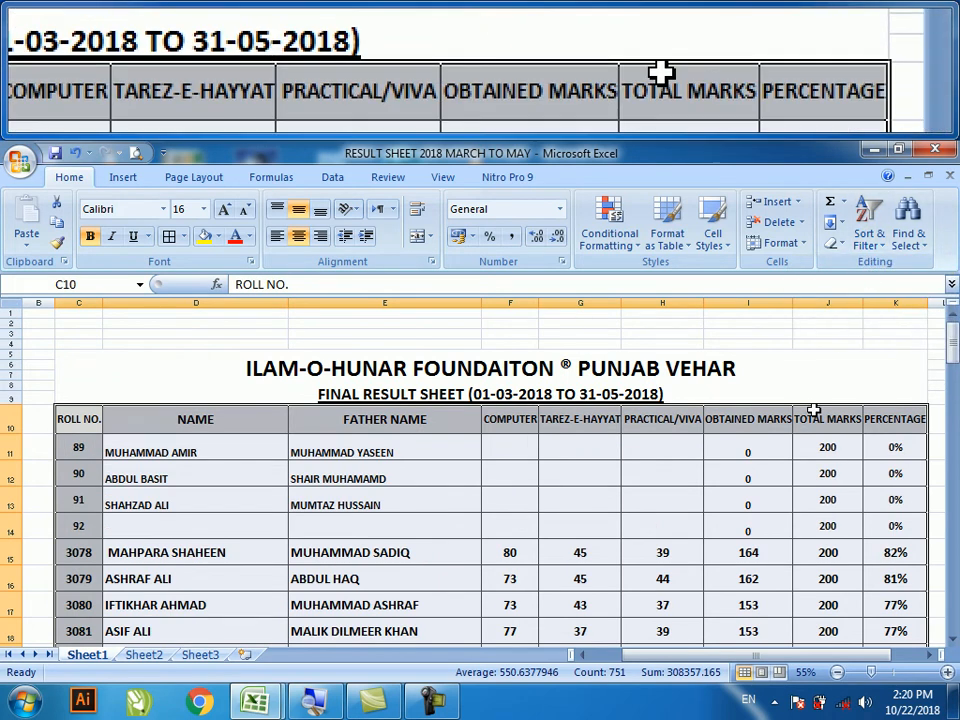
left_click(868, 226)
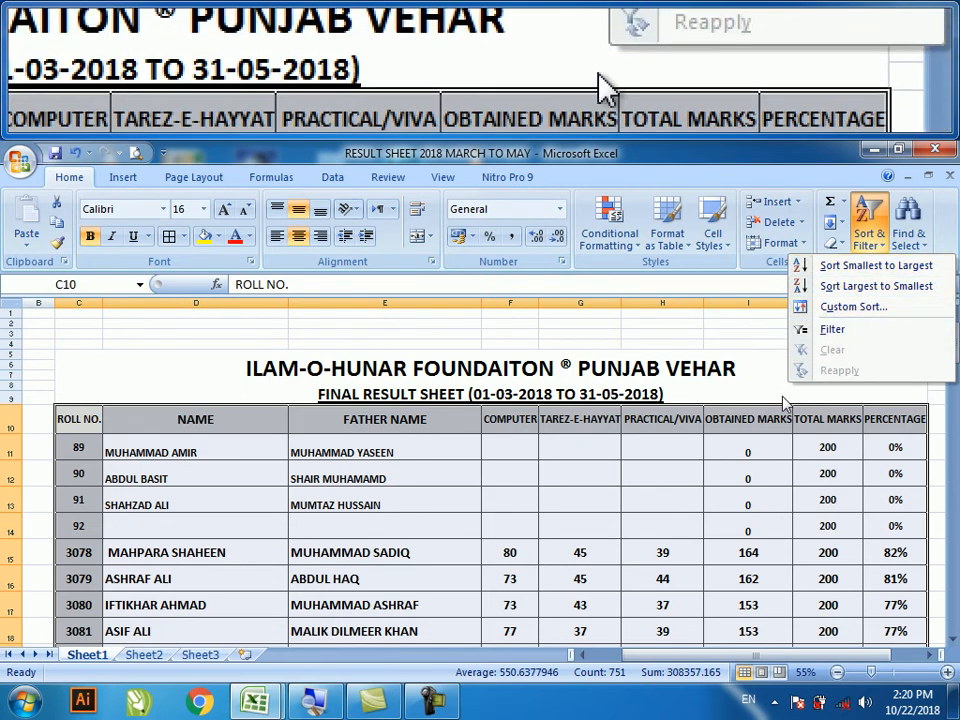
left_click(774, 453)
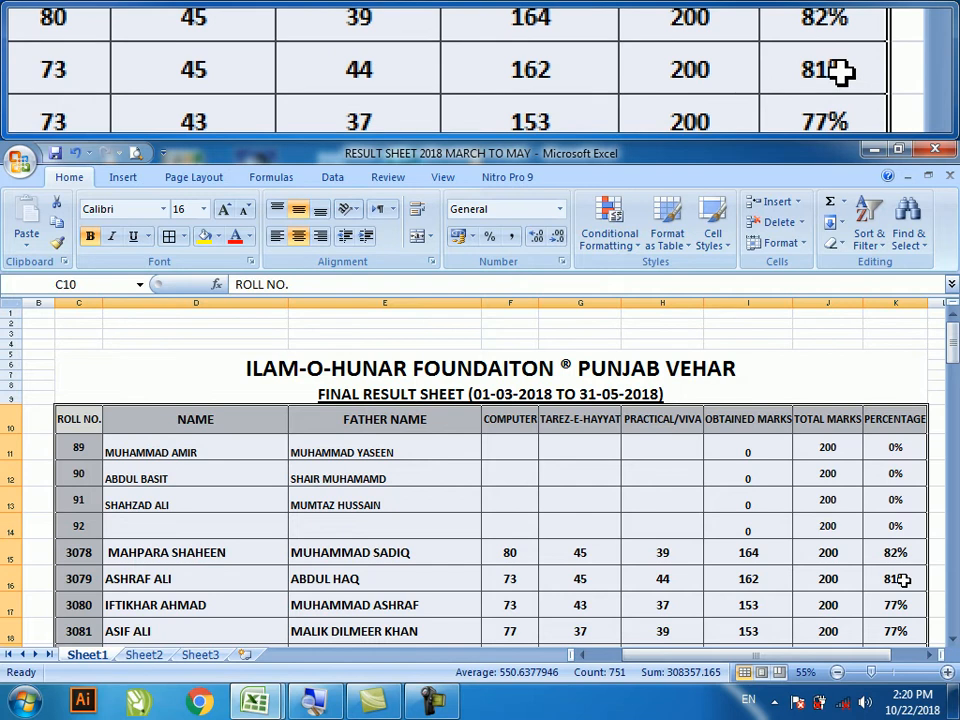
- Re-sort the table largest to smallest and scroll through the results
left_click(869, 225)
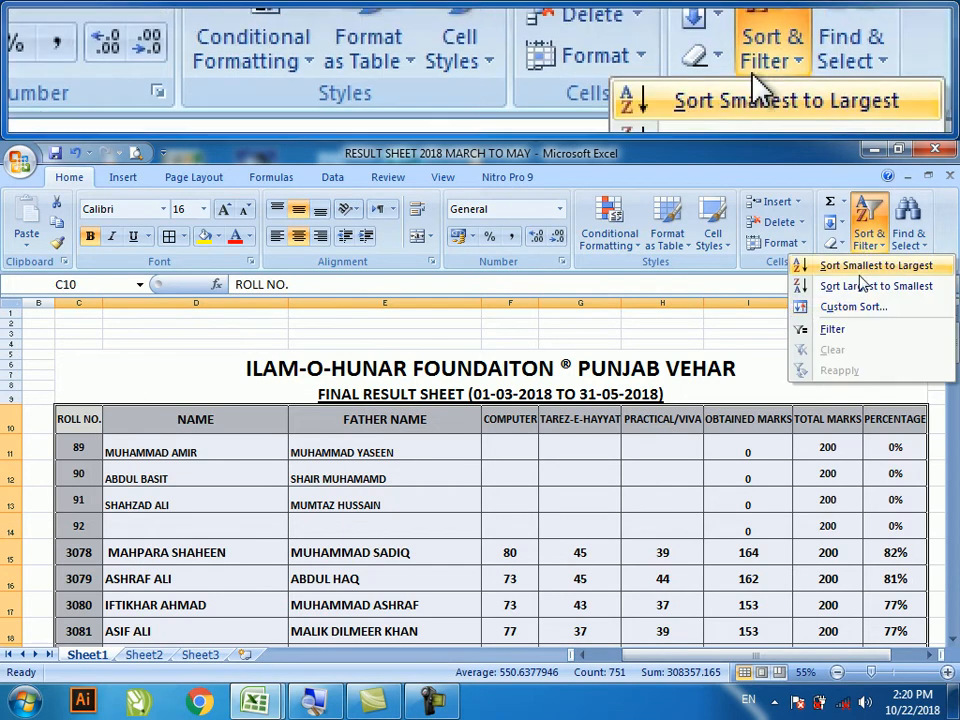
left_click(866, 287)
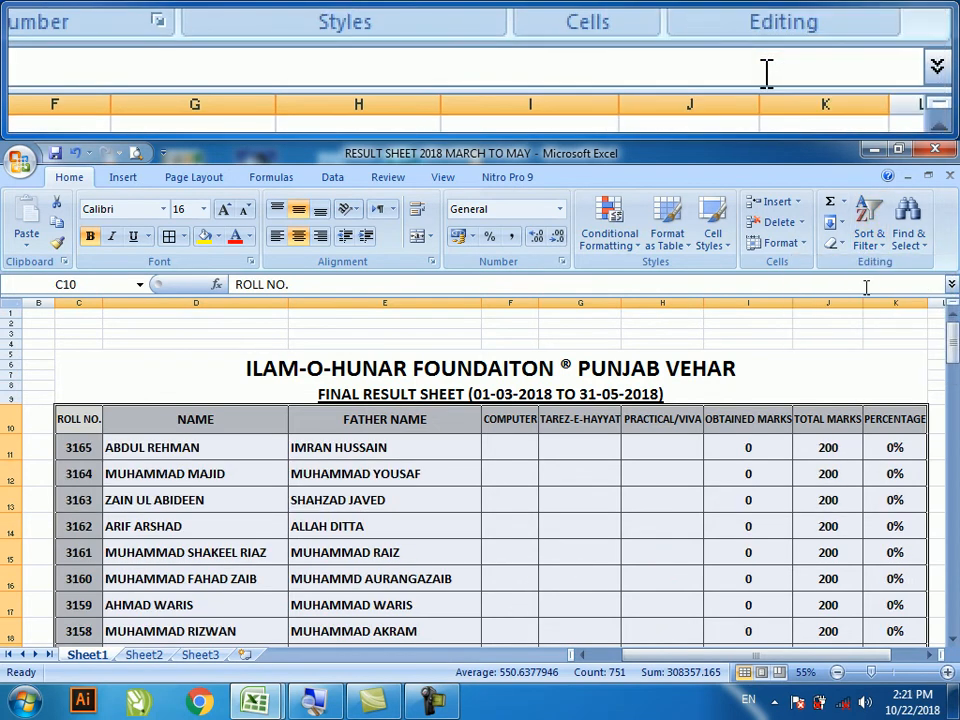
scroll(888, 465, "down", 7)
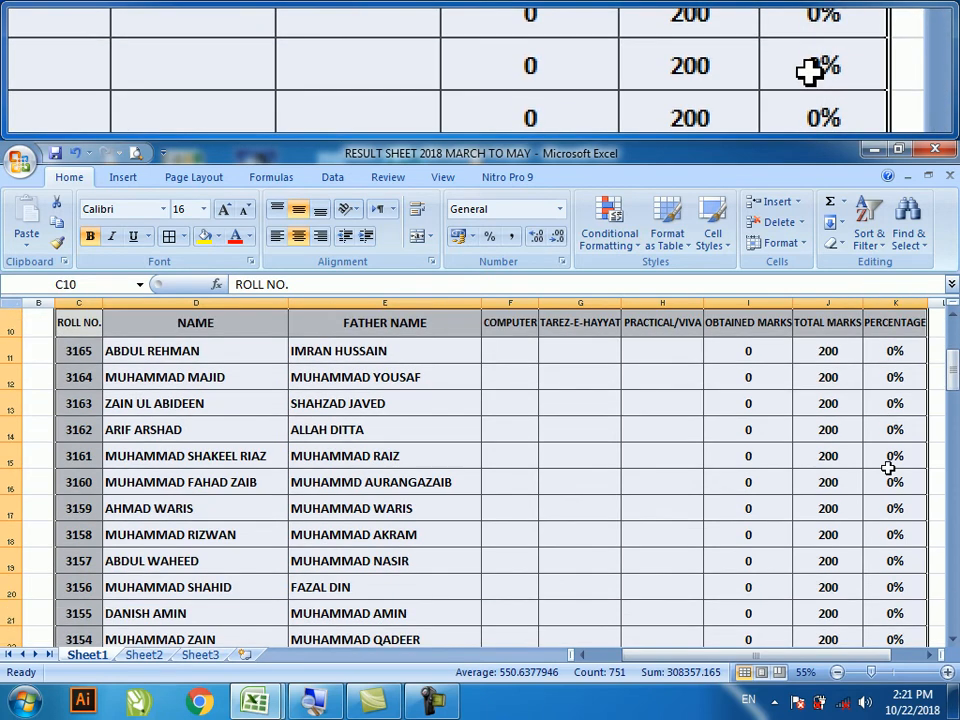
scroll(888, 469, "up", 2)
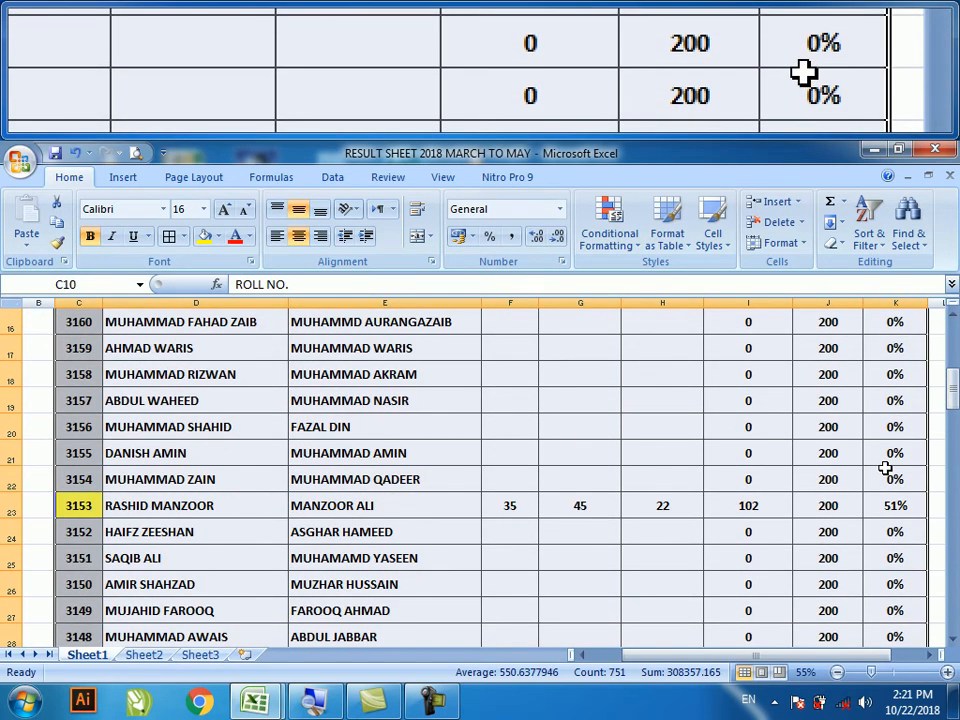
scroll(885, 468, "down", 1)
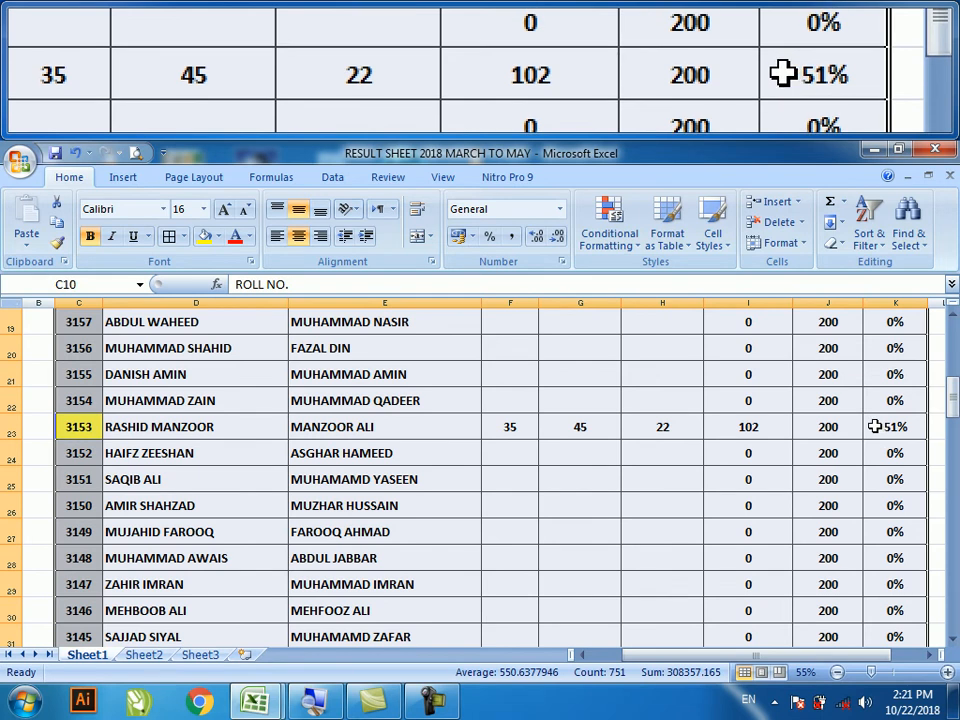
scroll(878, 465, "down", 4)
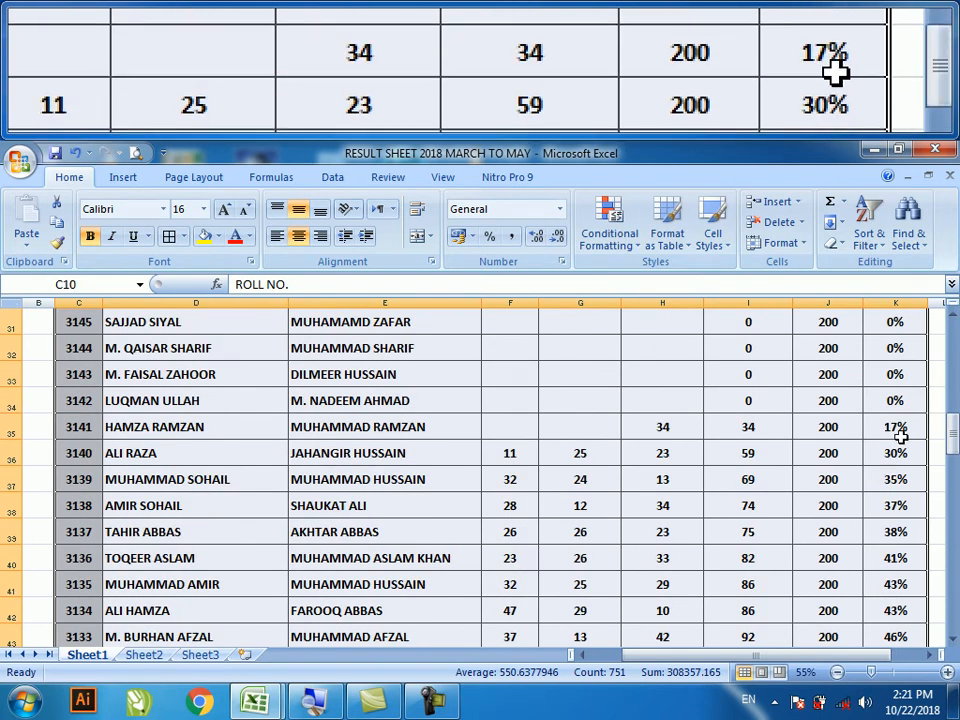
- Custom-sort the table by PERCENTAGE on values, ordered Largest to Smallest
left_click(870, 236)
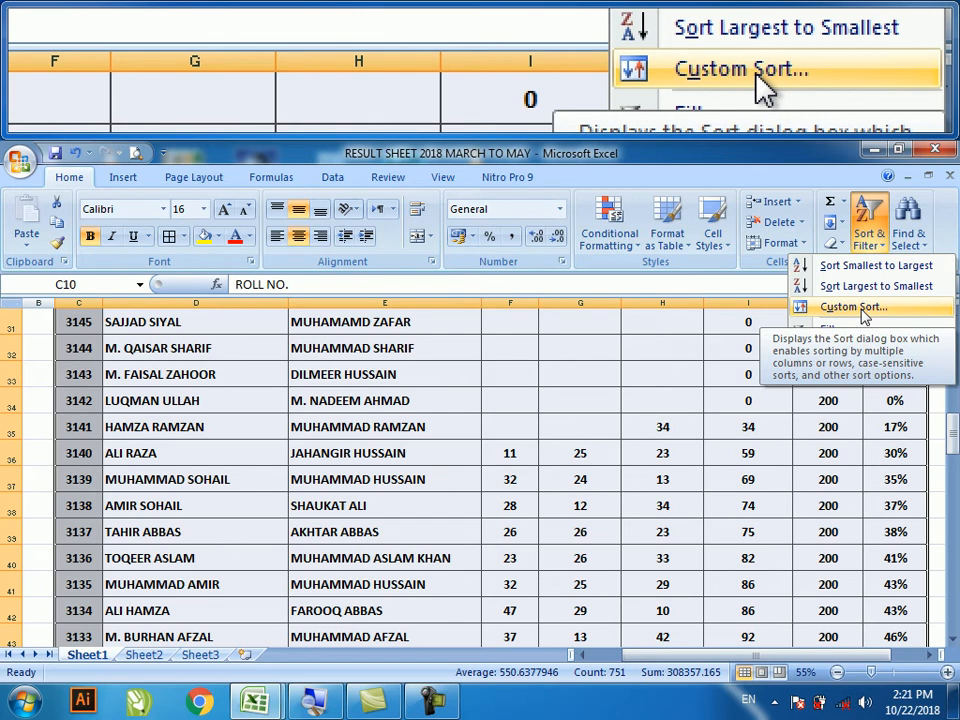
left_click(864, 316)
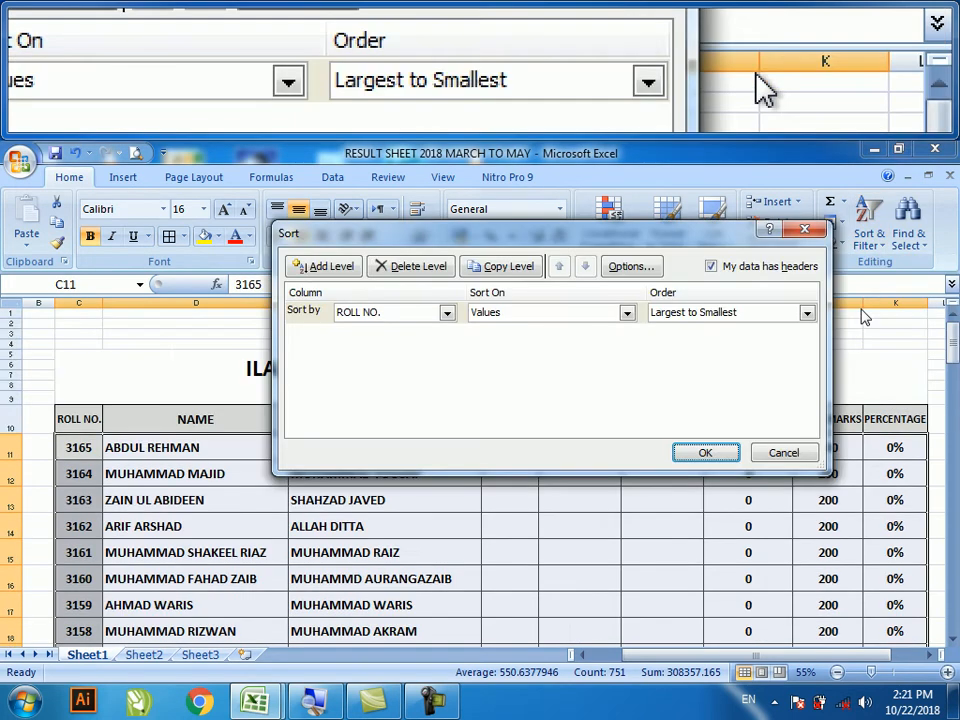
left_click_drag(389, 243, 367, 244)
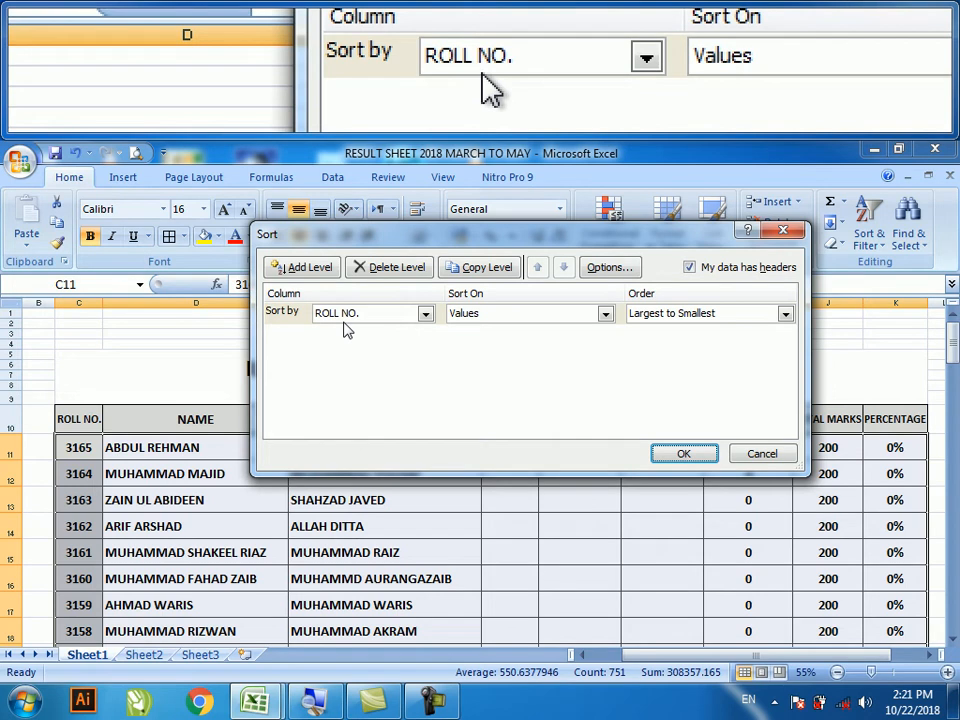
left_click(425, 314)
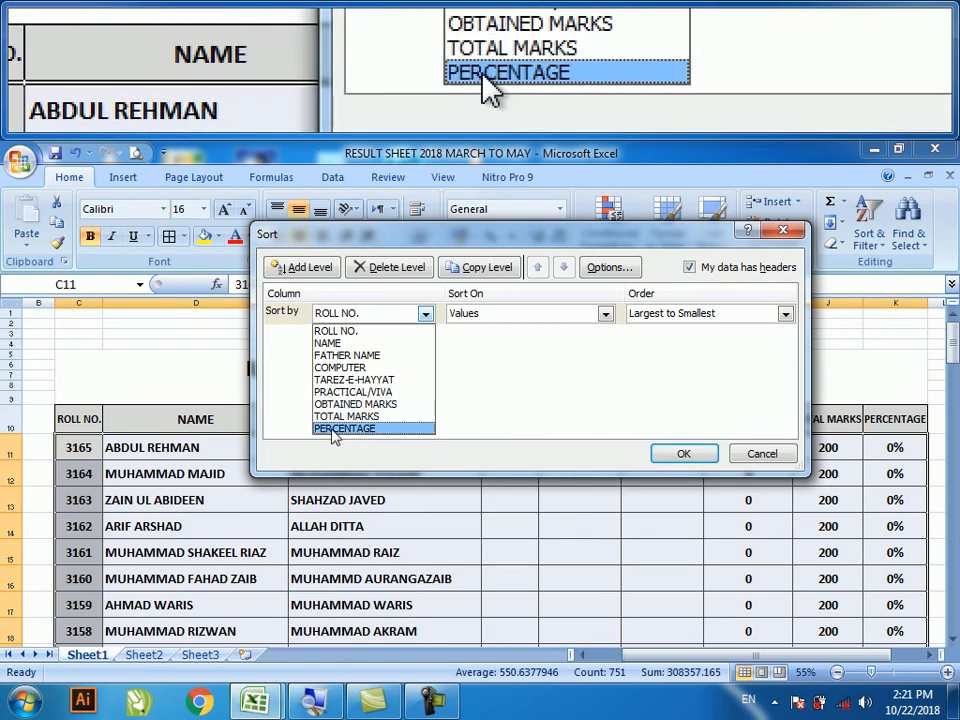
left_click(332, 430)
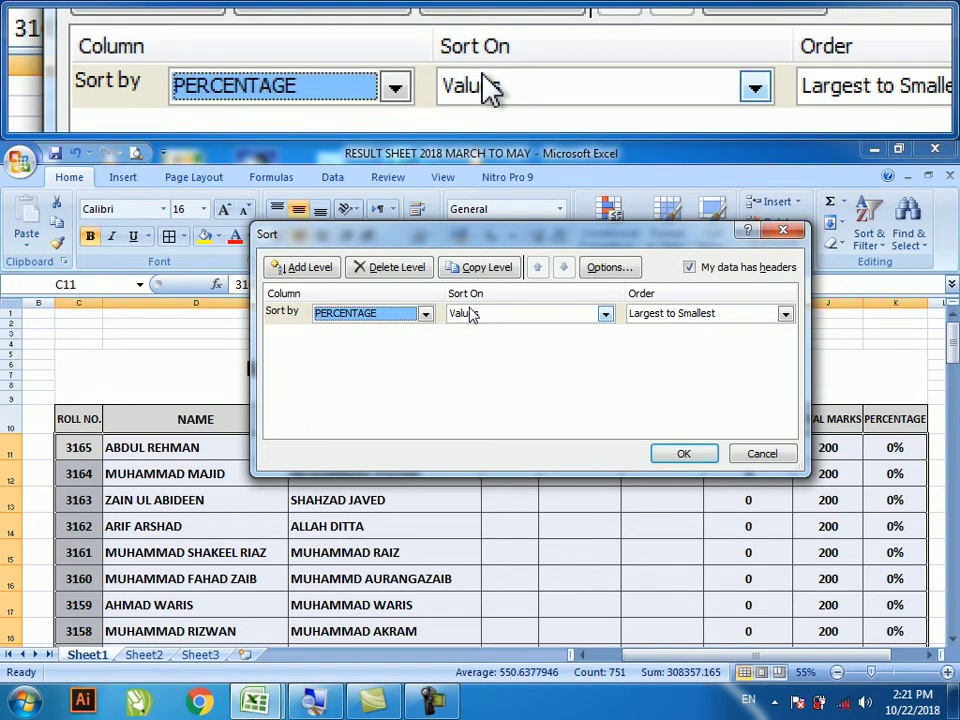
left_click(655, 318)
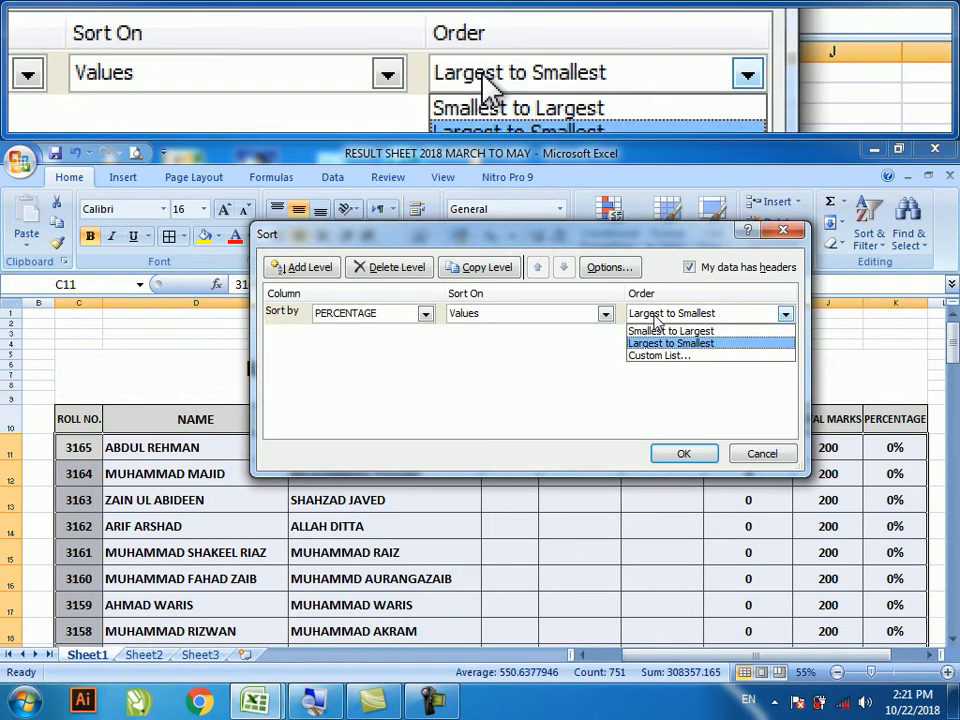
left_click(668, 343)
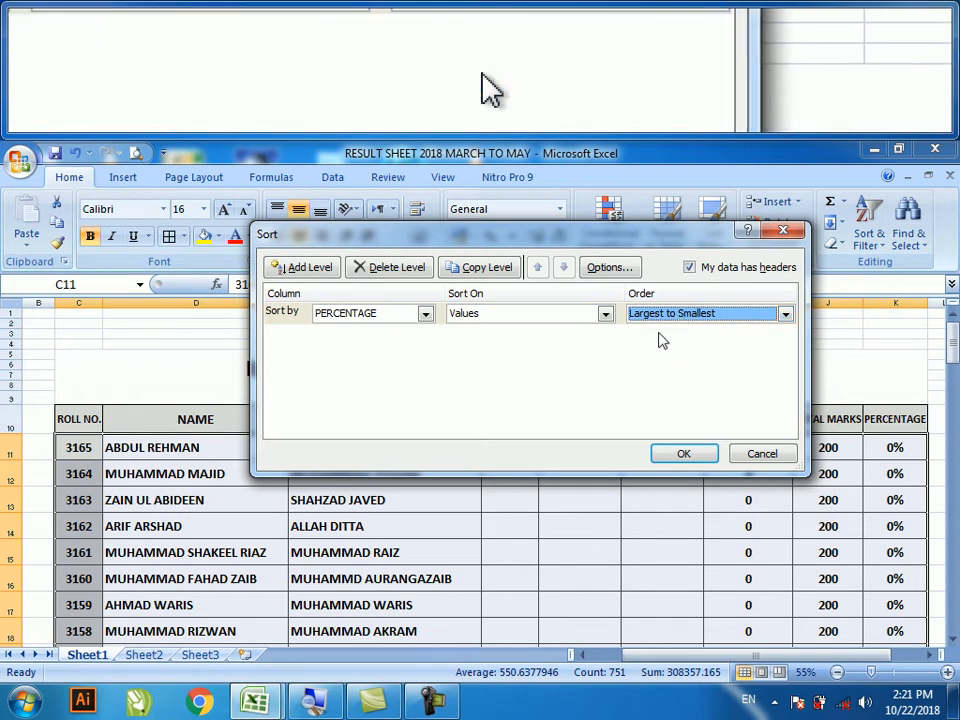
left_click(680, 452)
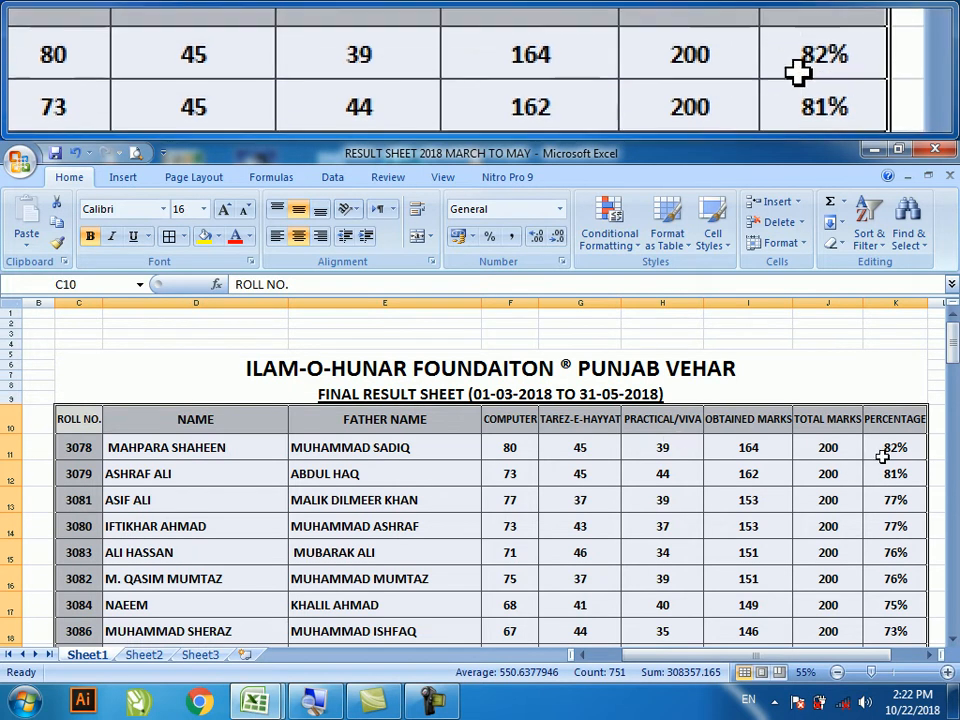
left_click_drag(952, 335, 952, 384)
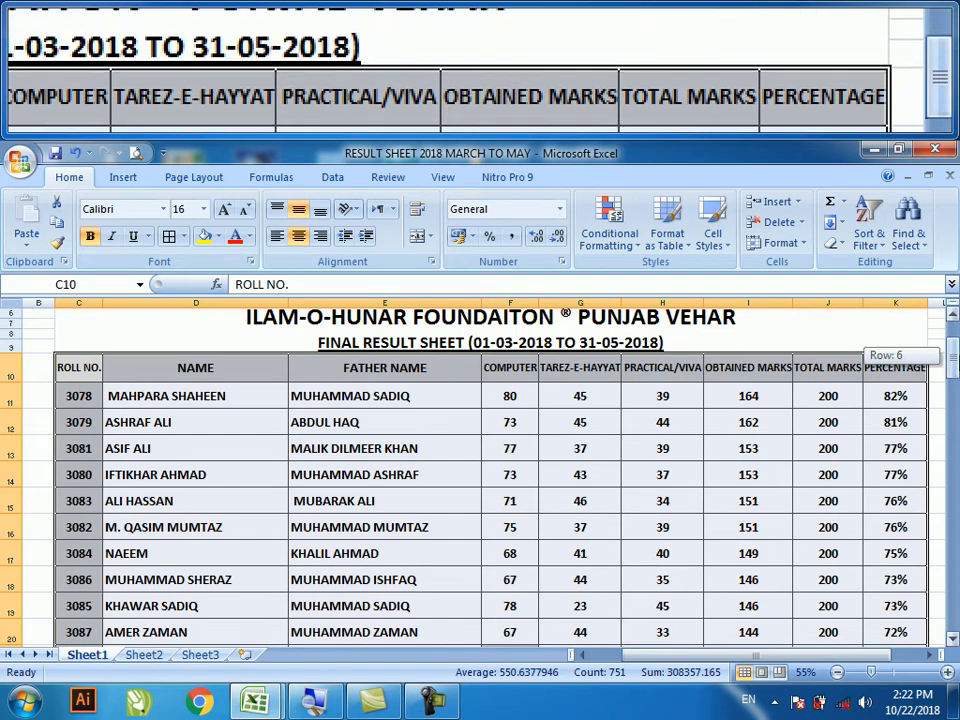
scroll(913, 372, "down", 2)
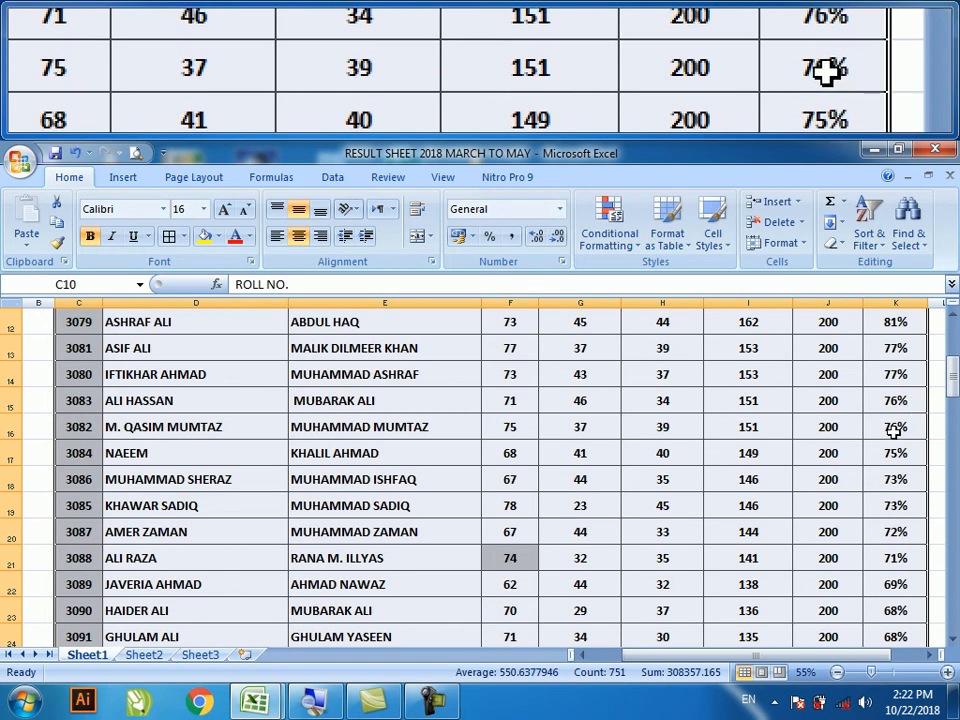
scroll(905, 430, "down", 11)
scroll(888, 452, "down", 13)
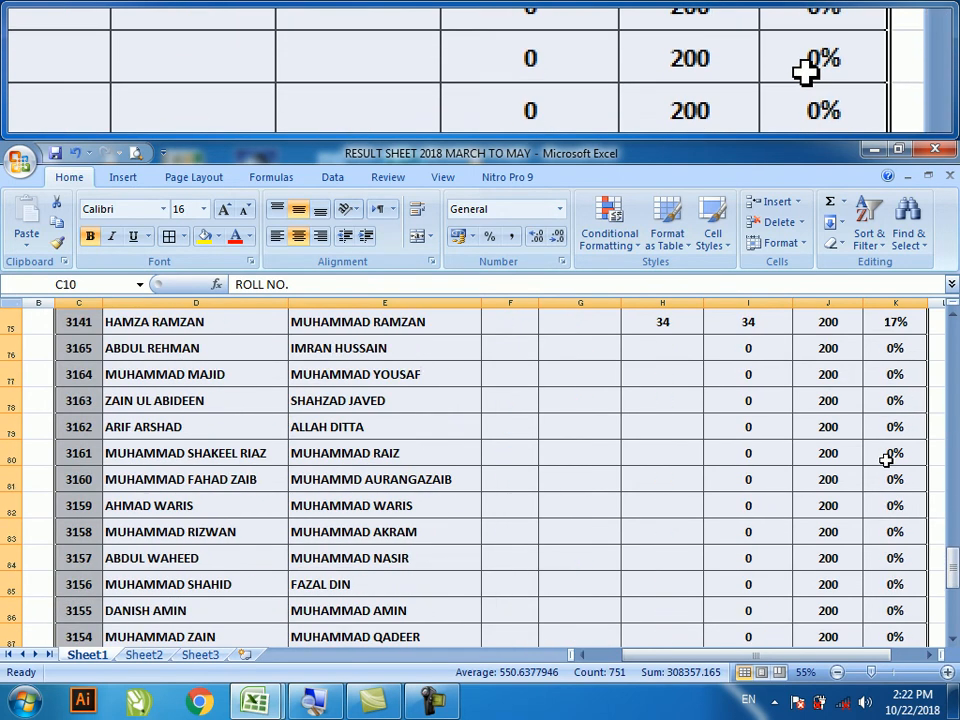
scroll(882, 459, "up", 5)
scroll(882, 459, "up", 7)
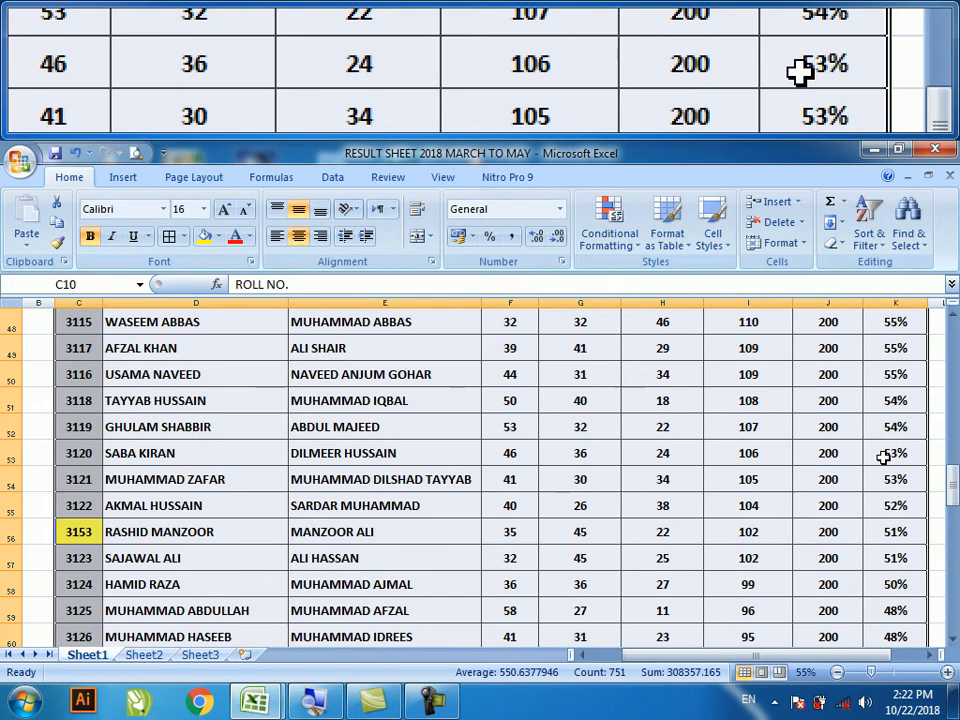
scroll(882, 456, "up", 15)
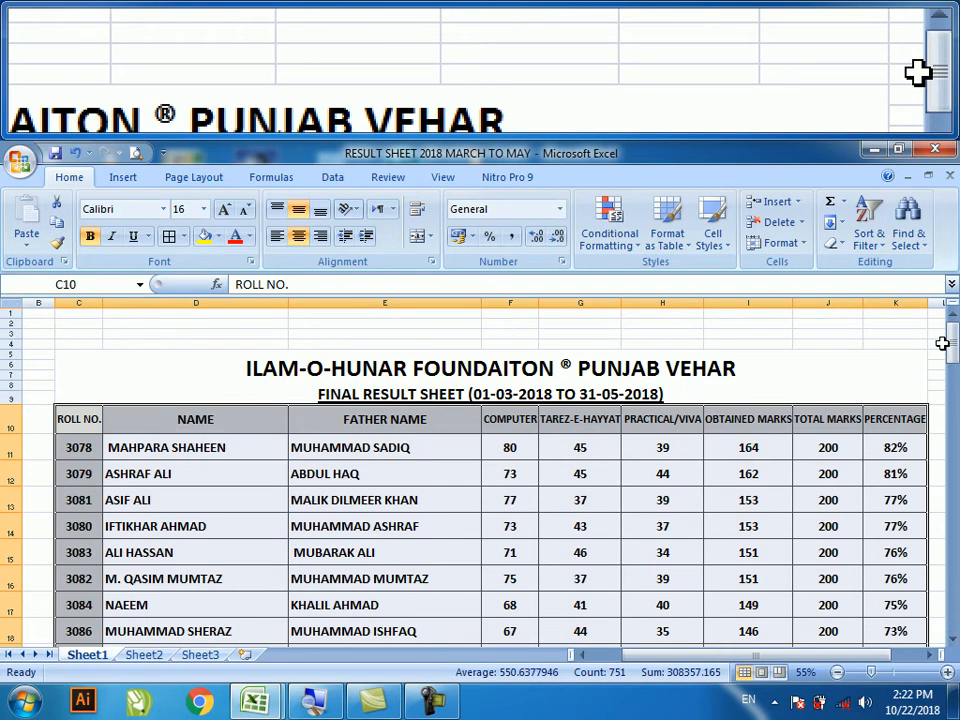
- Close the result workbook without saving, then select Book1's header rows B6:N10, R.No. to Remarks
left_click(935, 149)
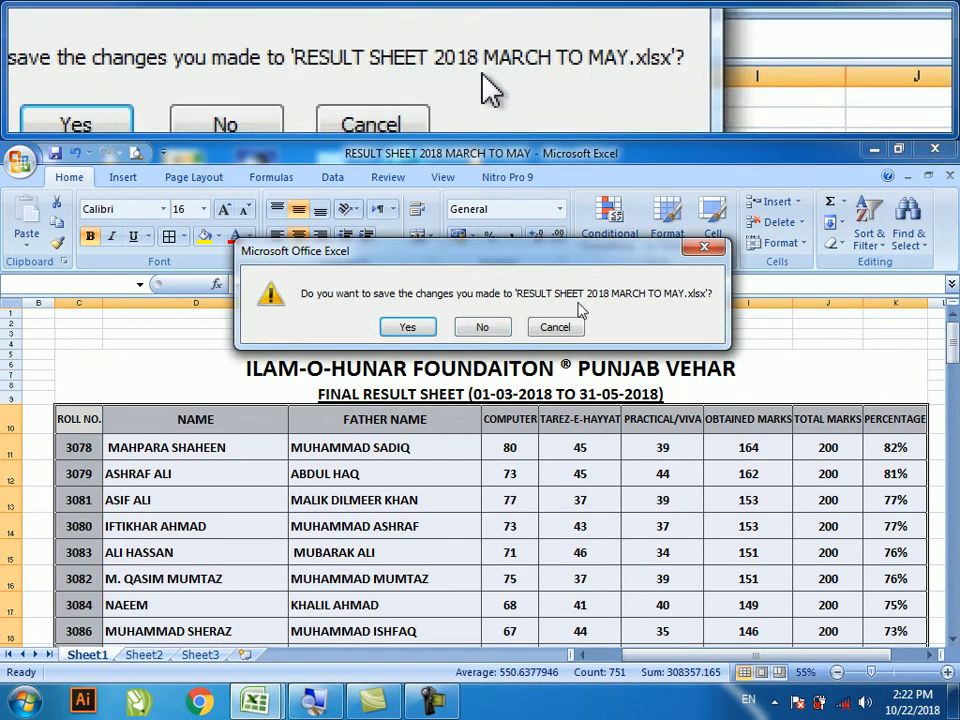
left_click(484, 327)
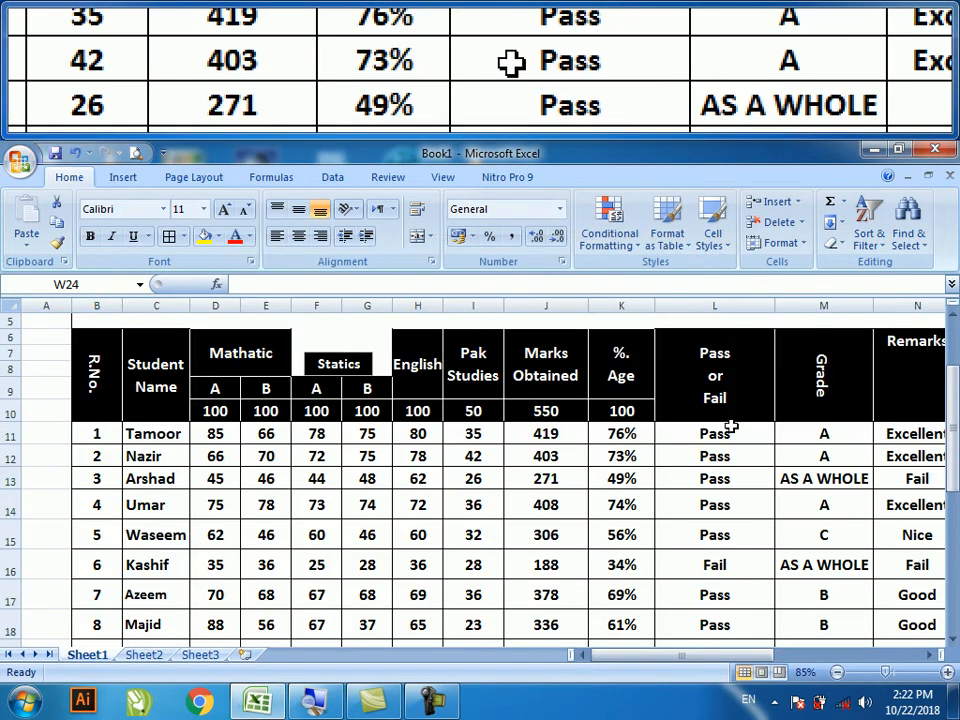
left_click(871, 246)
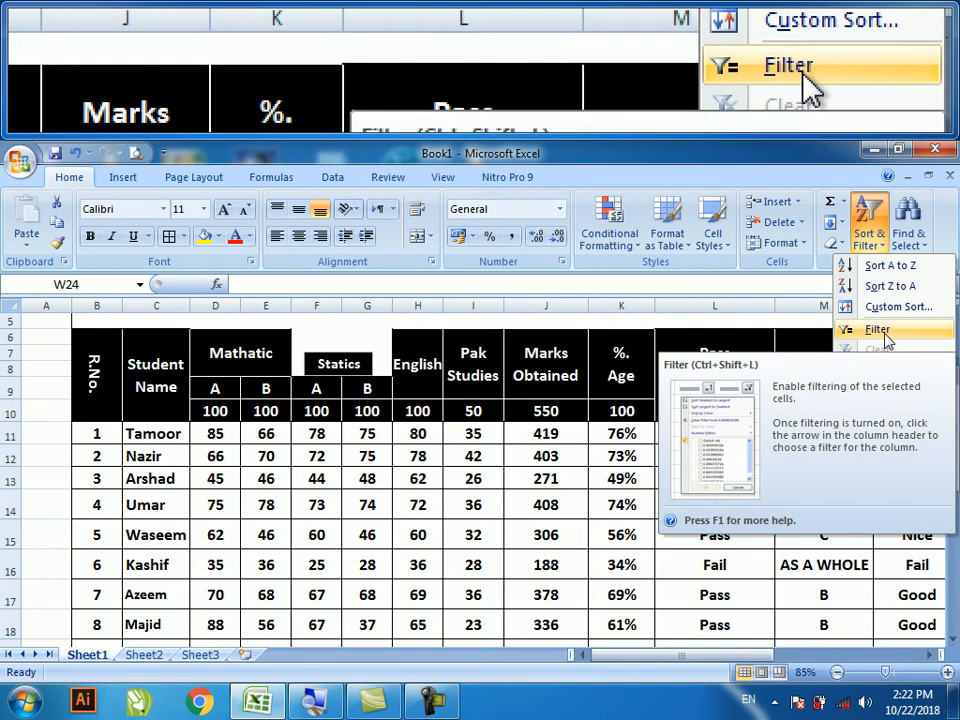
left_click(546, 450)
mouse_move(617, 662)
left_mouse_down()
mouse_move(645, 662)
mouse_move(631, 662)
left_mouse_up()
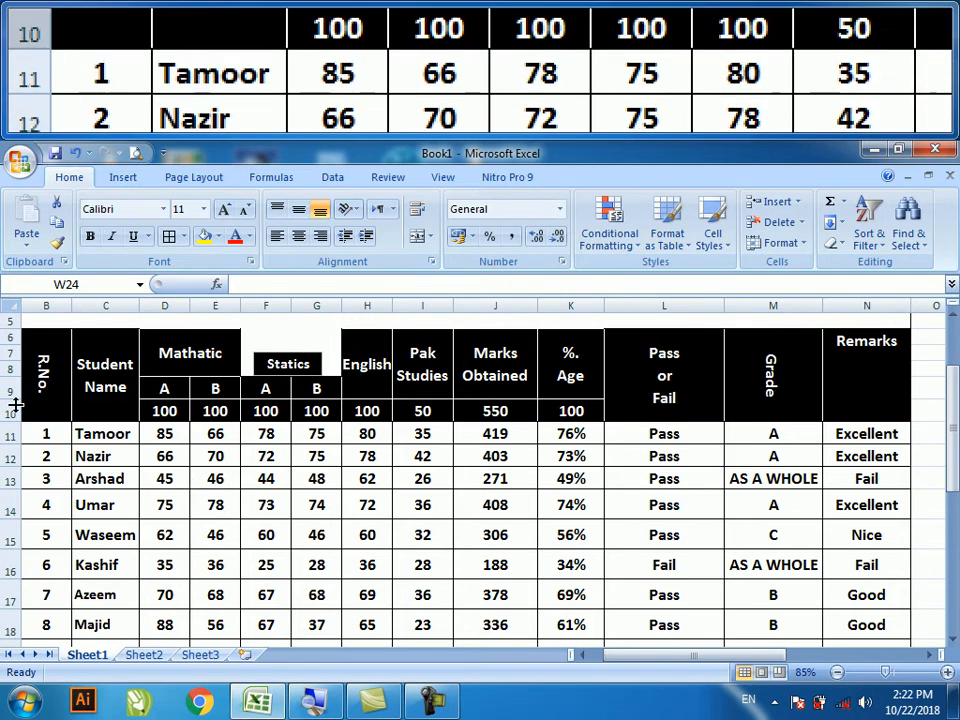
left_click_drag(38, 388, 844, 375)
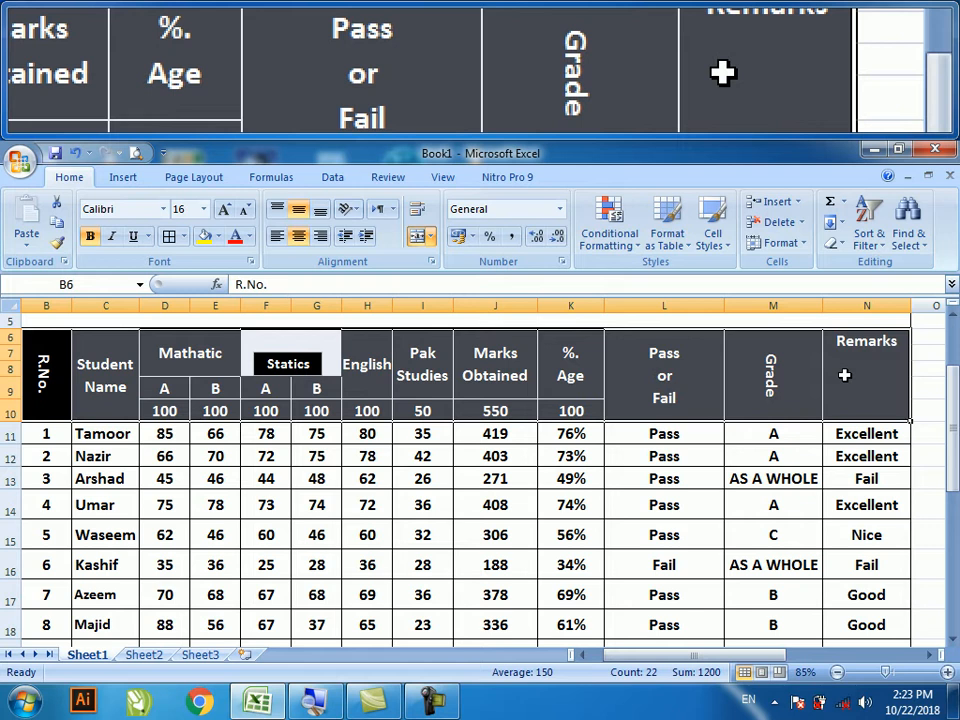
- Add AutoFilter arrows to the results table's header row, from R.No. through Remarks
left_click(869, 228)
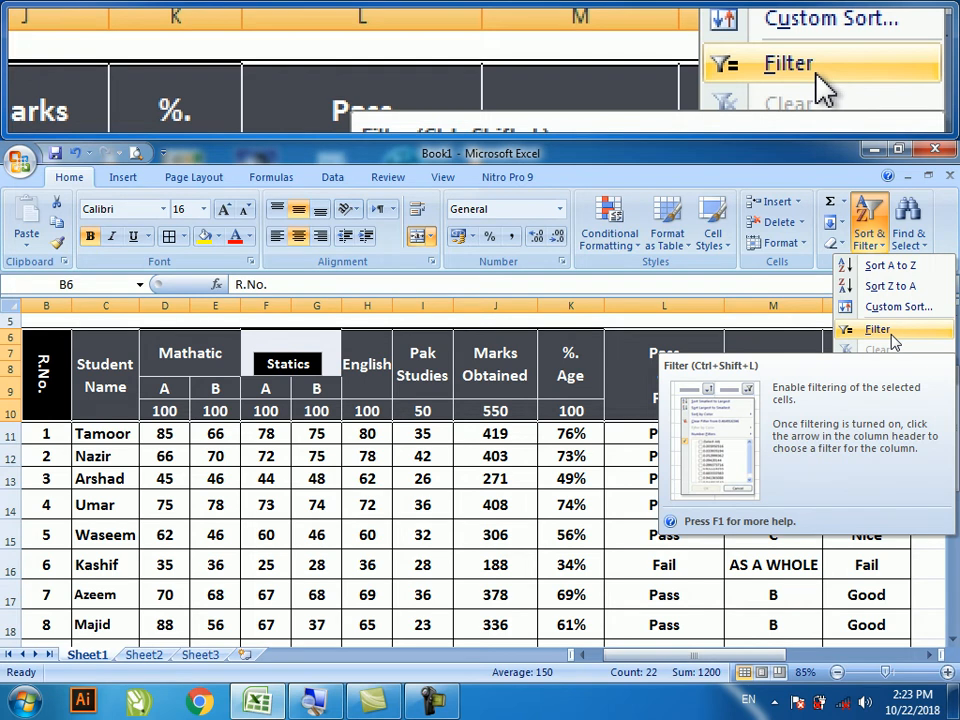
left_click(891, 333)
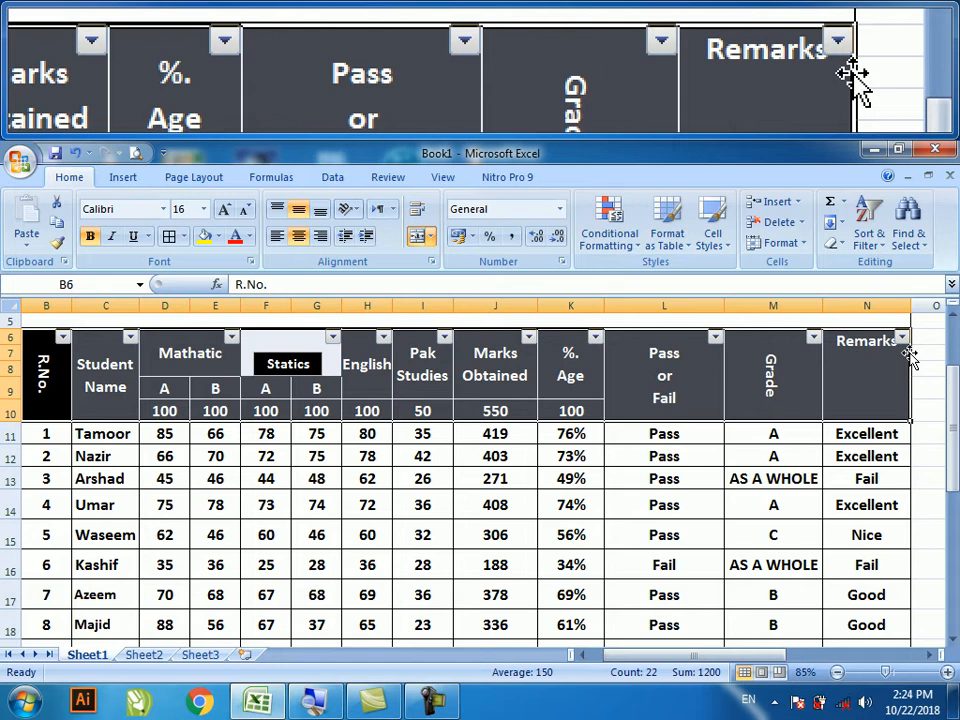
scroll(447, 456, "down", 1)
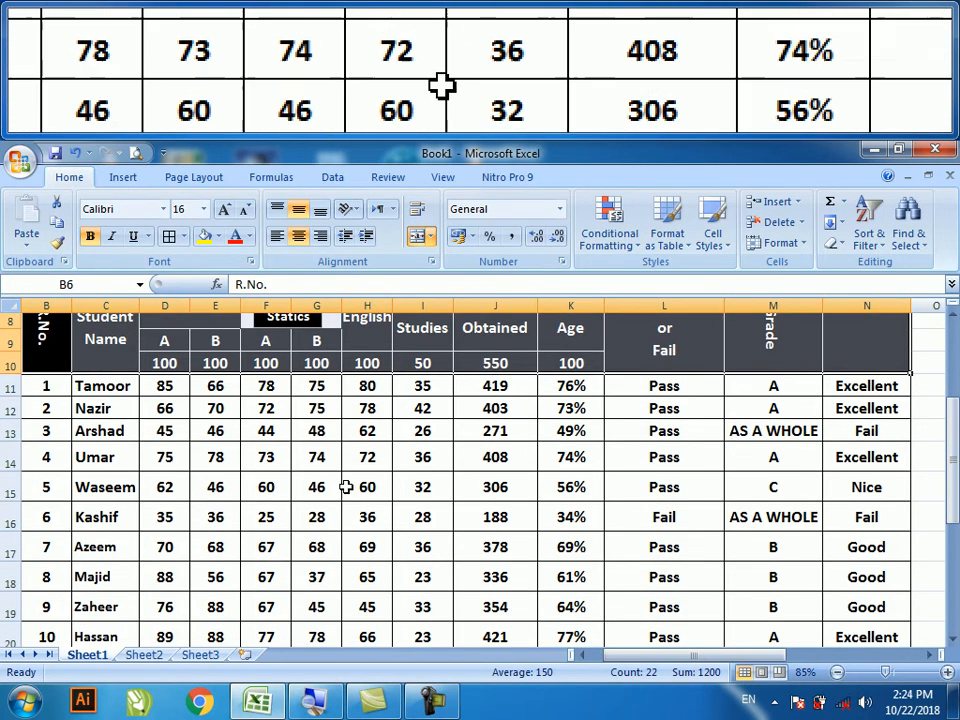
scroll(125, 522, "down", 1)
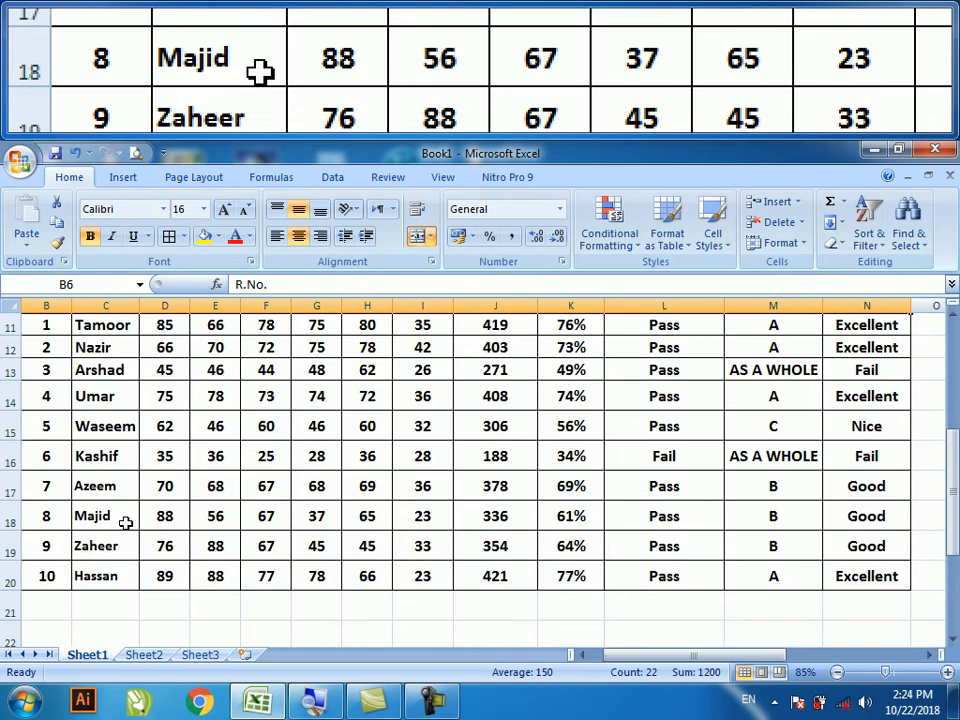
scroll(125, 522, "up", 1)
scroll(125, 522, "up", 1)
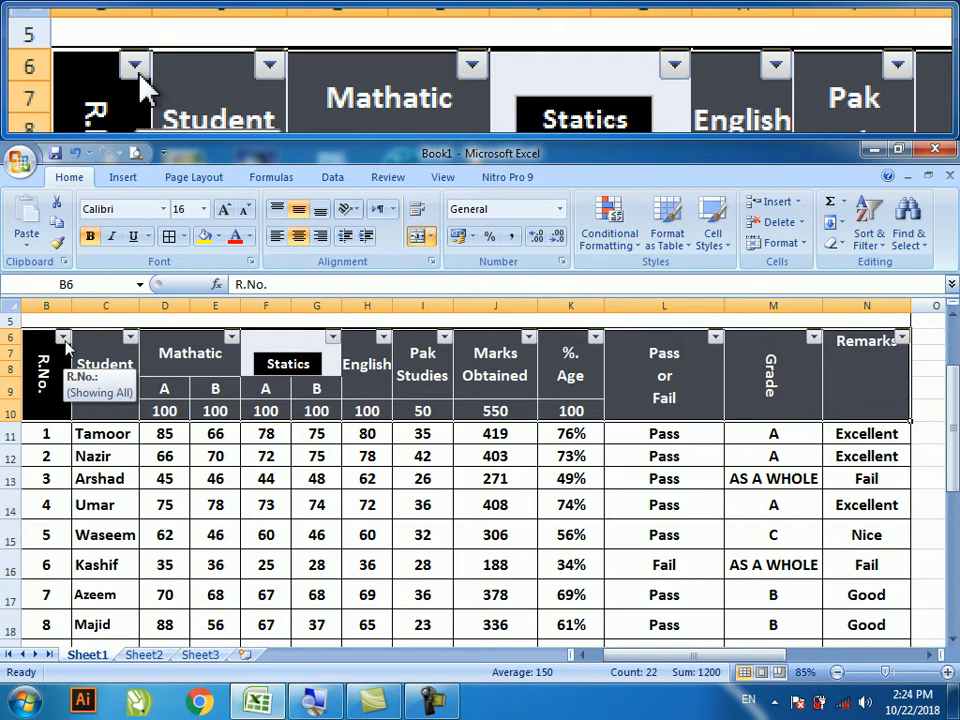
left_click(63, 338)
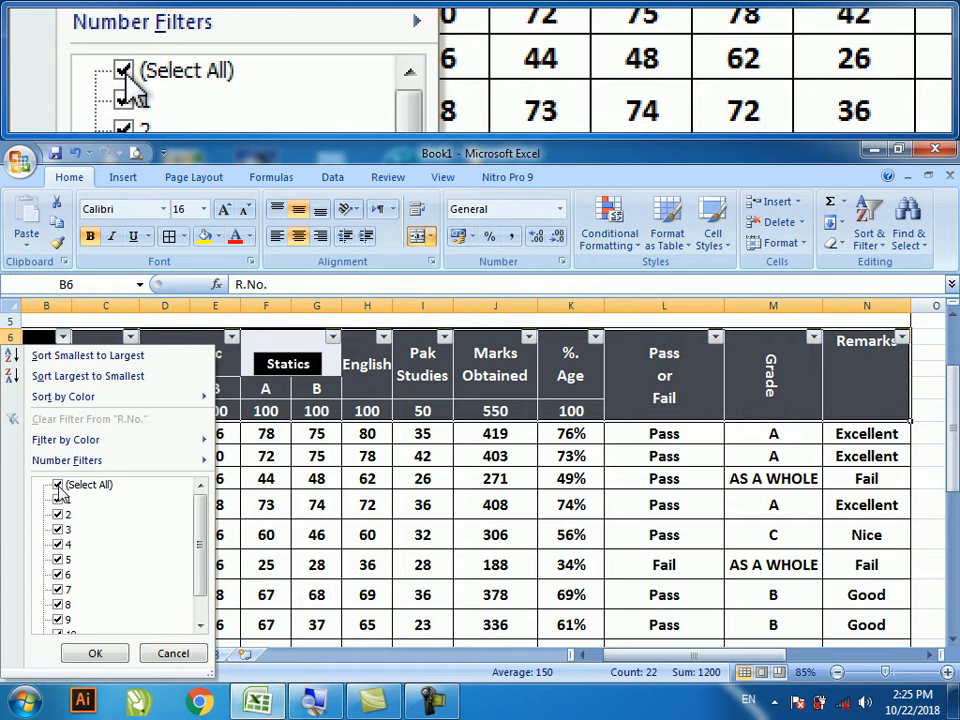
left_click(58, 487)
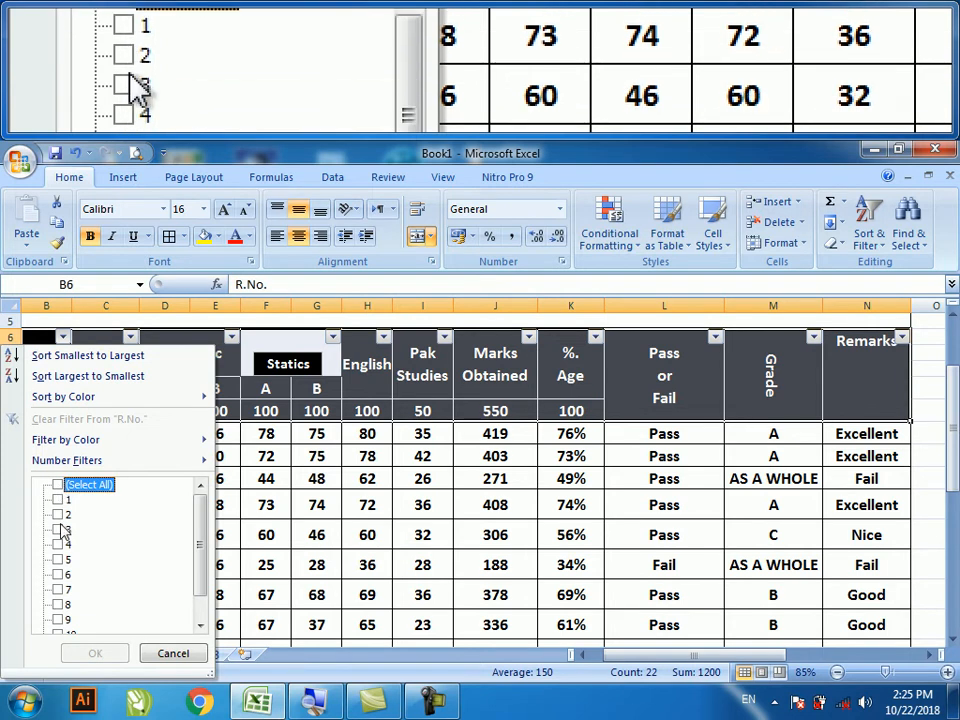
left_click(60, 516)
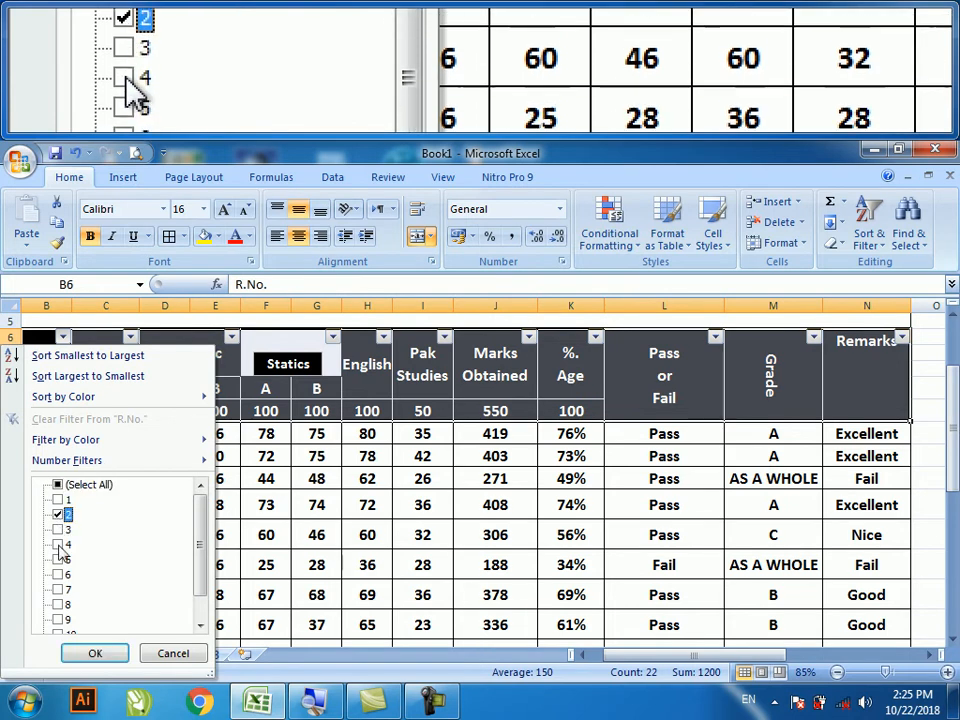
left_click(60, 560)
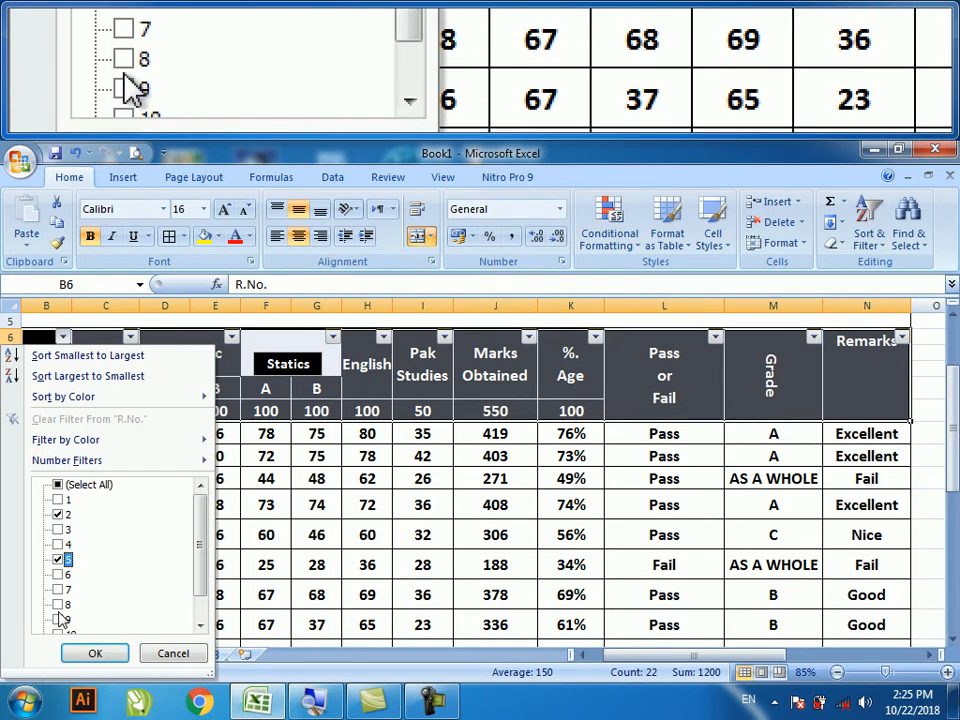
left_click(58, 604)
scroll(58, 610, "down", 1)
left_click(58, 604)
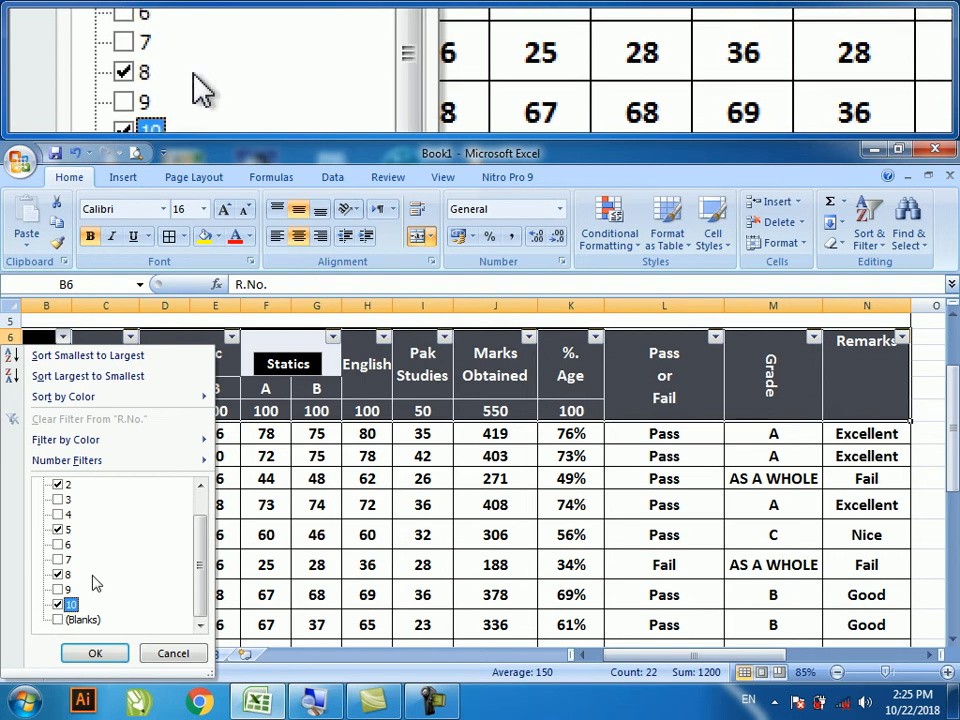
left_click(97, 654)
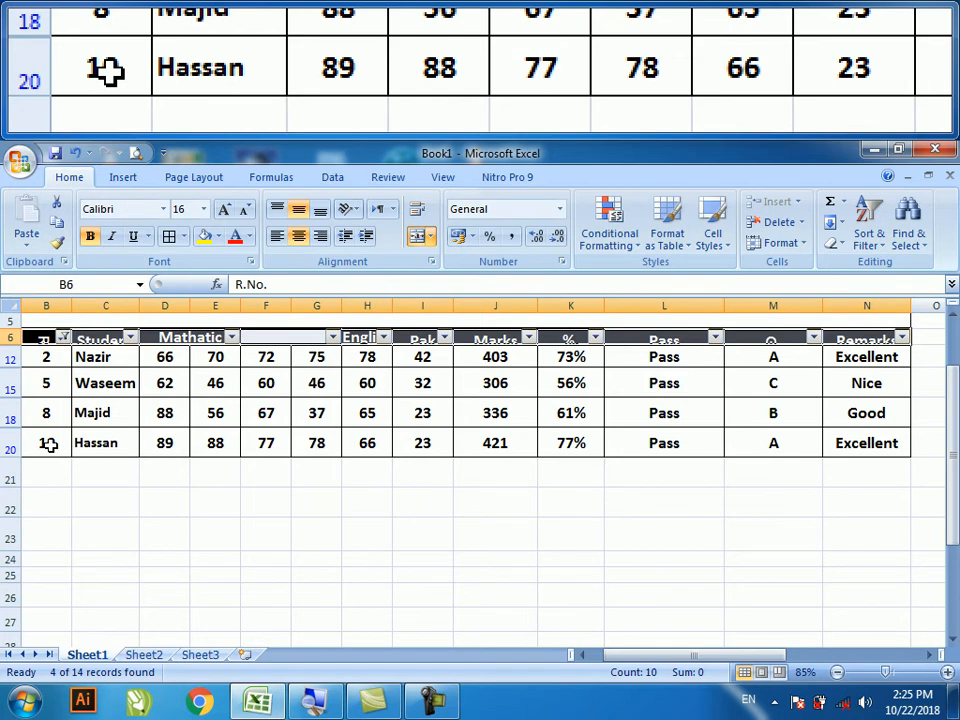
left_click(63, 337)
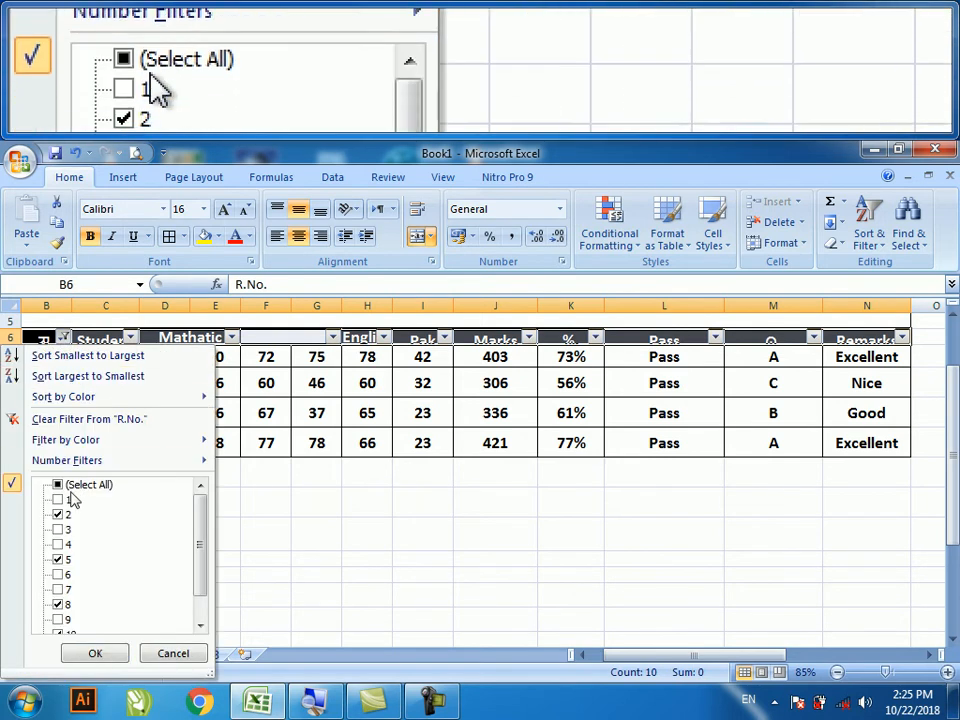
left_click(58, 486)
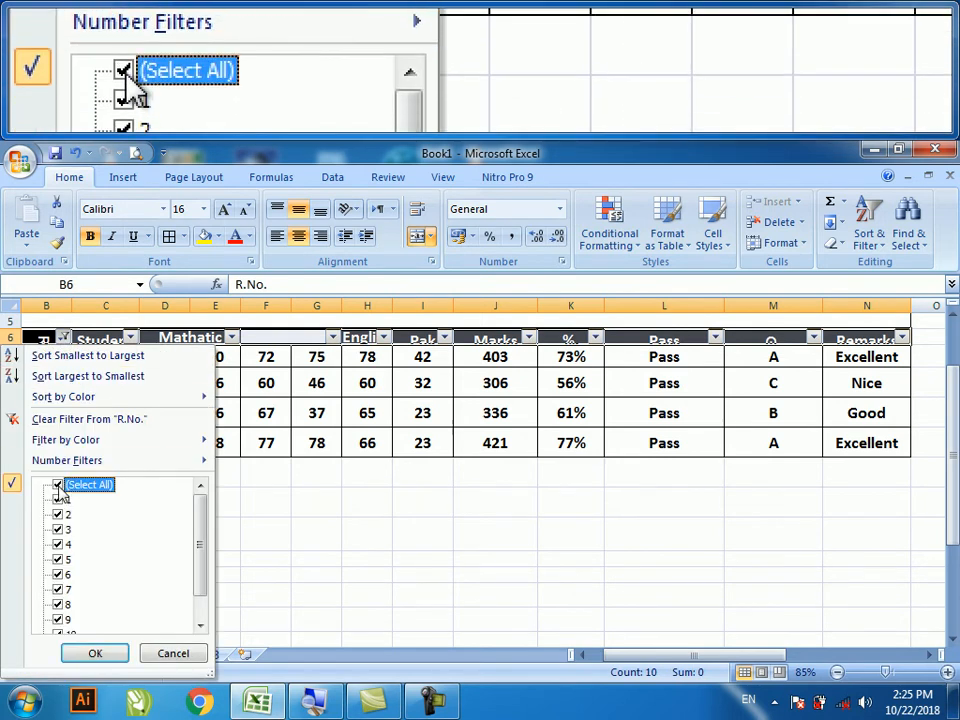
left_click(94, 655)
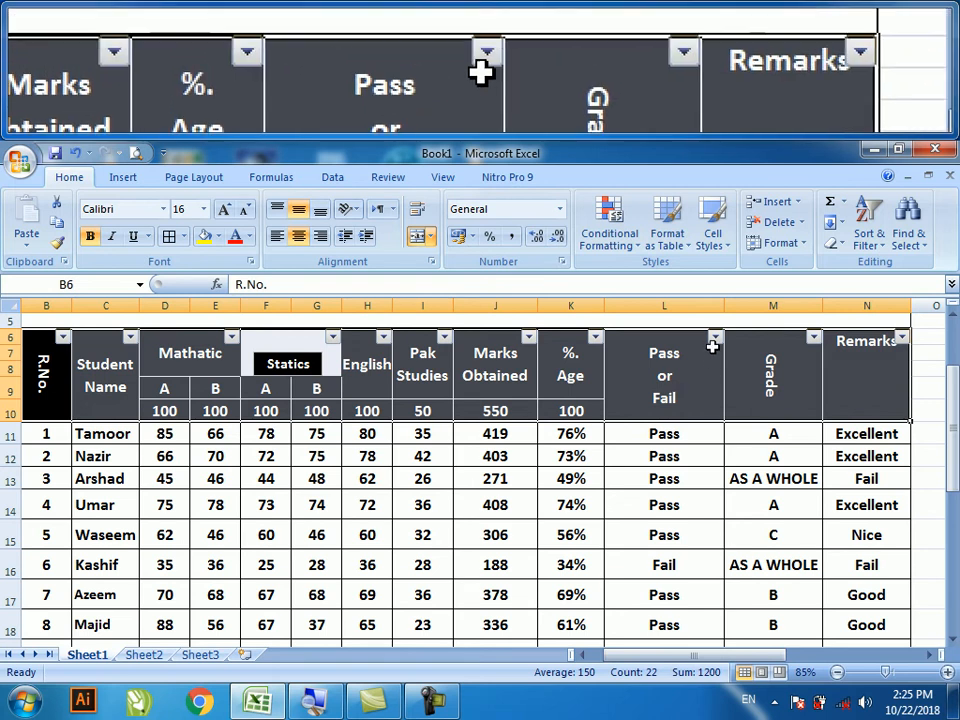
- Filter the Pass or Fail column to Fail only, leaving 1 of 14 records
left_click(716, 471)
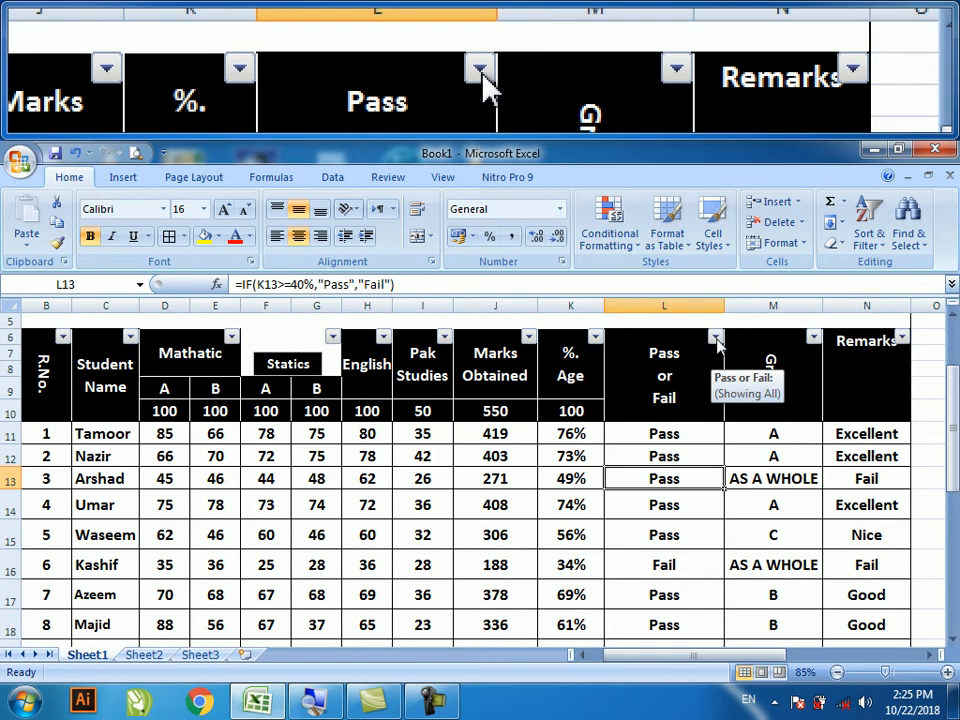
left_click(716, 338)
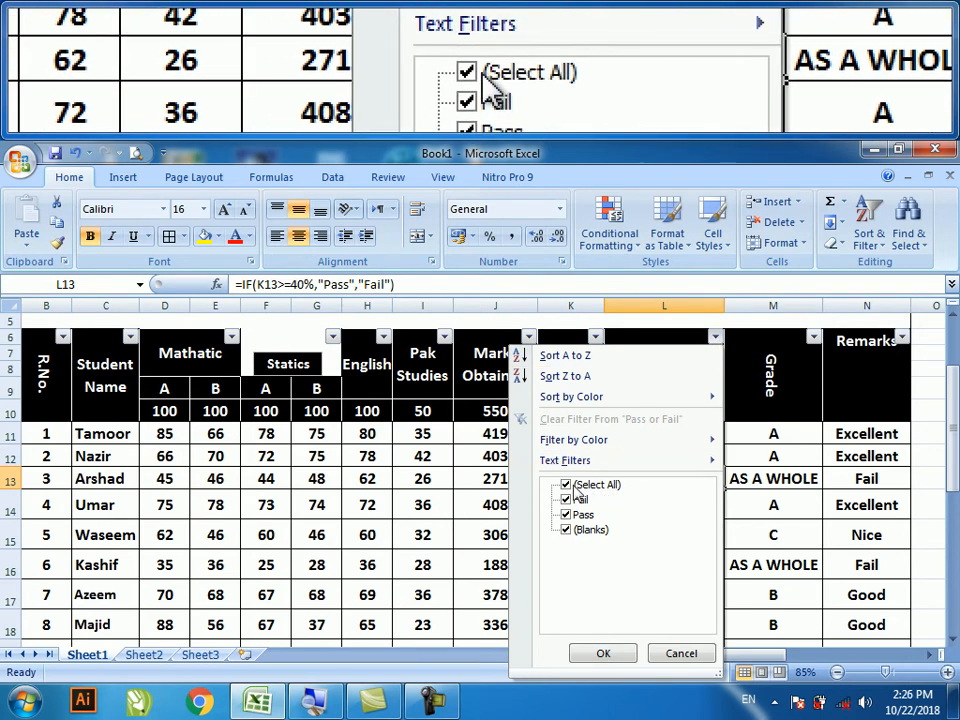
left_click(571, 487)
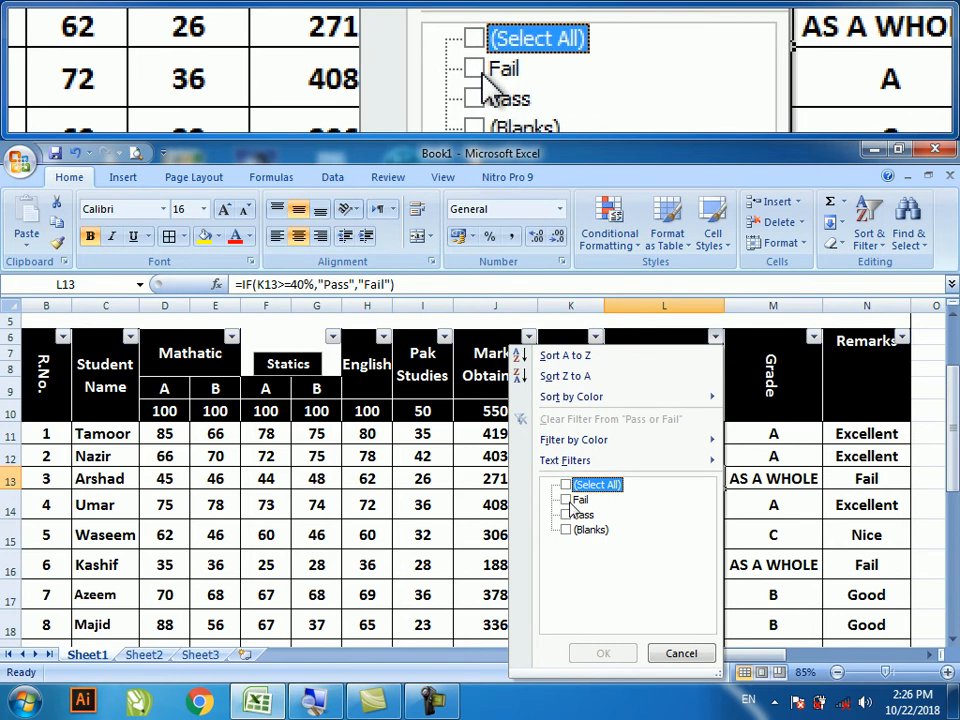
left_click(566, 499)
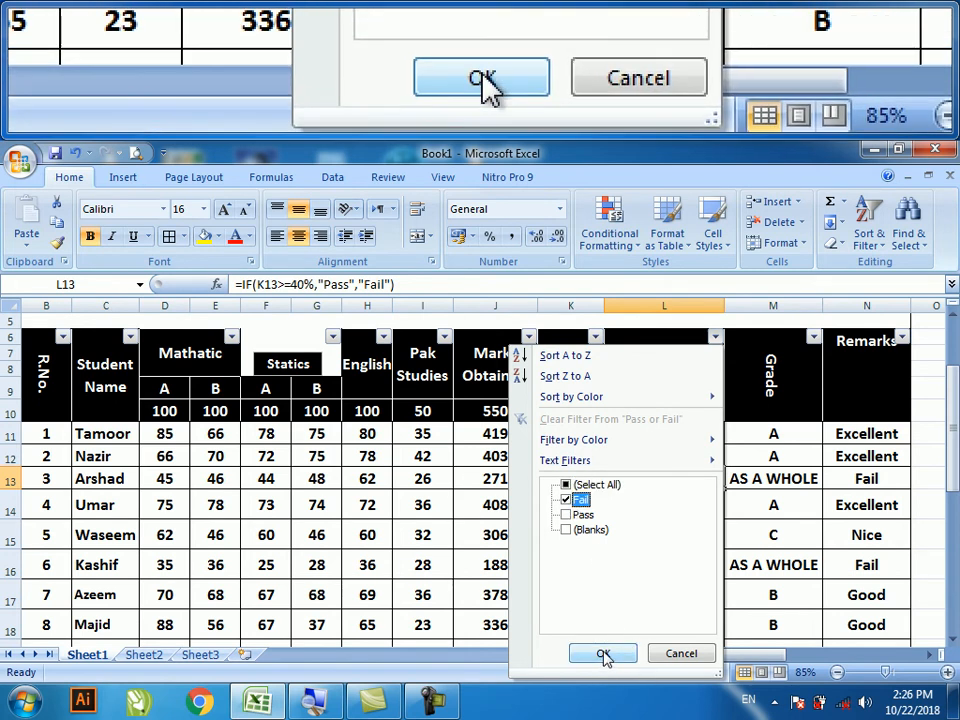
left_click(566, 500)
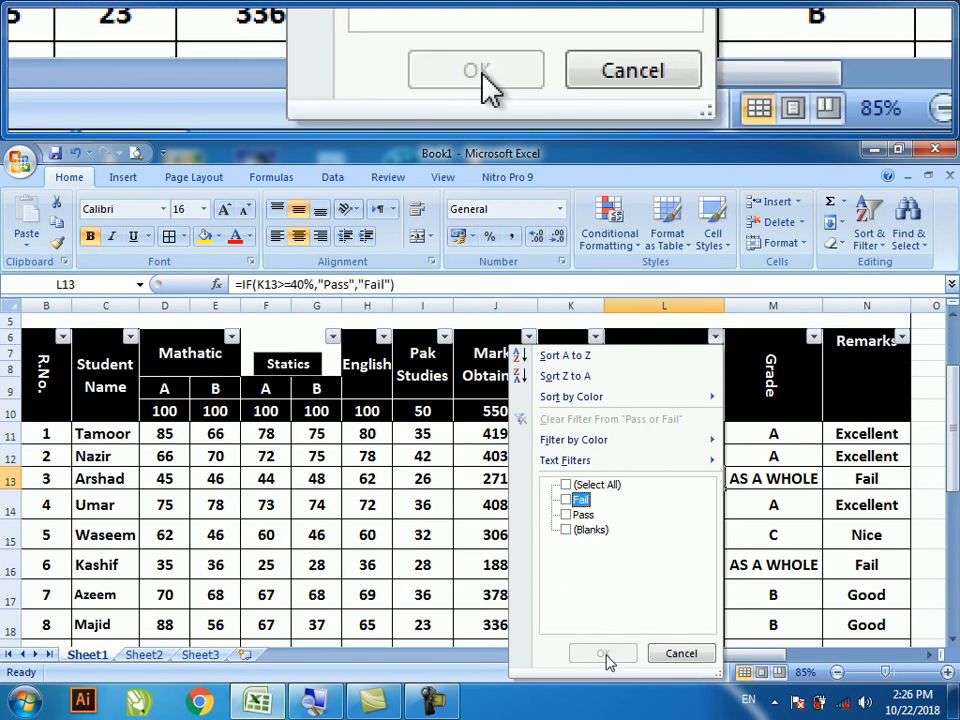
left_click(566, 500)
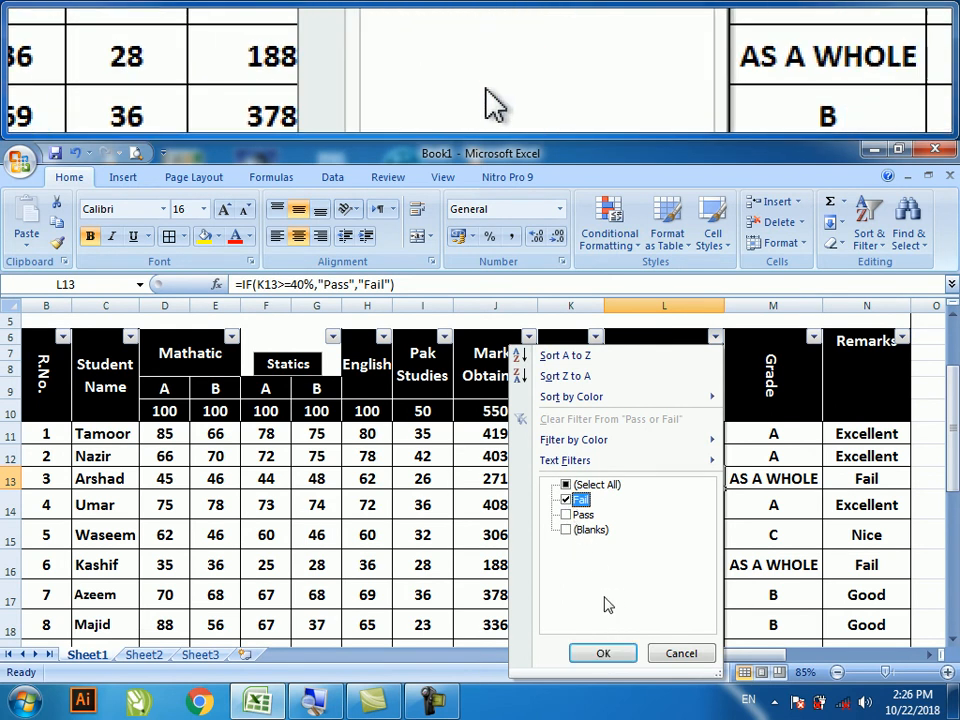
left_click(603, 654)
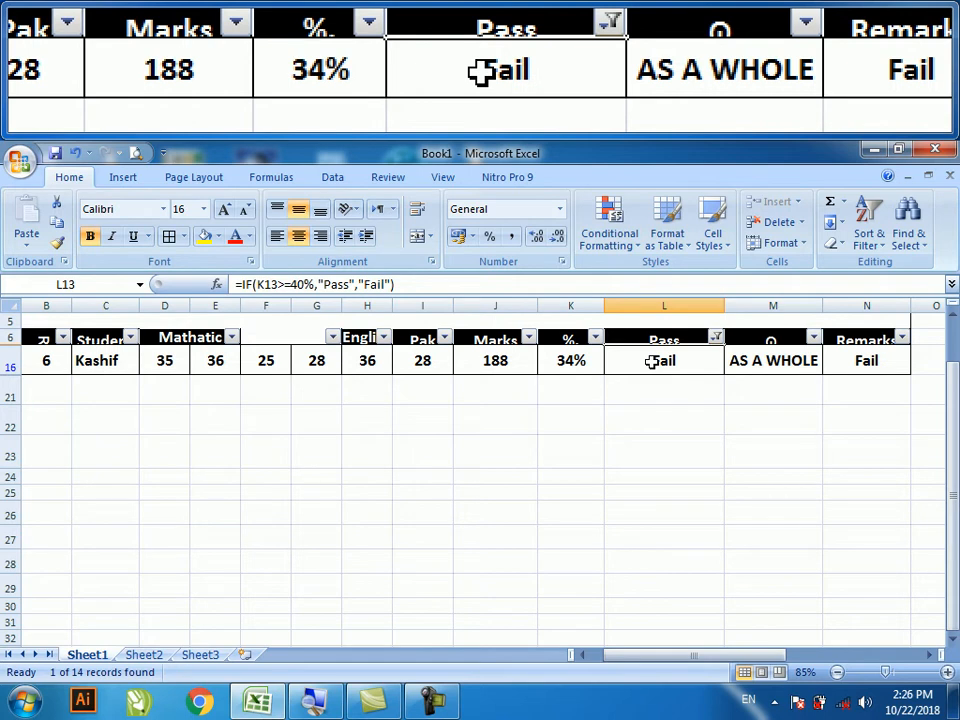
- Filter the Pass or Fail column to show only passing students
left_click(716, 338)
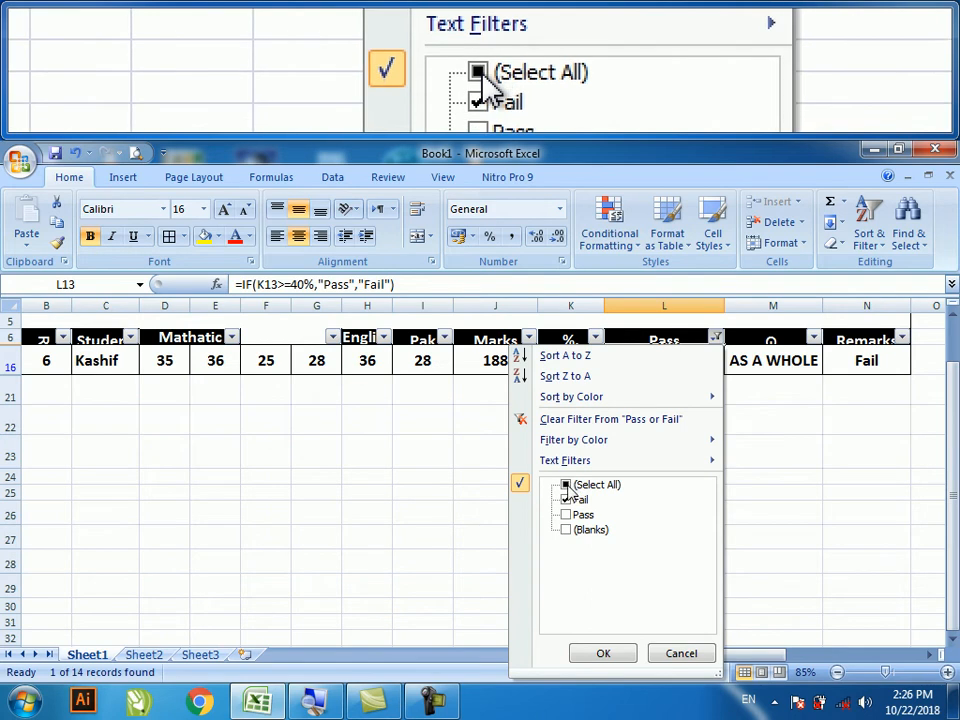
left_click(566, 486)
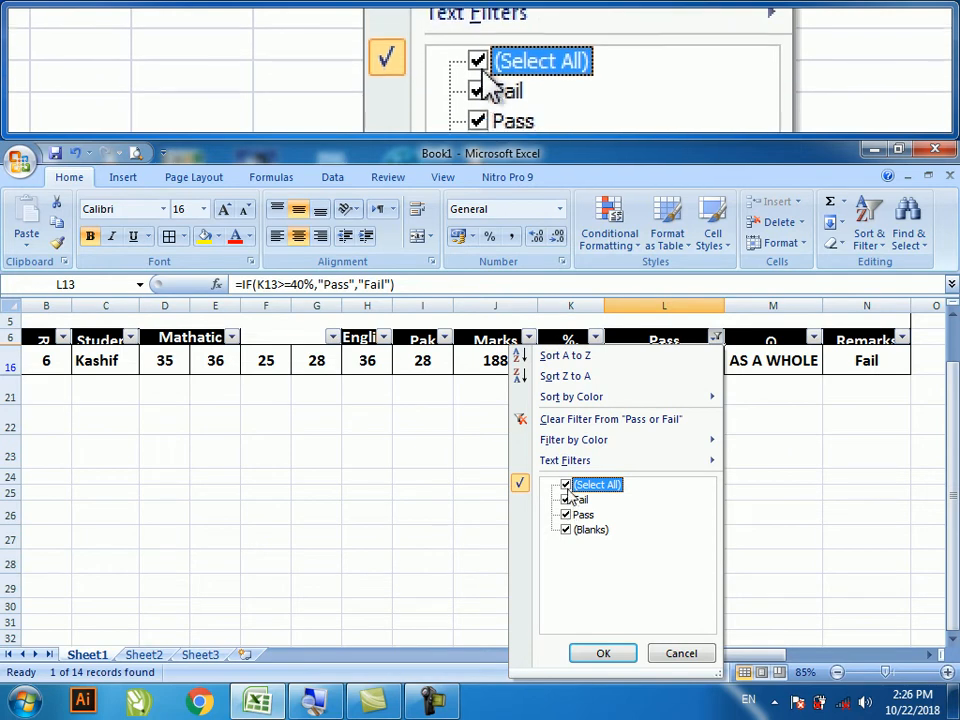
left_click(566, 487)
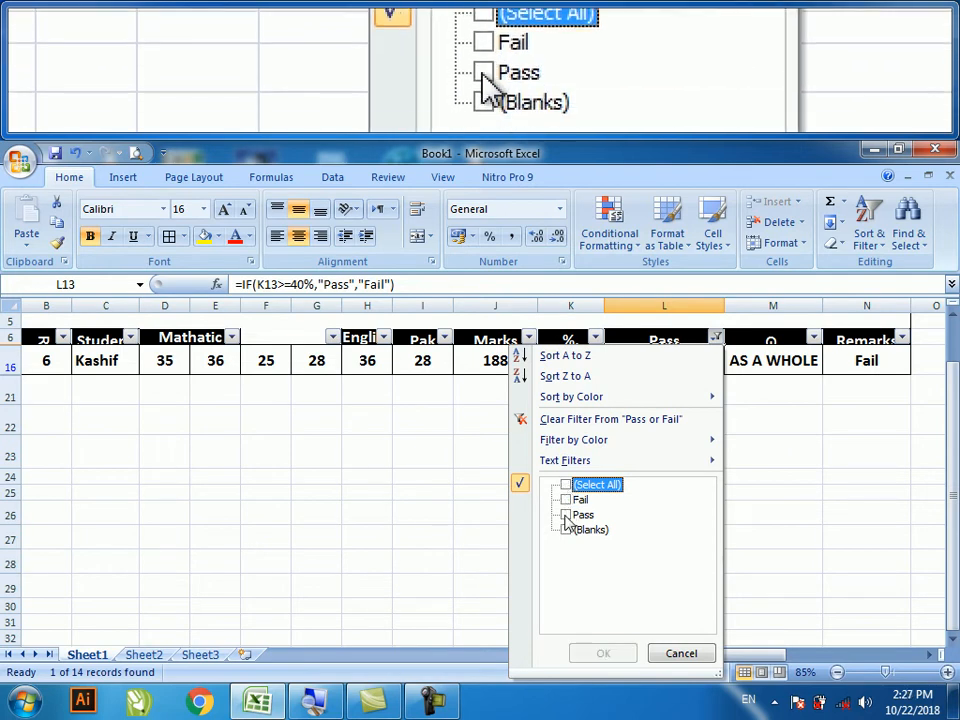
left_click(566, 516)
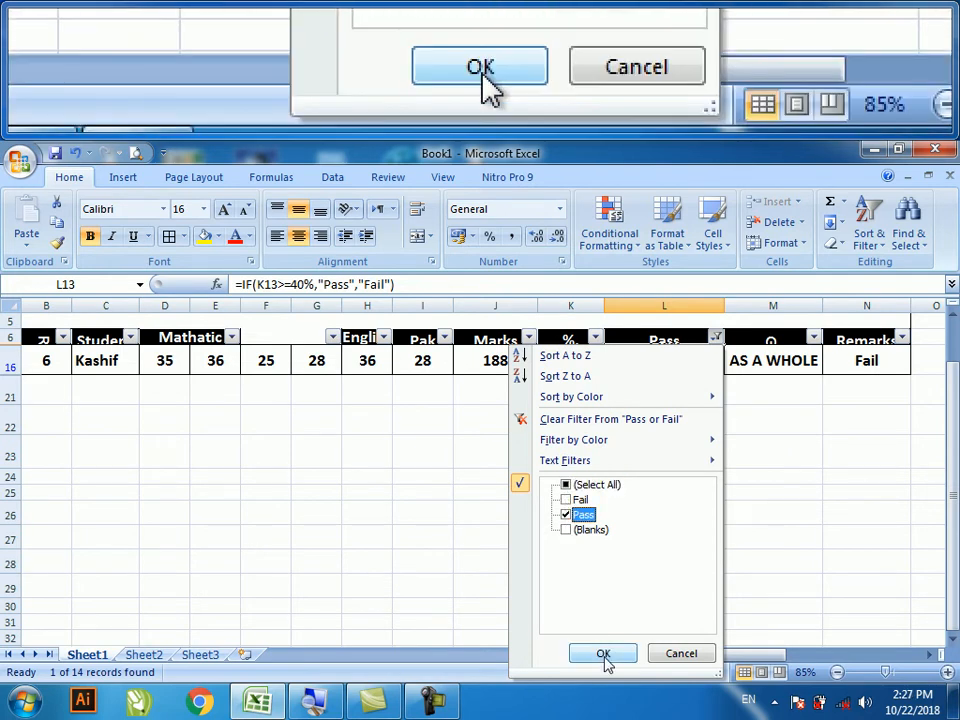
left_click(604, 655)
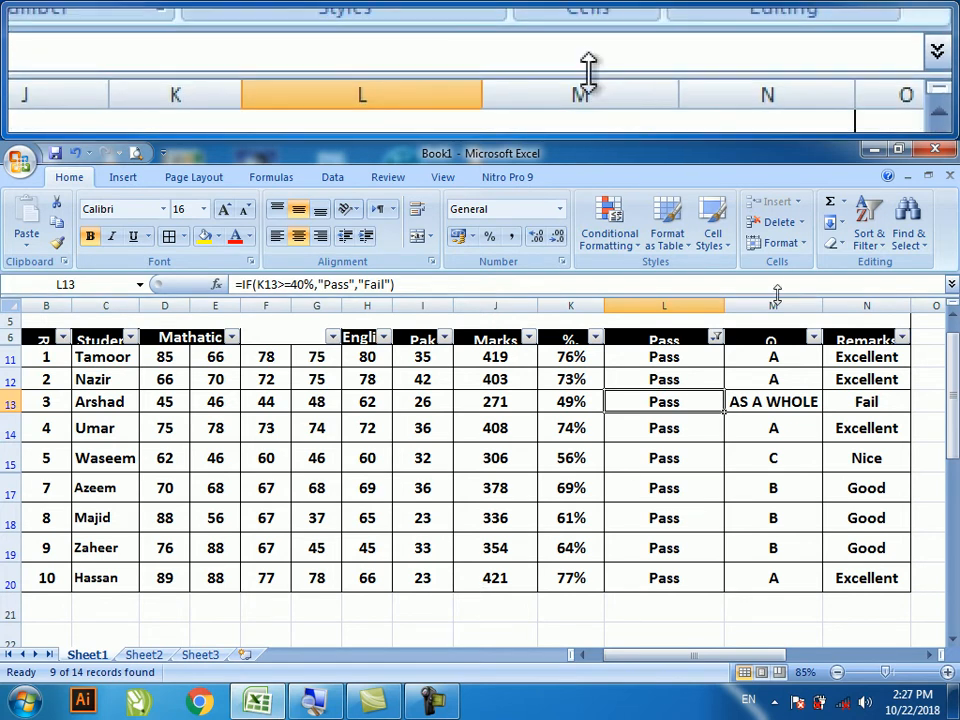
- Select all Pass or Fail values so every student row reappears
left_click(716, 337)
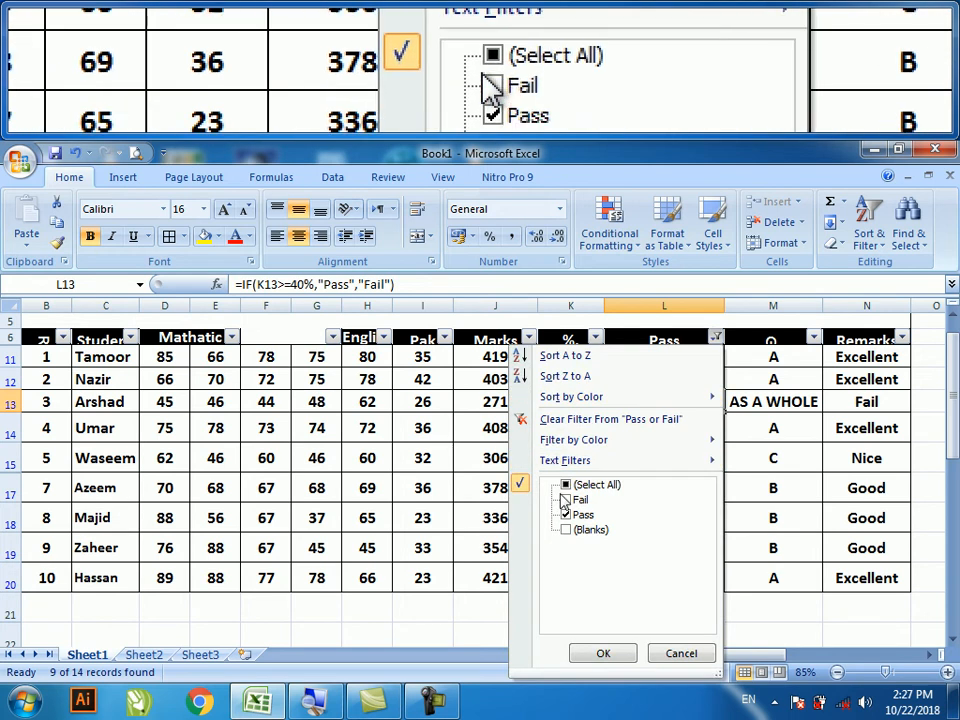
left_click(565, 486)
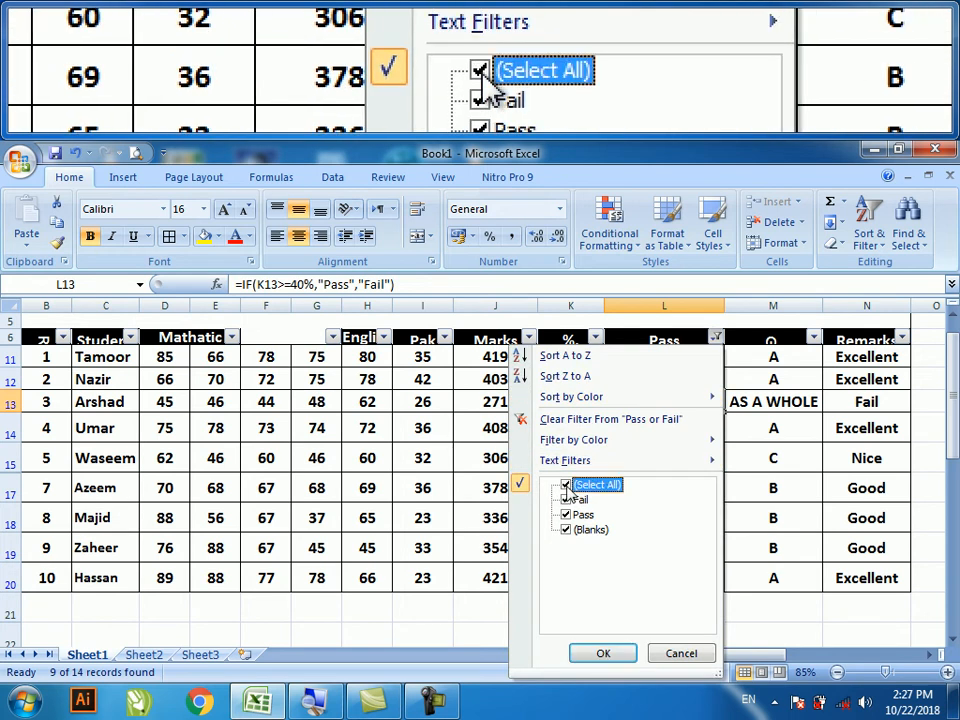
left_click(605, 653)
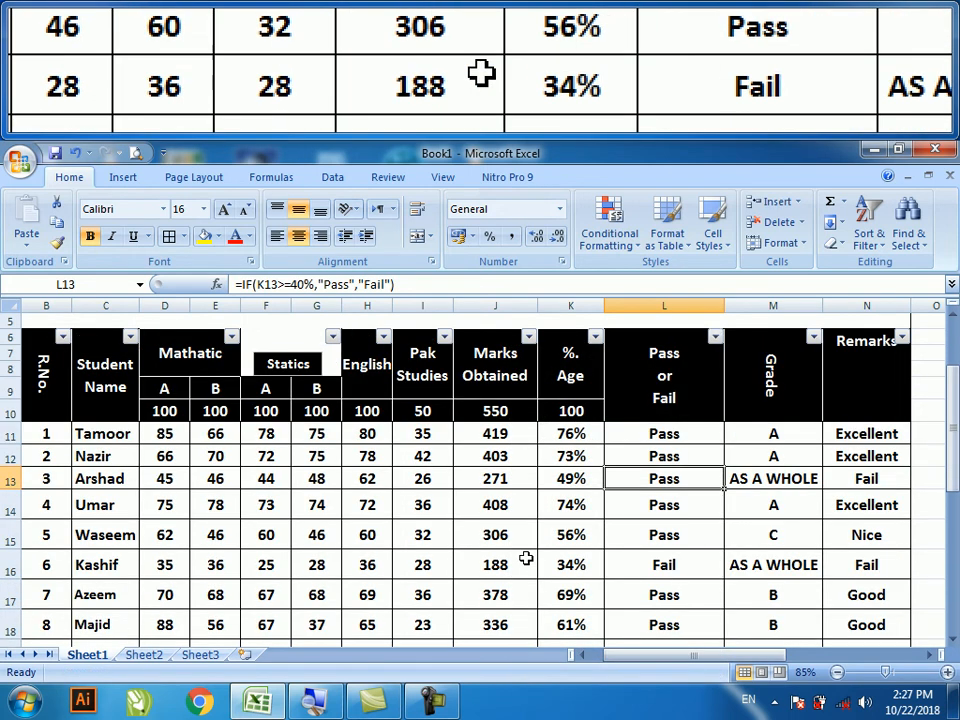
- Turn off AutoFilter on header rows B6:N10 via Sort & Filter > Filter
left_click_drag(66, 363, 848, 343)
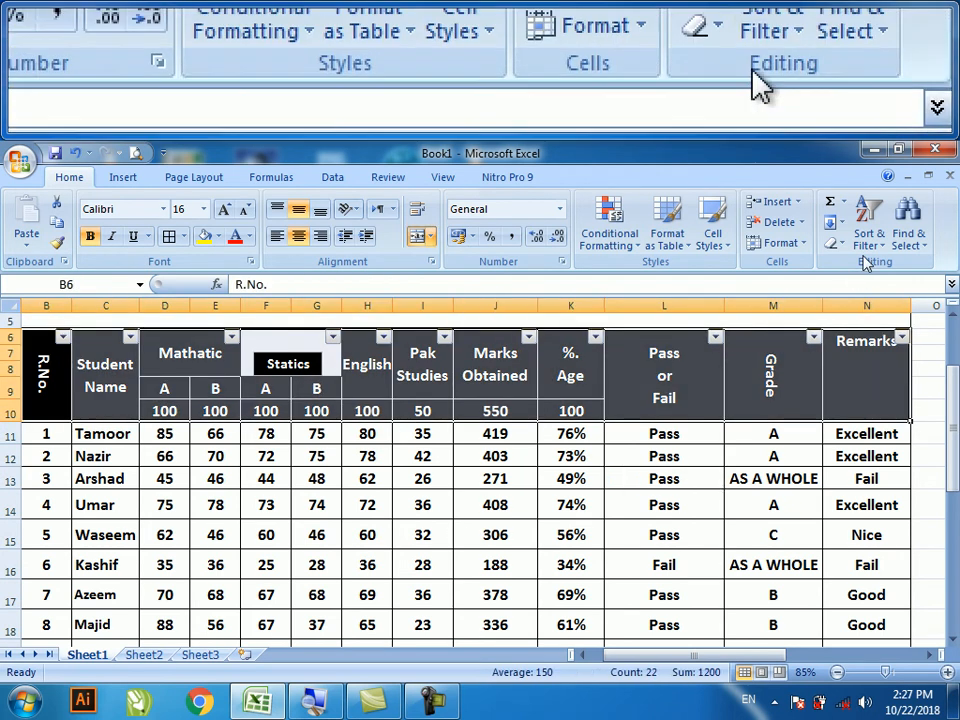
left_click(872, 240)
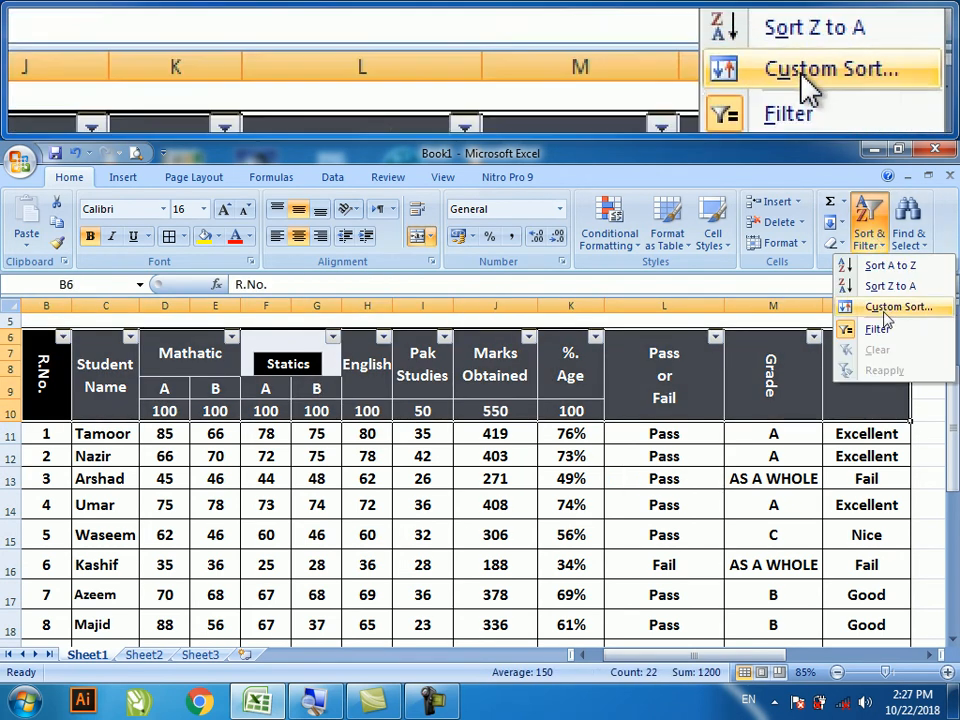
left_click(897, 333)
left_click(571, 535)
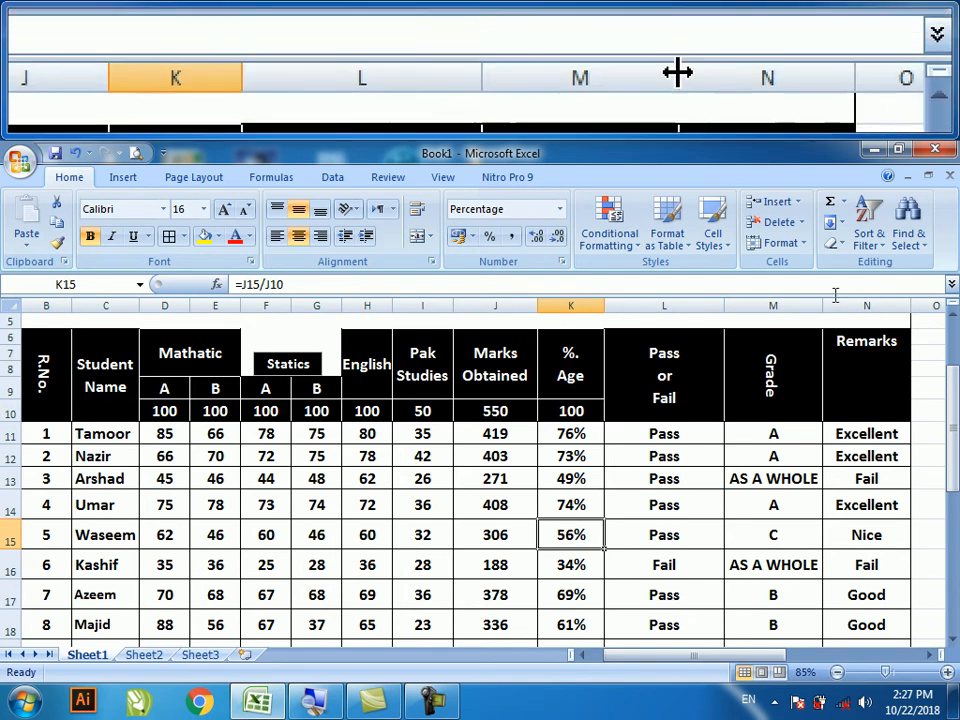
left_click(908, 238)
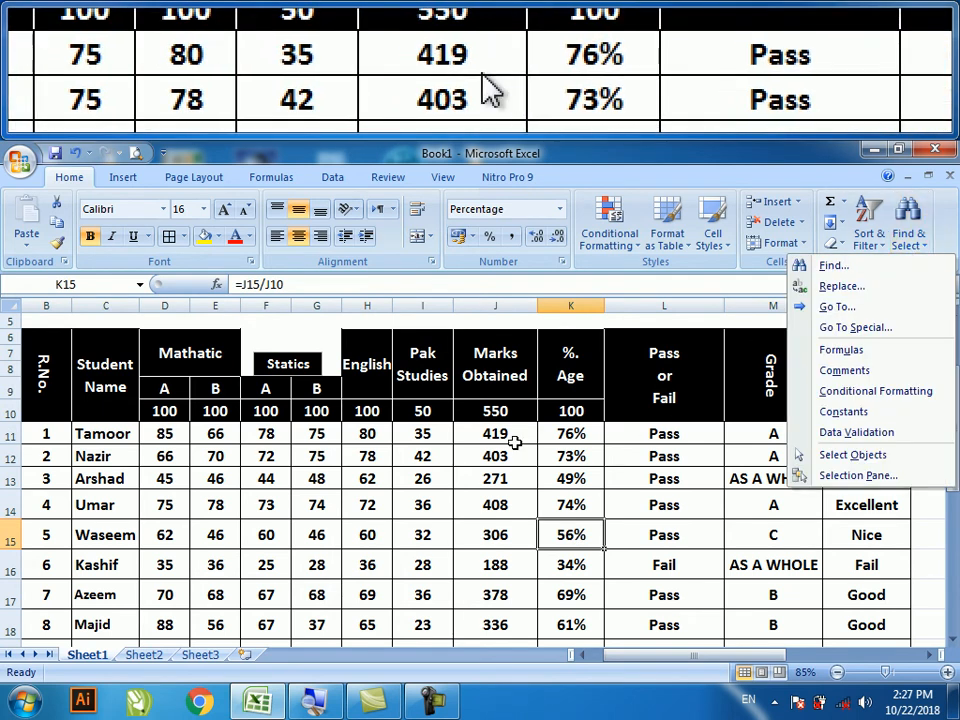
scroll(490, 596, "down", 5)
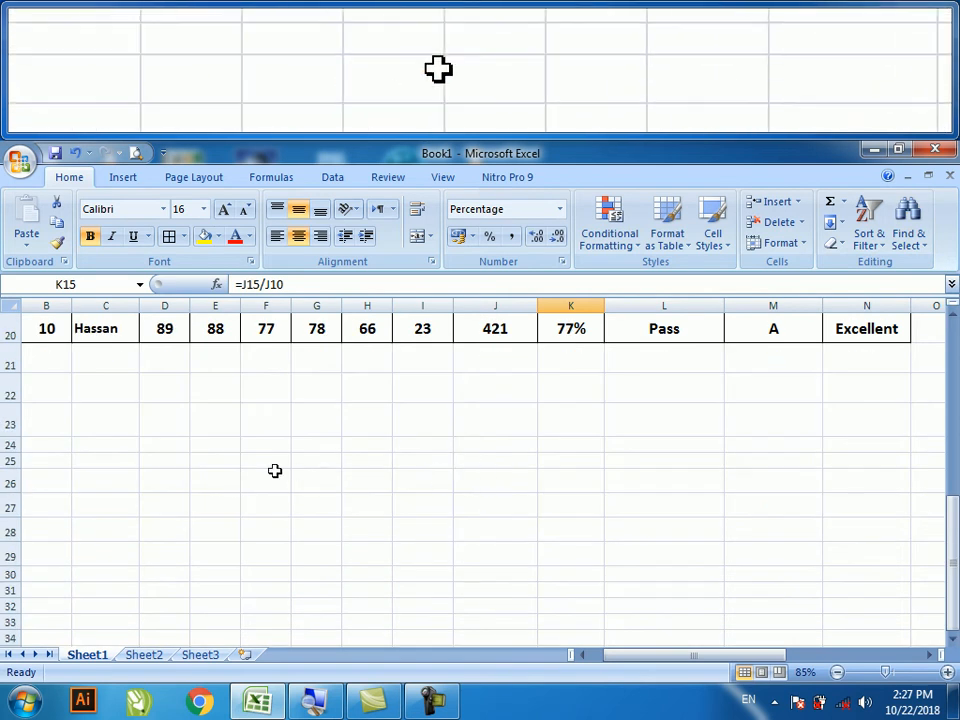
- Format cells E22:E23 as bold 28 pt text
left_click(212, 407)
left_click_drag(212, 386, 221, 407)
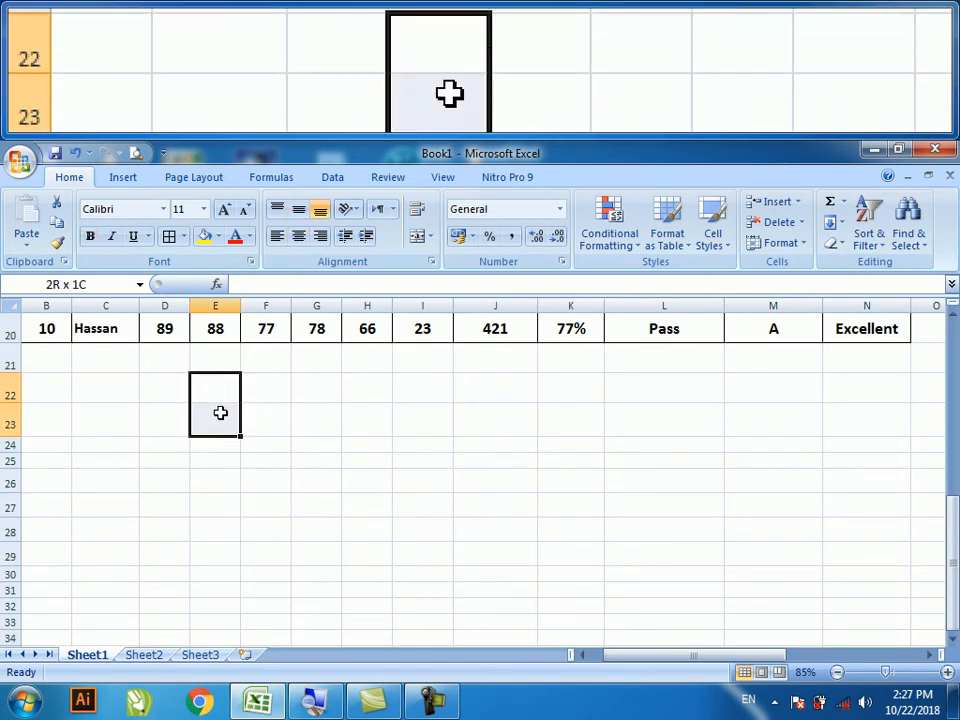
left_click(223, 210)
left_click(223, 210)
left_click(223, 210)
left_click(223, 210)
left_click(223, 210)
left_click(223, 210)
left_click(223, 210)
left_click(223, 210)
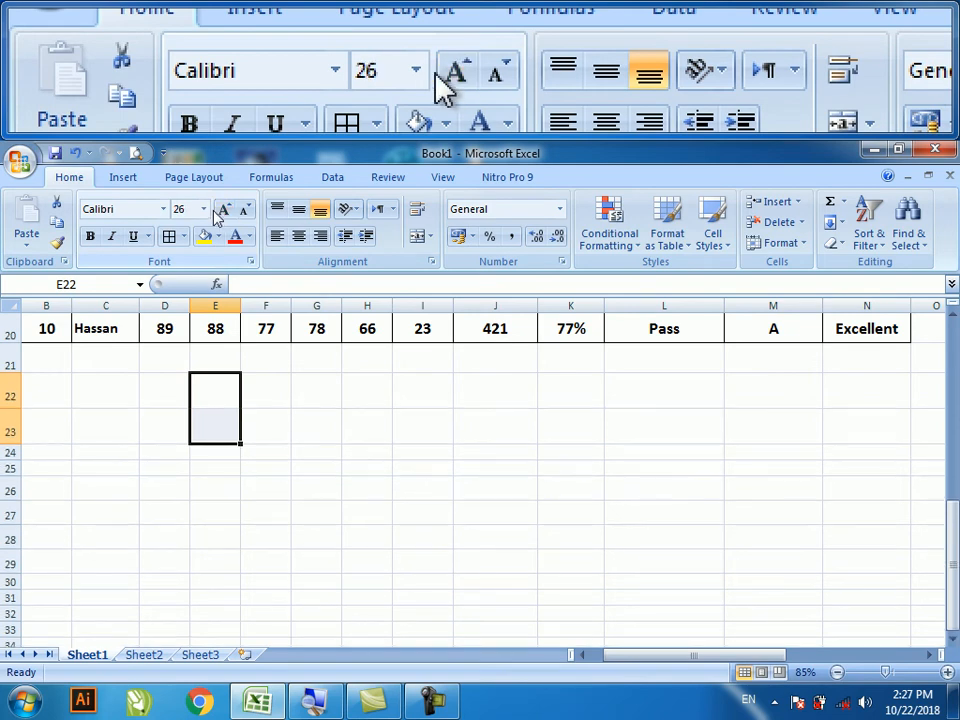
left_click(224, 210)
left_click(89, 236)
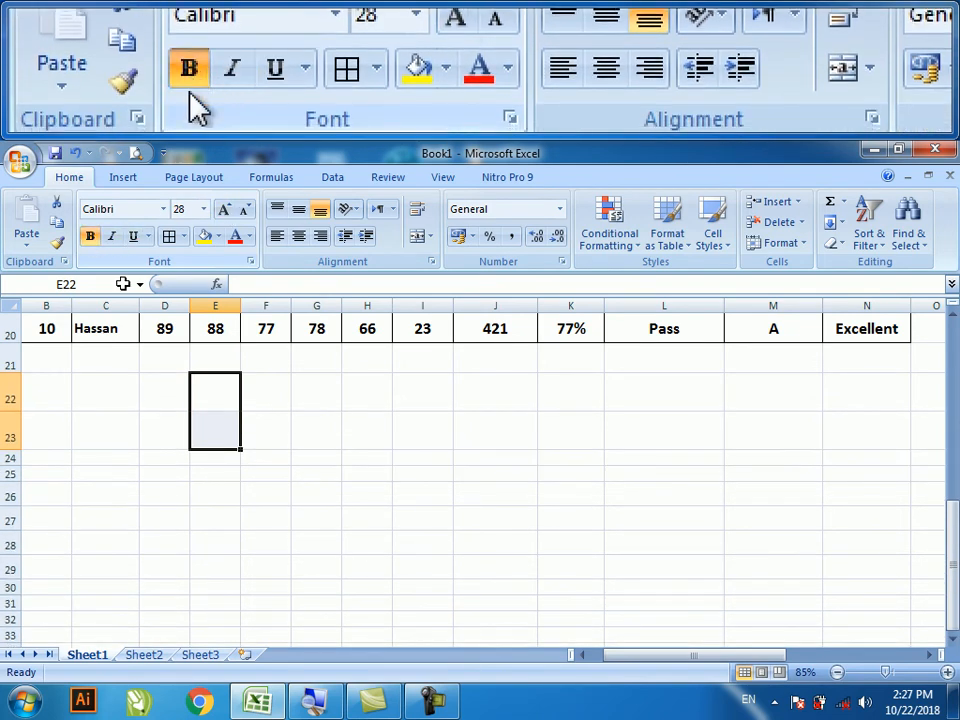
- Type the note 'auto sum _____ Alt + =' in cell E22
left_click(214, 402)
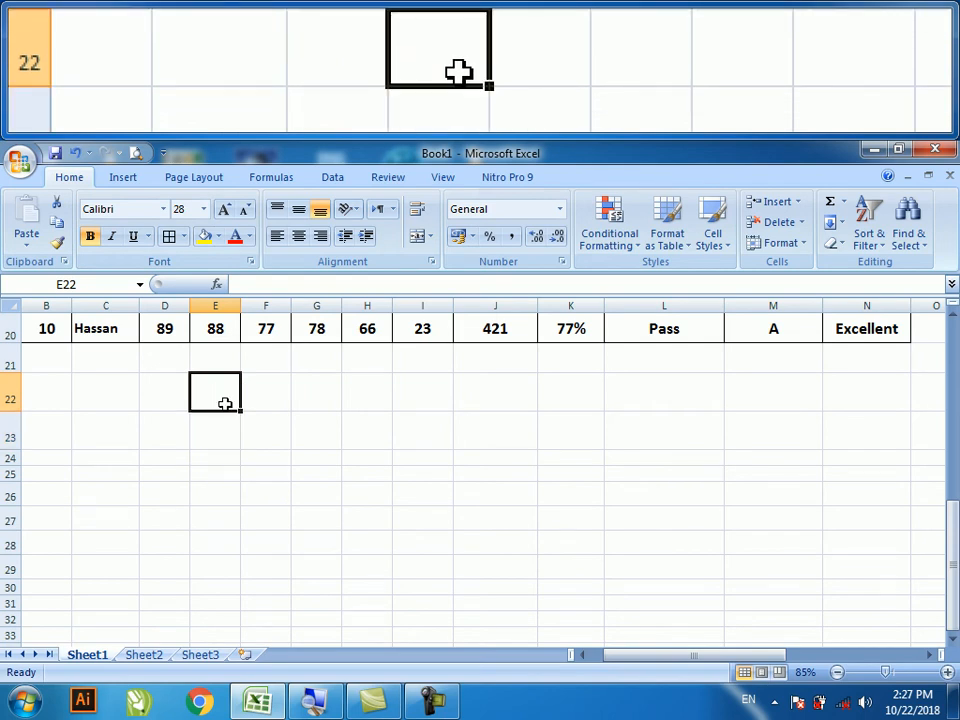
type("auto")
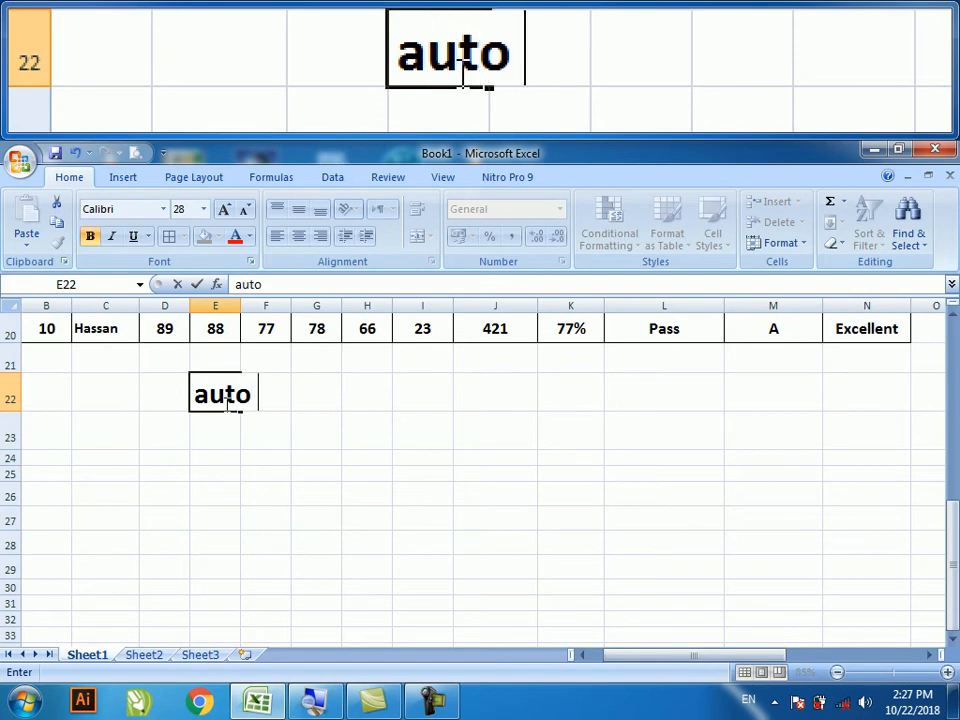
type(" sum _")
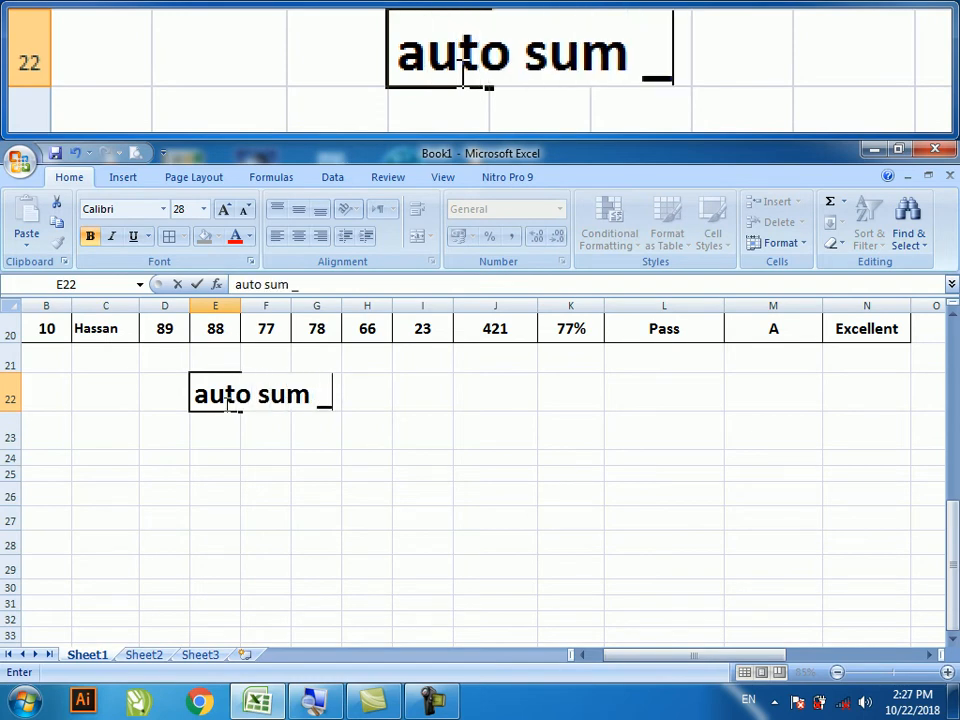
type("____ Ct")
key("BackSpace")
key("BackSpace")
type("Alt + ")
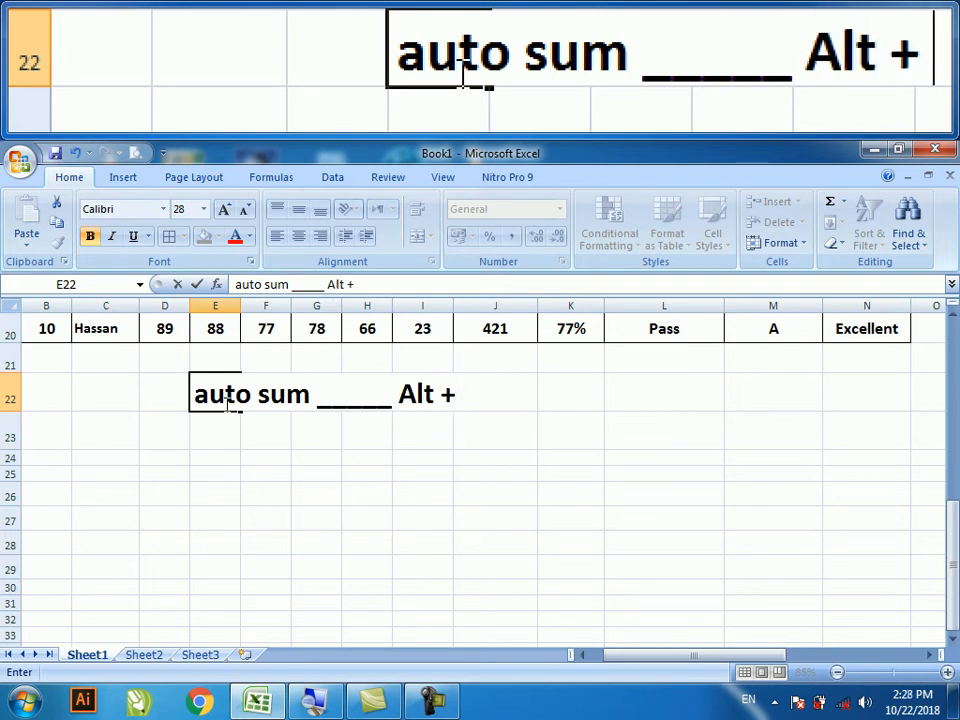
type("=")
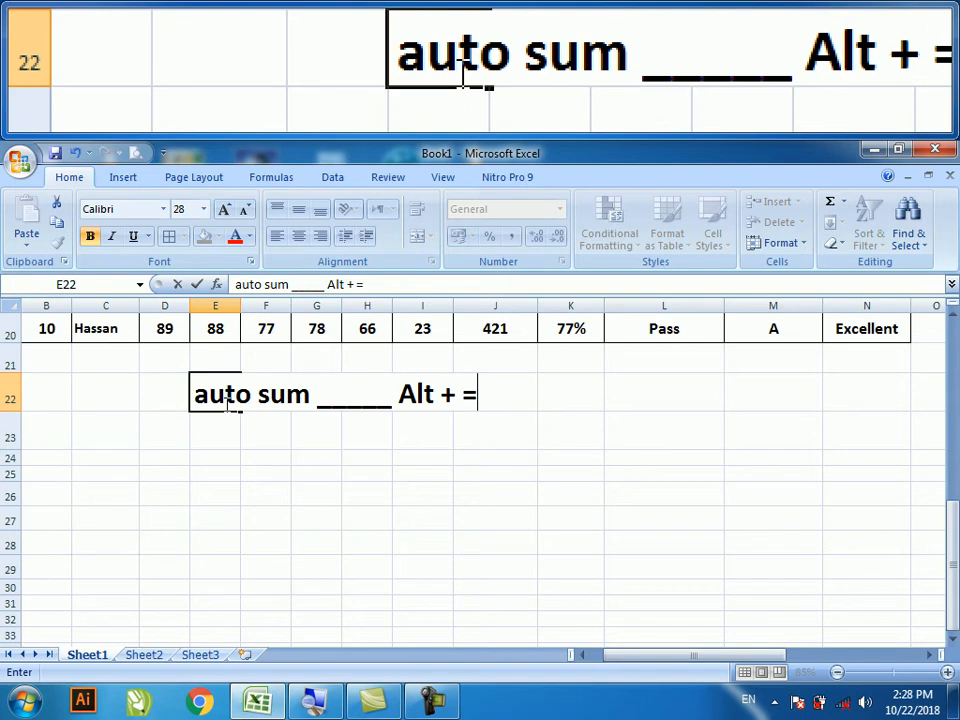
- Enter the note 'Filter _____ Ctrl + Shift + L' in cell E23
left_click(215, 430)
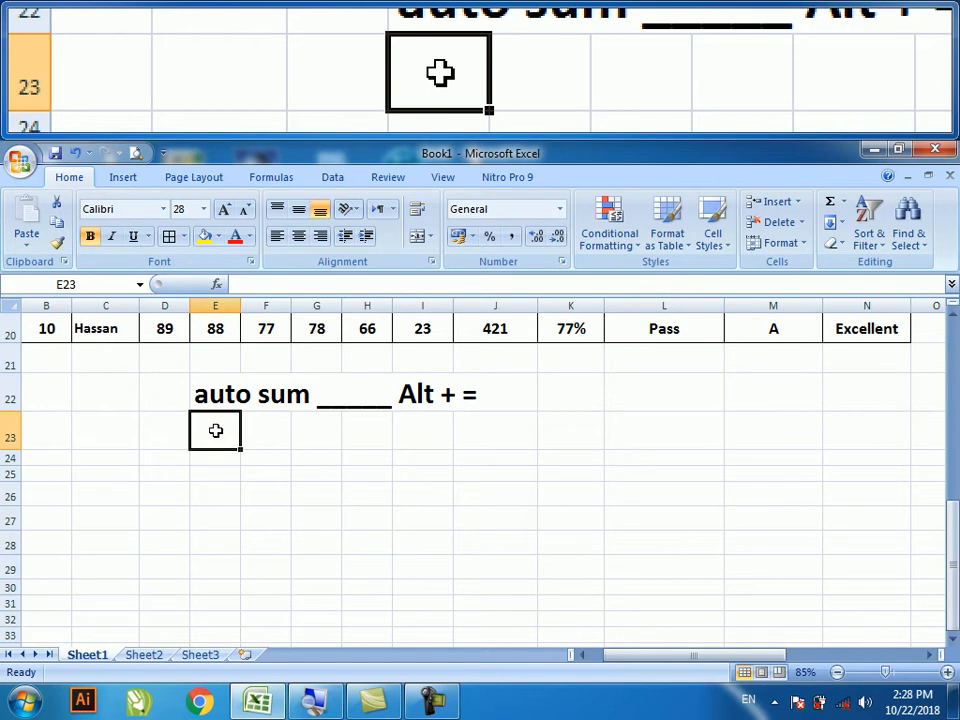
type("Filter _____ Ctrl + Shift +")
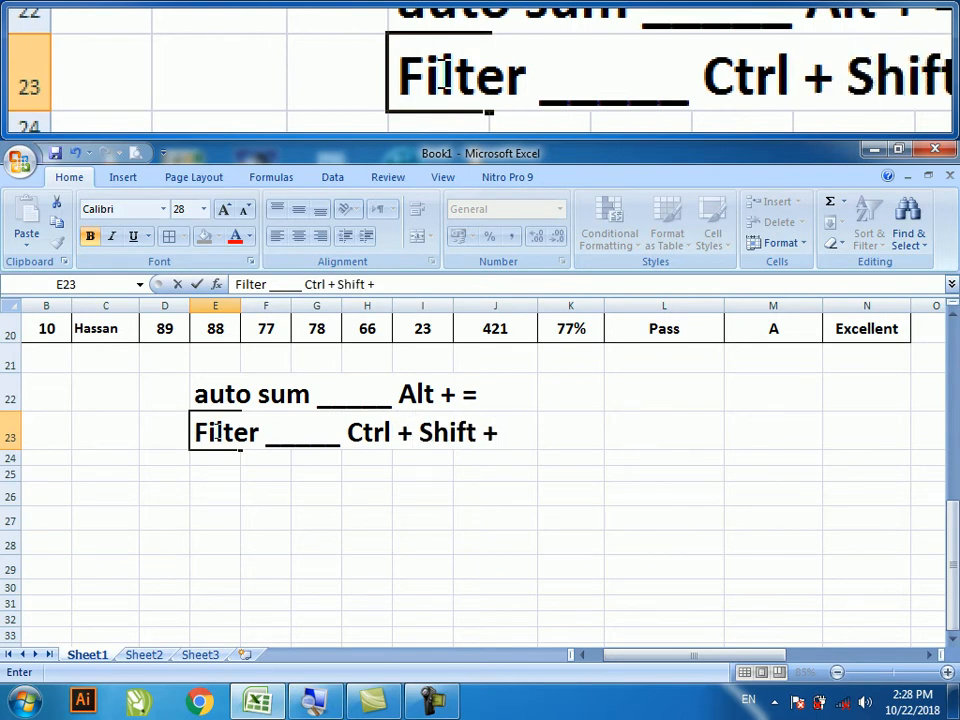
type(" L")
left_click(222, 463)
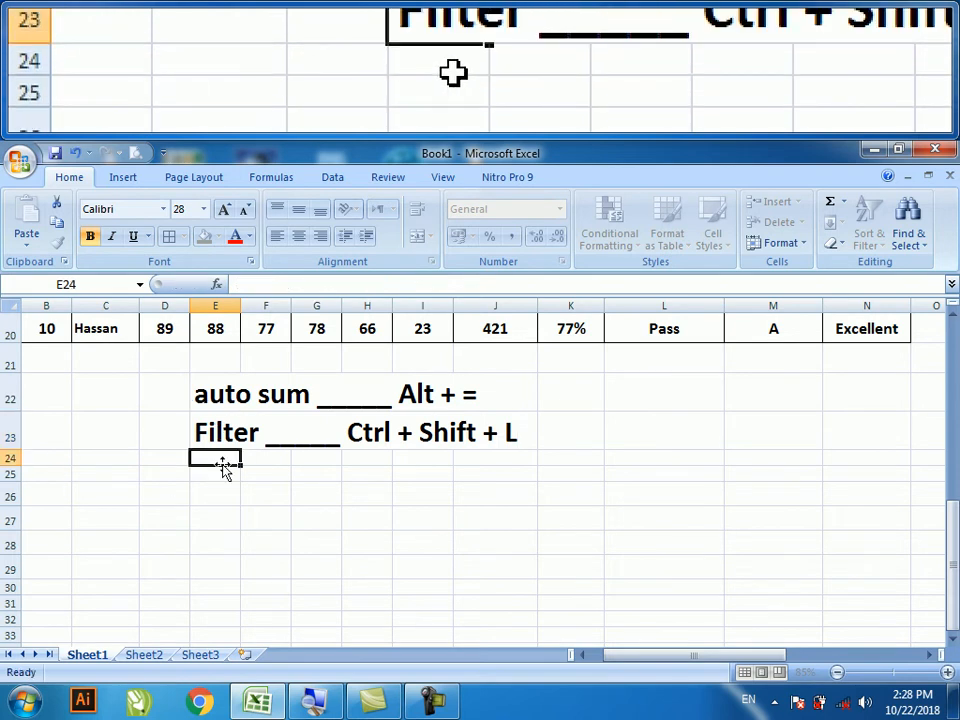
- Format cells E24:E25 as bold 26 pt text
left_click_drag(208, 456, 204, 472)
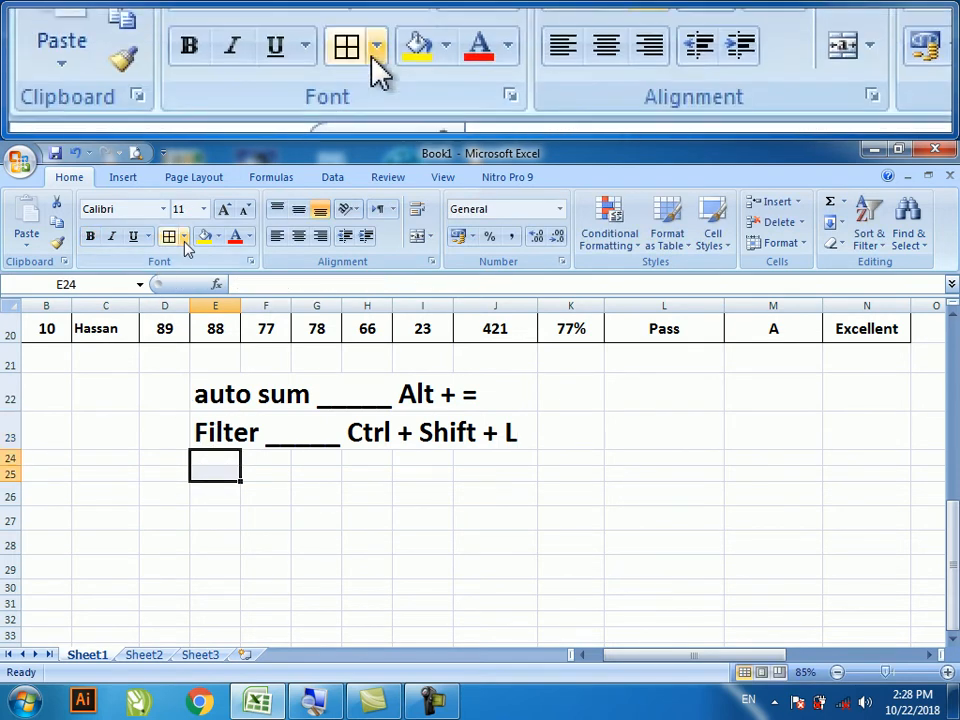
left_click(224, 209)
left_click(224, 209)
left_click(224, 209)
left_click(224, 209)
left_click(224, 209)
left_click(224, 209)
left_click(224, 209)
left_click(224, 209)
left_click(90, 236)
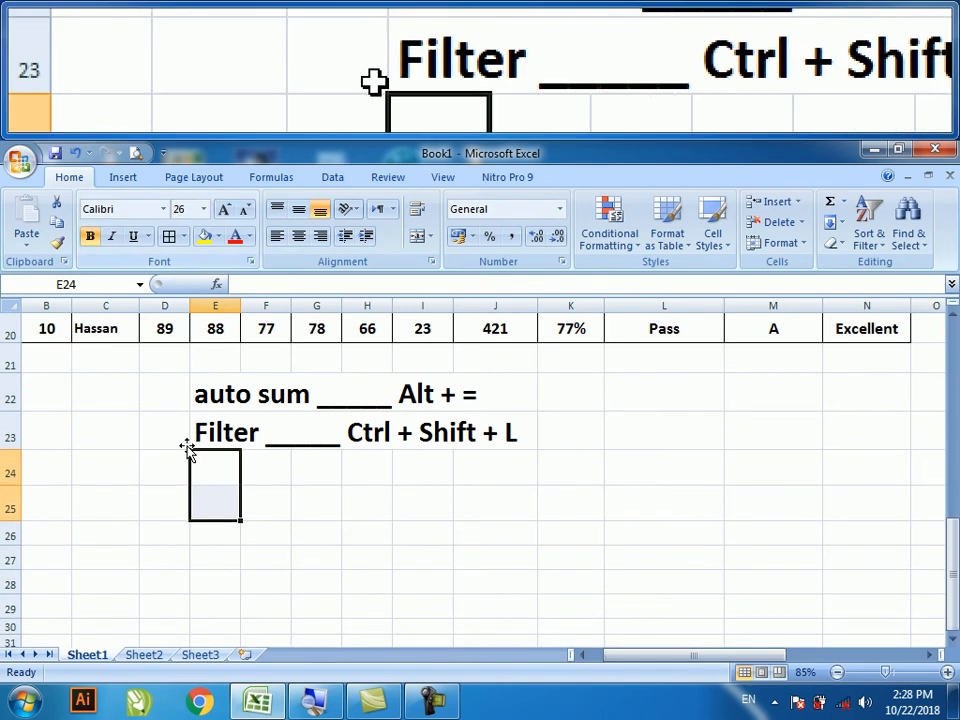
left_click(221, 464)
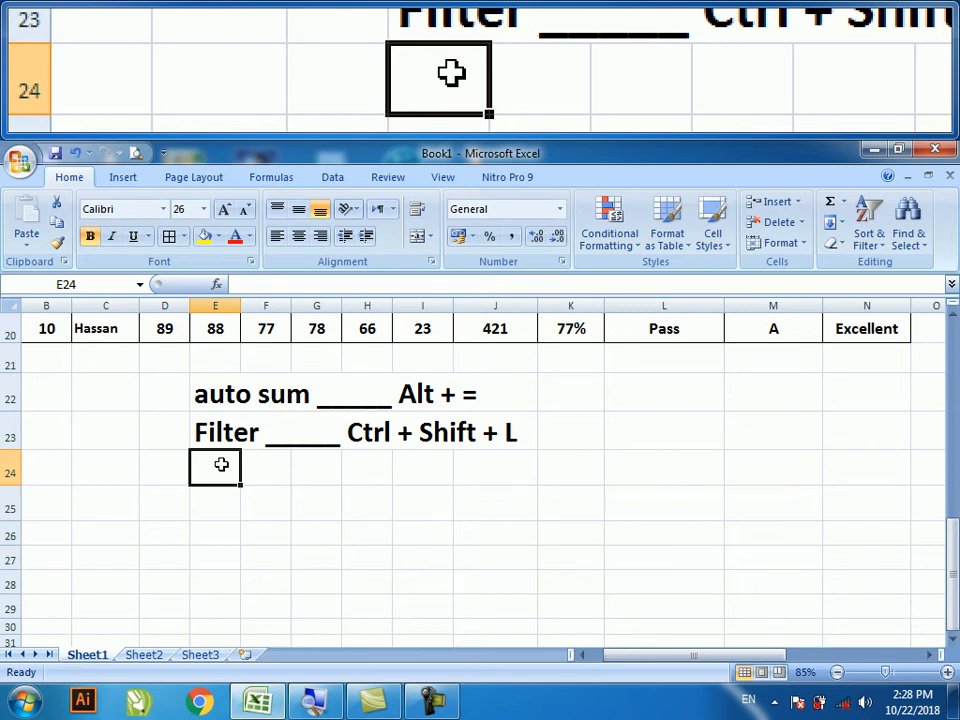
- Enter the notes 'Find ________ Ctrl + F' and 'Replace _______ Ctrl + H' in E24 and E25
type("Find ________")
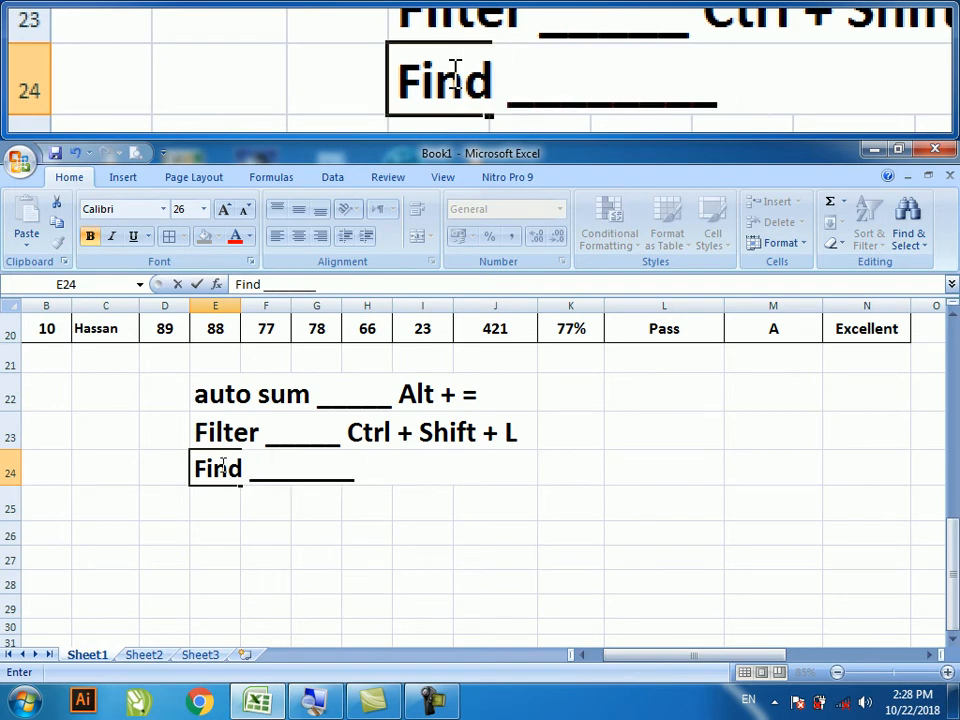
type(" Ctrl +")
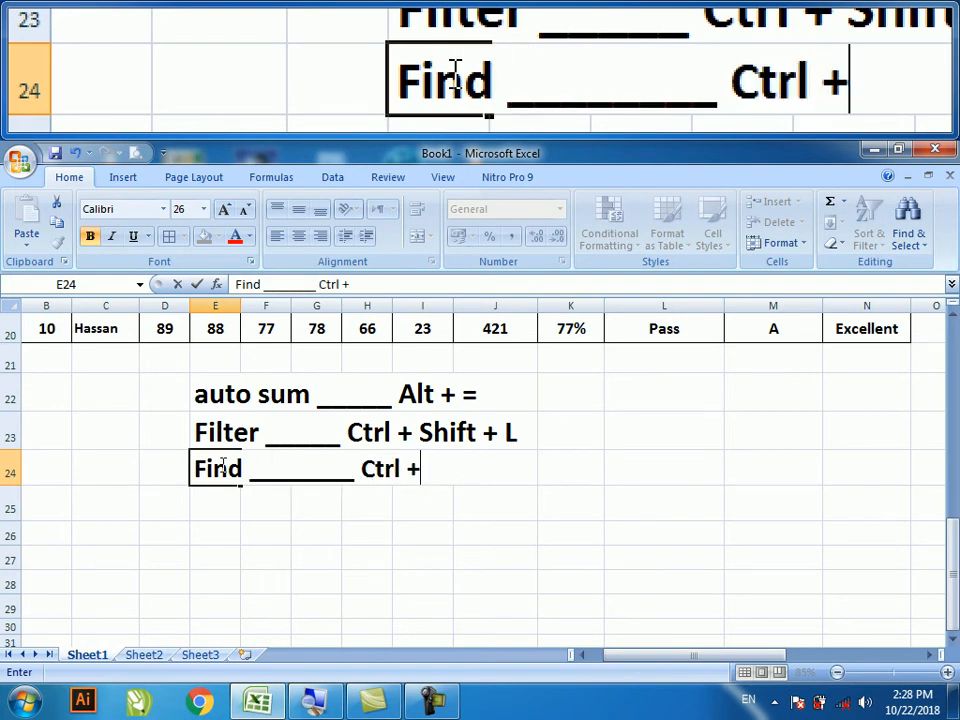
type(" F")
key("Return")
type("Replace")
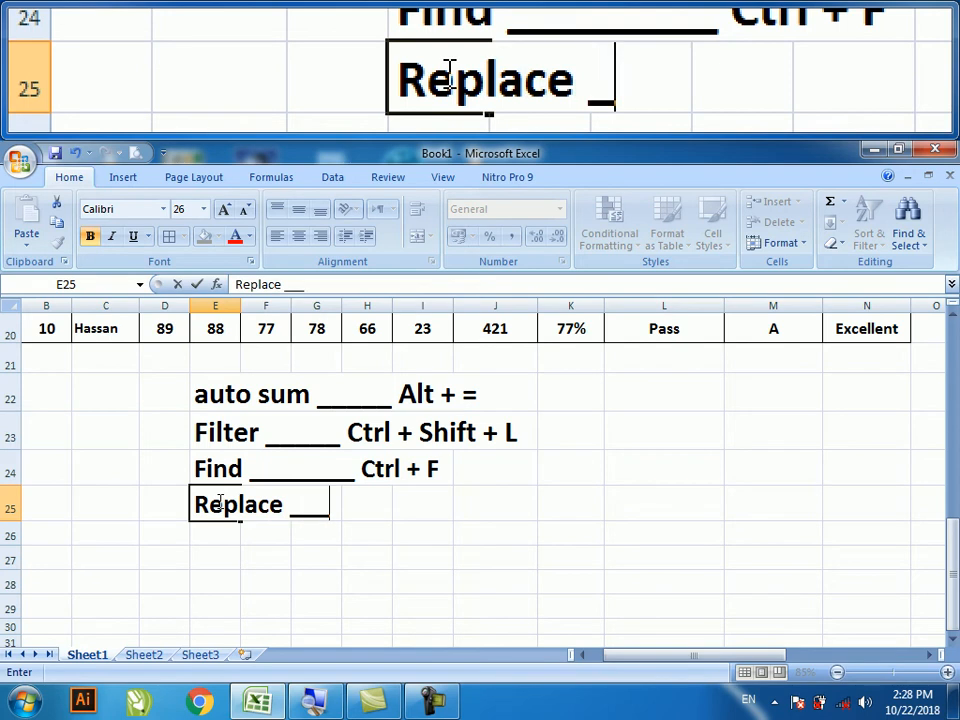
type("_______ Ctrl + H")
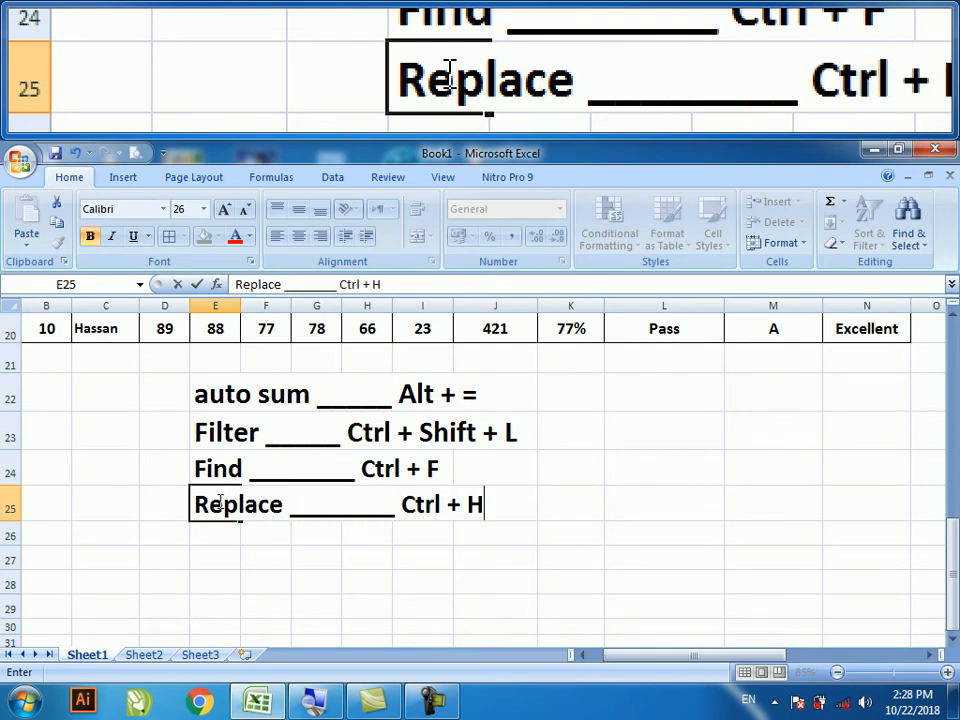
left_click(231, 558)
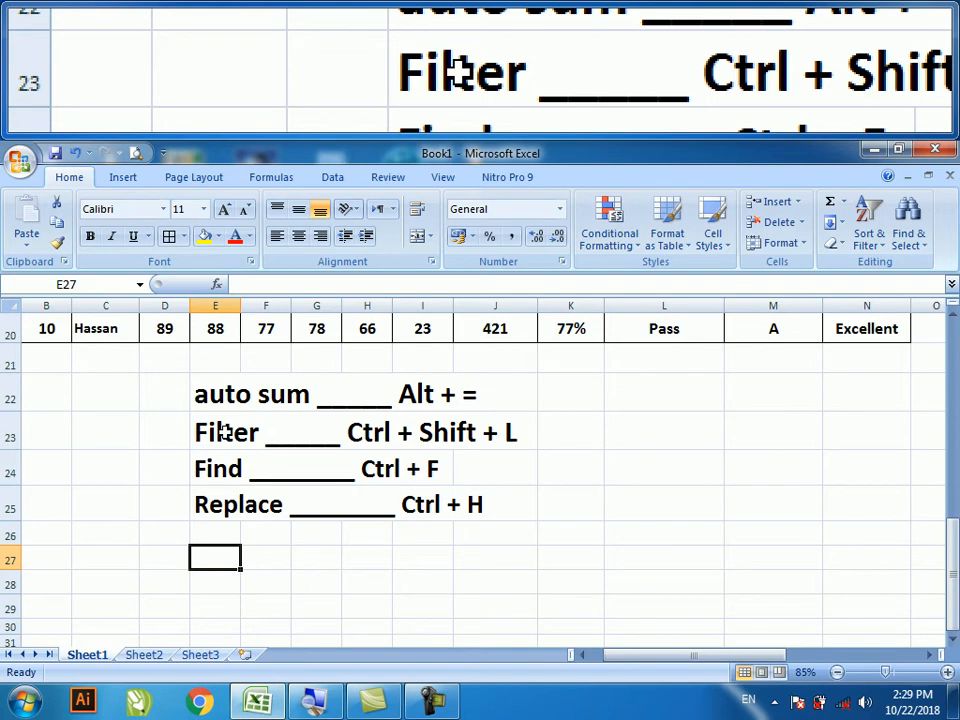
- Delete the four shortcut notes in E22:J25 and open the Office menu
left_click_drag(204, 396, 470, 505)
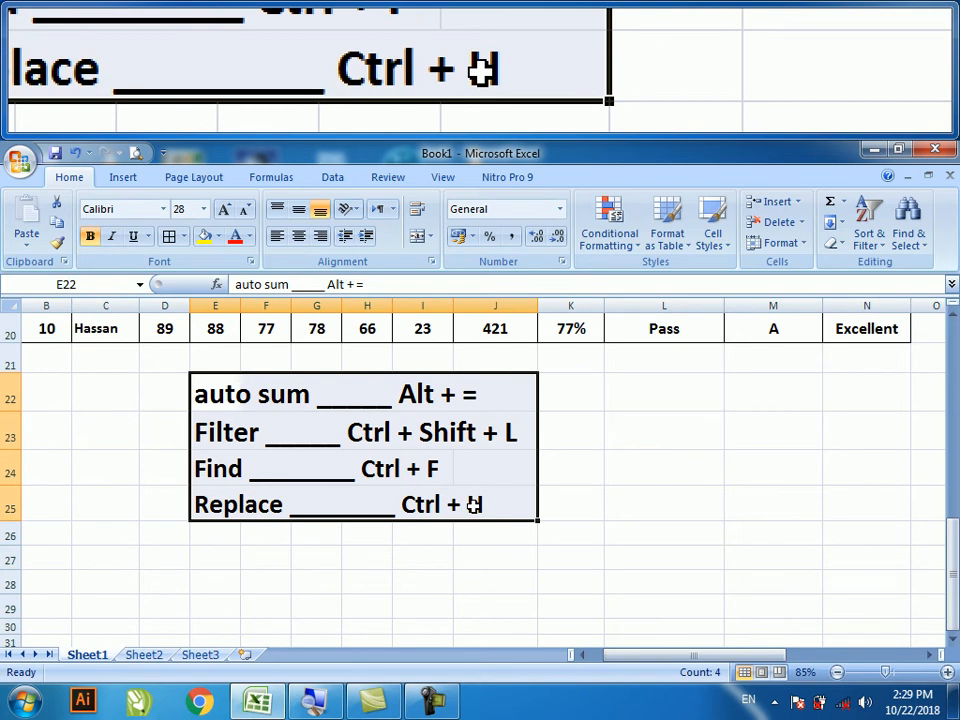
key("Delete")
scroll(470, 500, "up", 5)
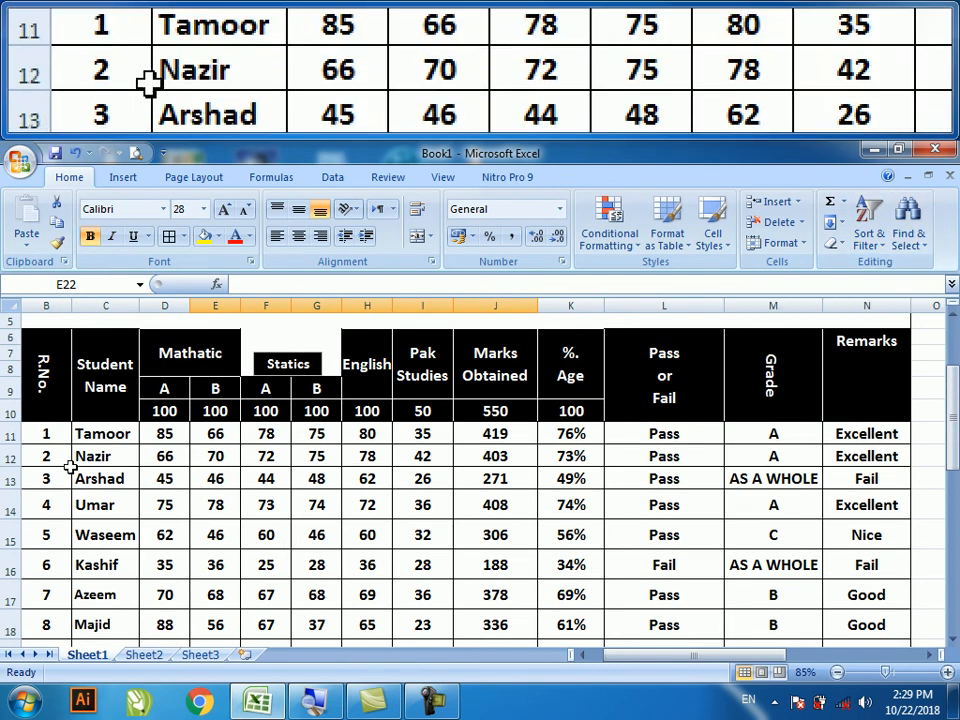
left_click(19, 158)
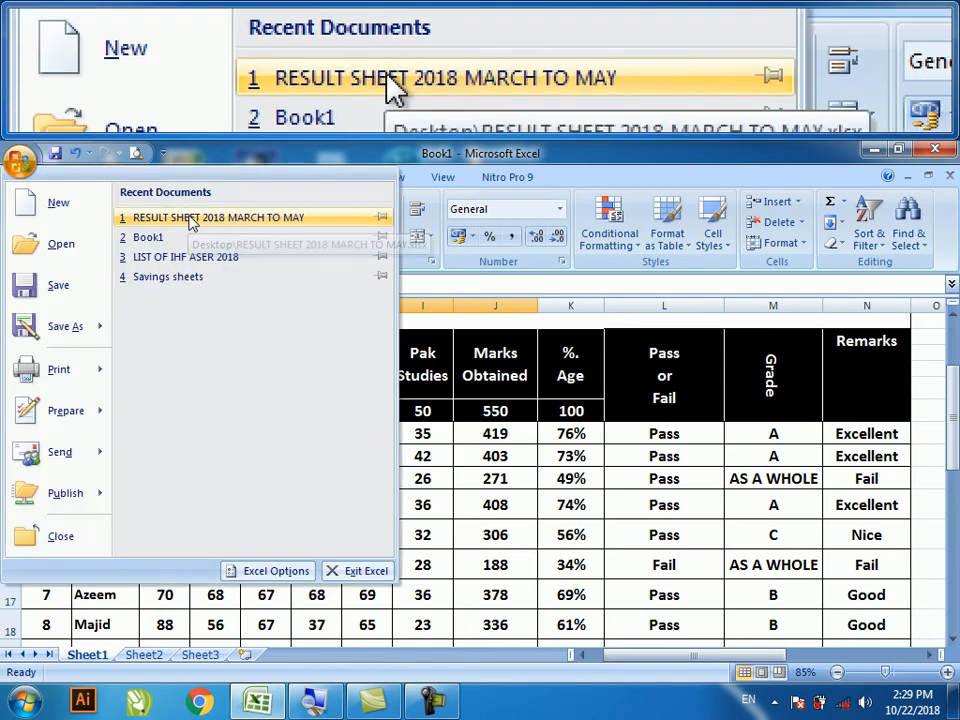
- Open RESULT SHEET 2018 MARCH TO MAY from Recent Documents, zoom to 70% and select E58
left_click(190, 219)
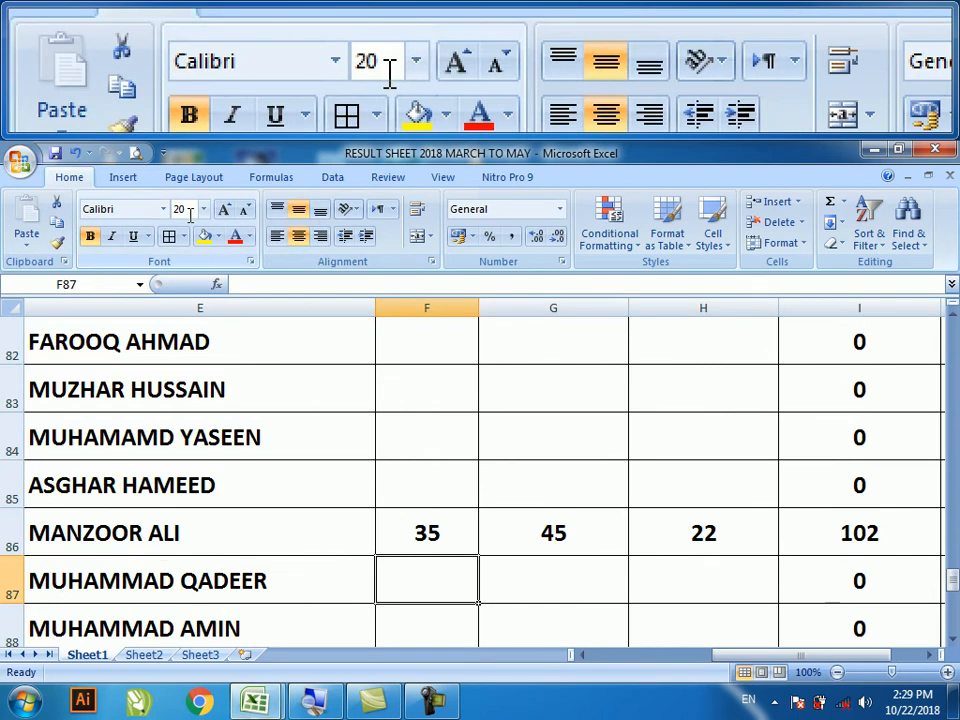
scroll(285, 413, "down", 2)
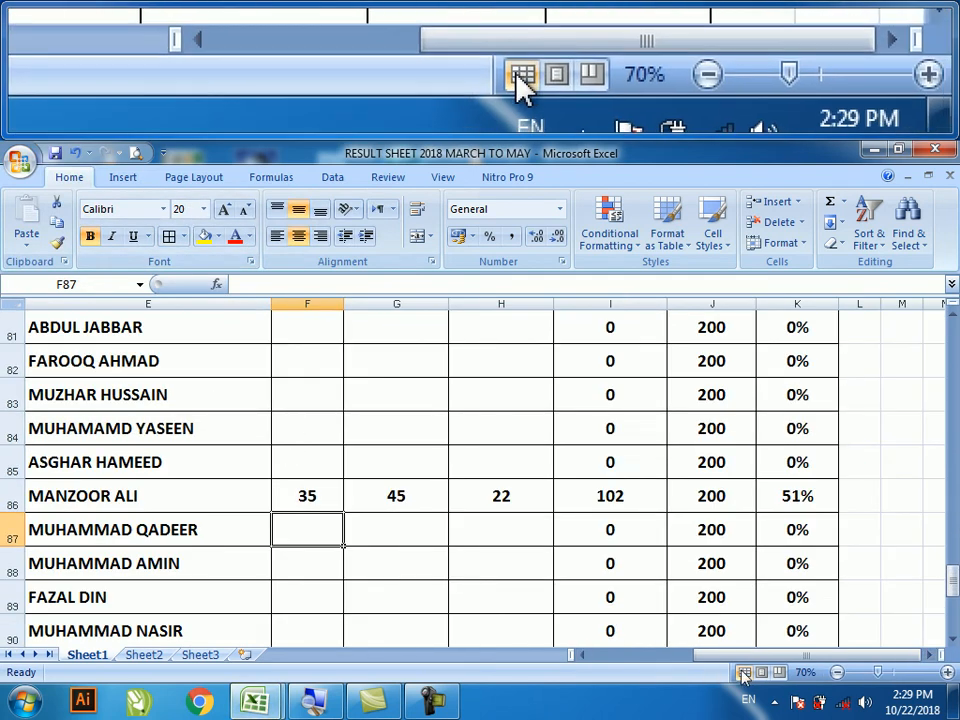
left_click_drag(718, 657, 622, 657)
scroll(430, 477, "up", 3)
scroll(429, 479, "up", 4)
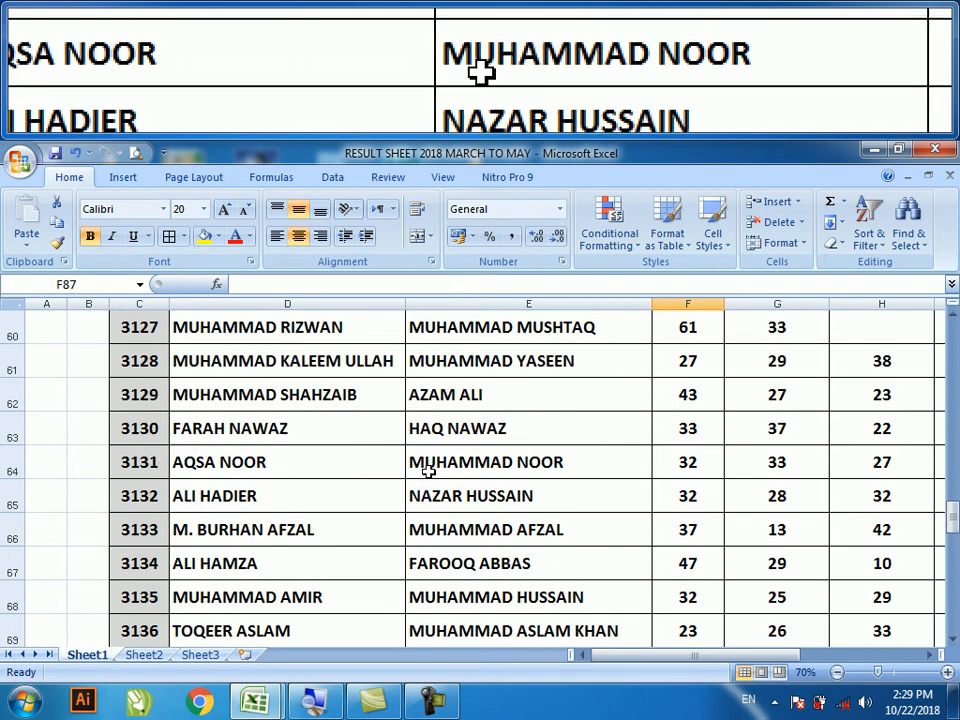
scroll(440, 465, "up", 2)
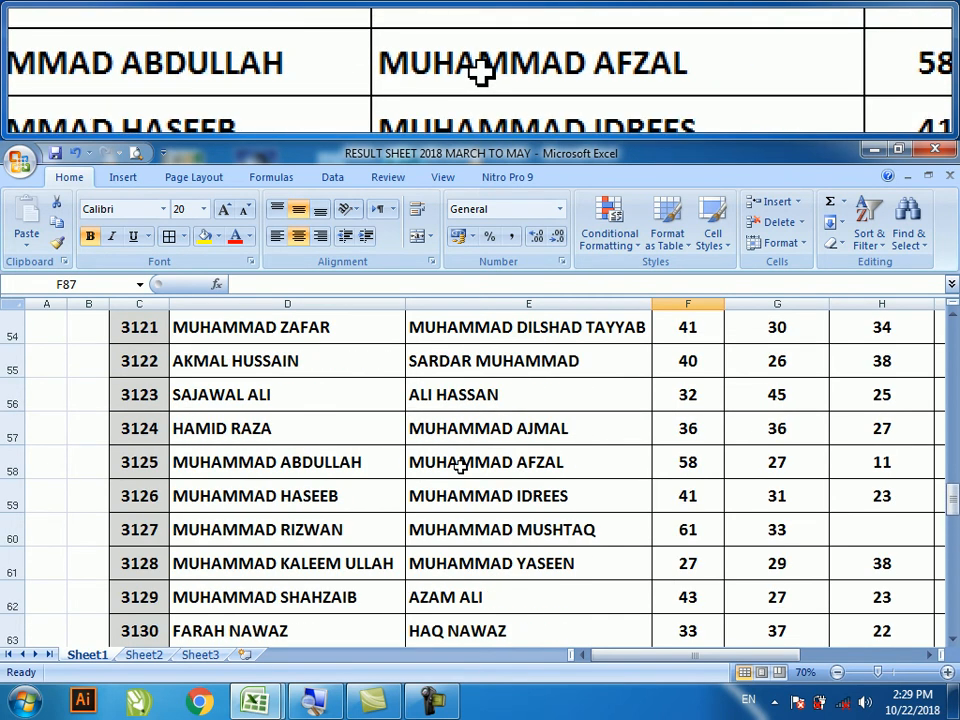
left_click(514, 466)
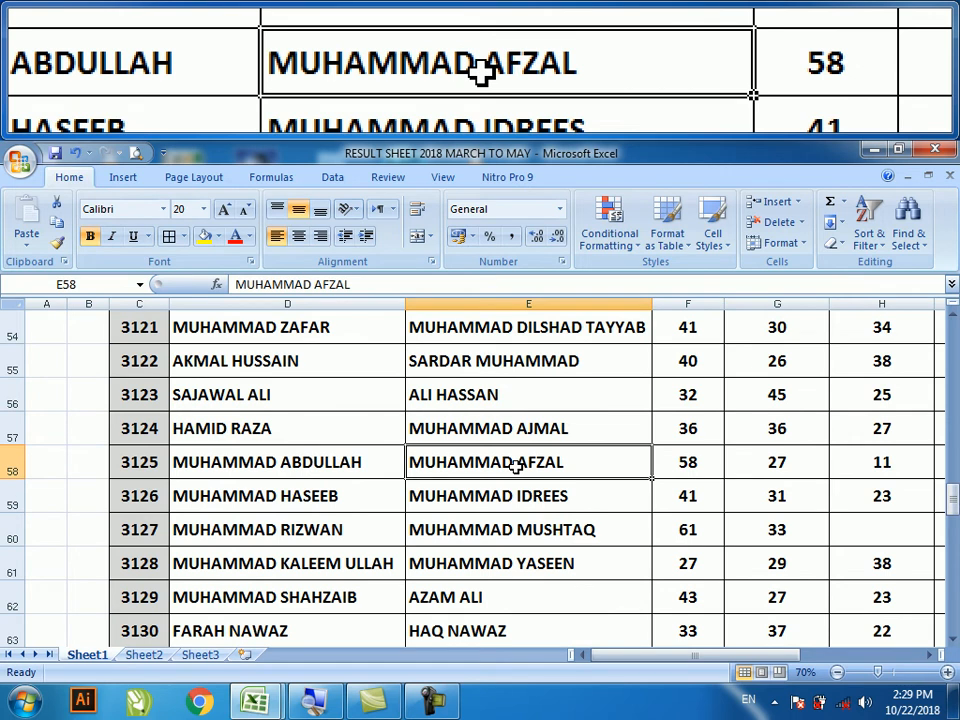
left_click(911, 246)
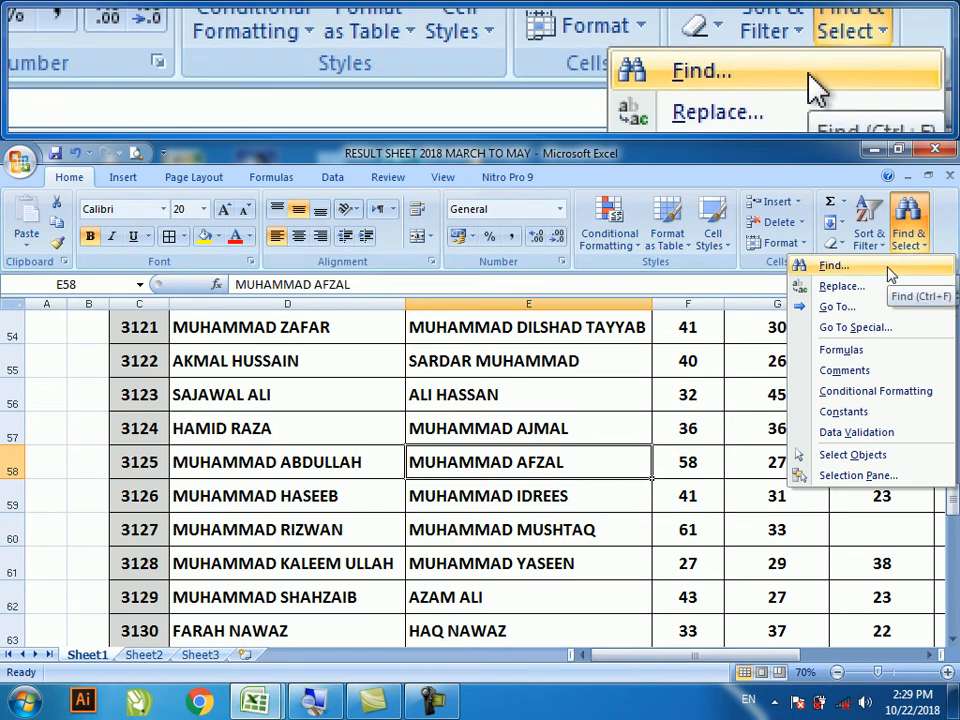
- Open Find with Ctrl+F and enter a student's name from column D as the search term
left_click(887, 271)
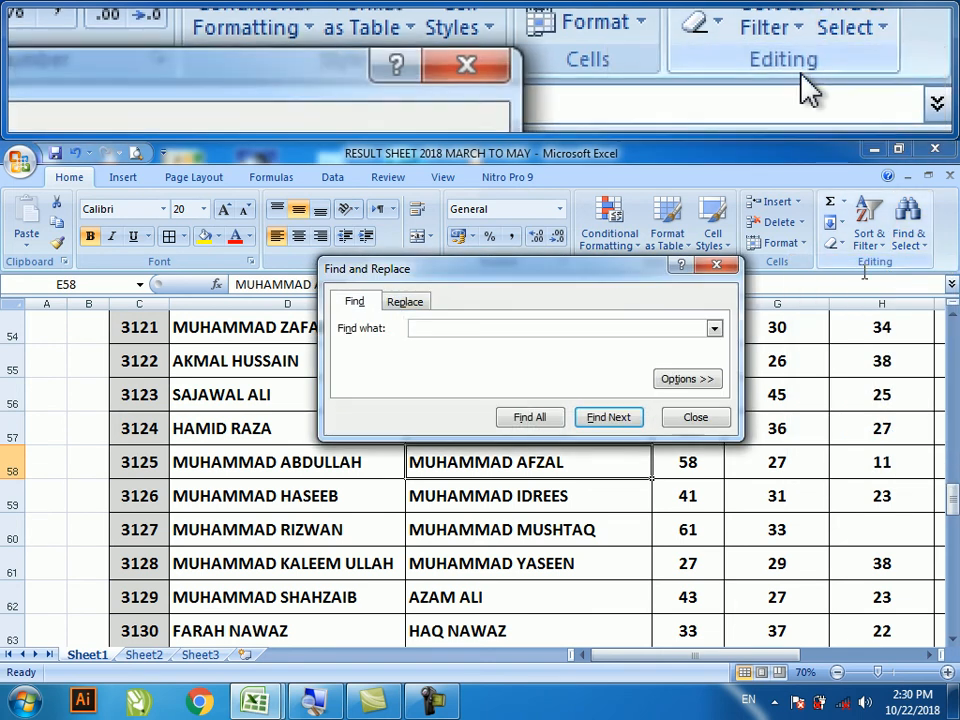
left_click_drag(510, 272, 519, 296)
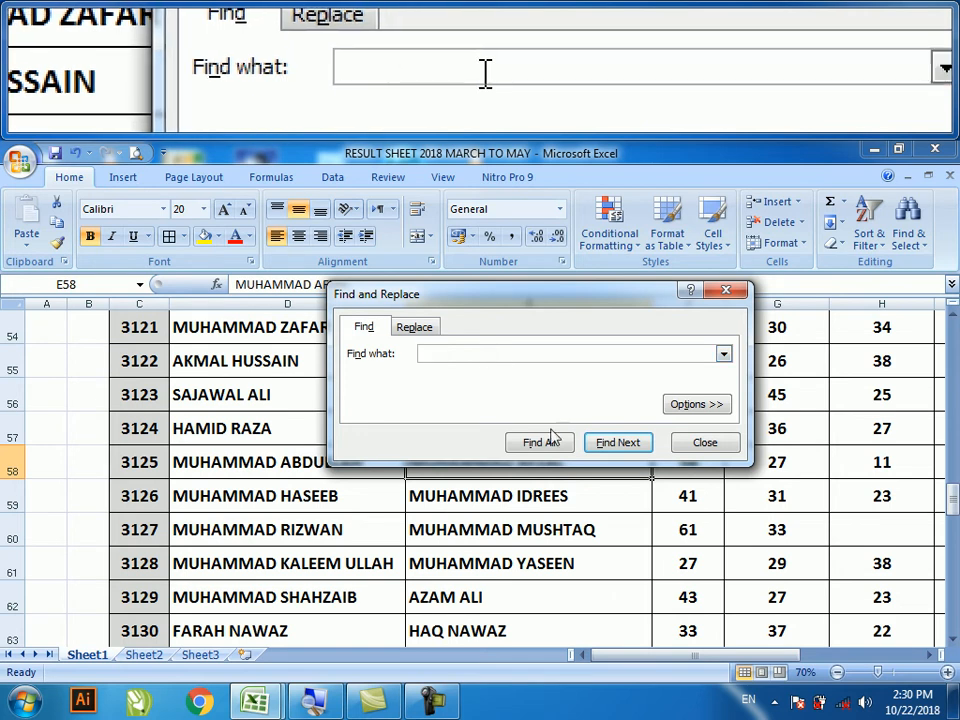
left_click(694, 440)
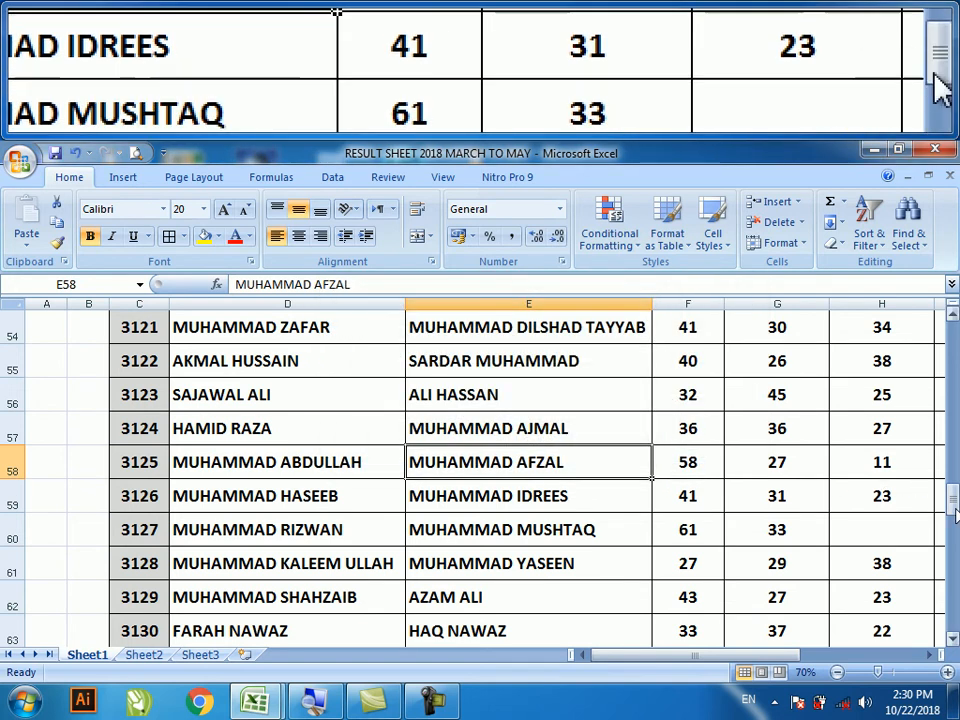
left_click_drag(953, 503, 953, 447)
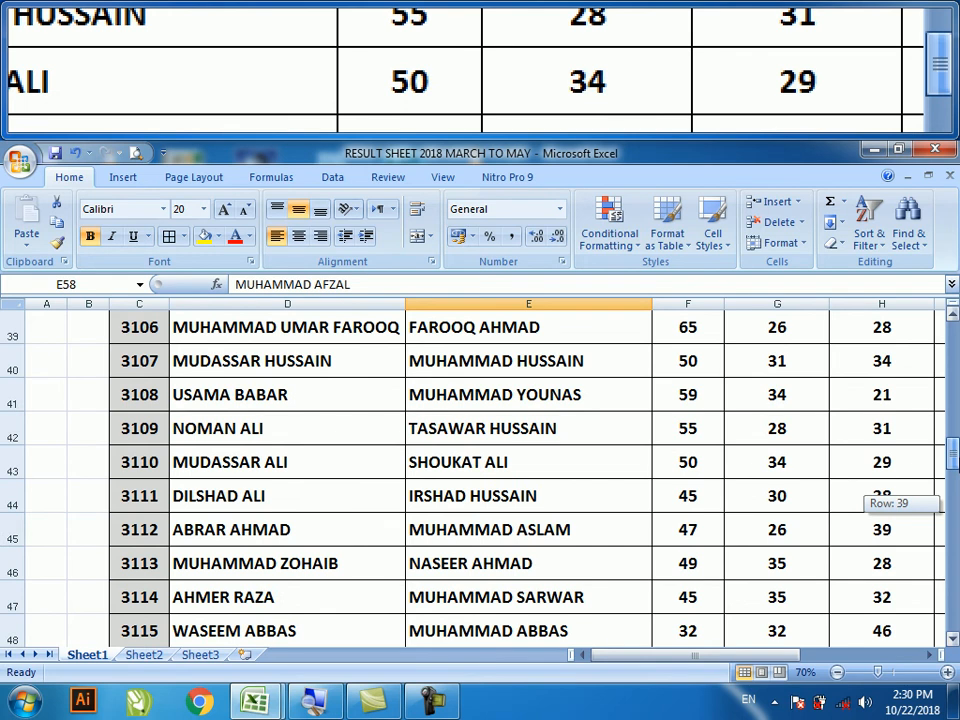
left_click_drag(953, 447, 953, 449)
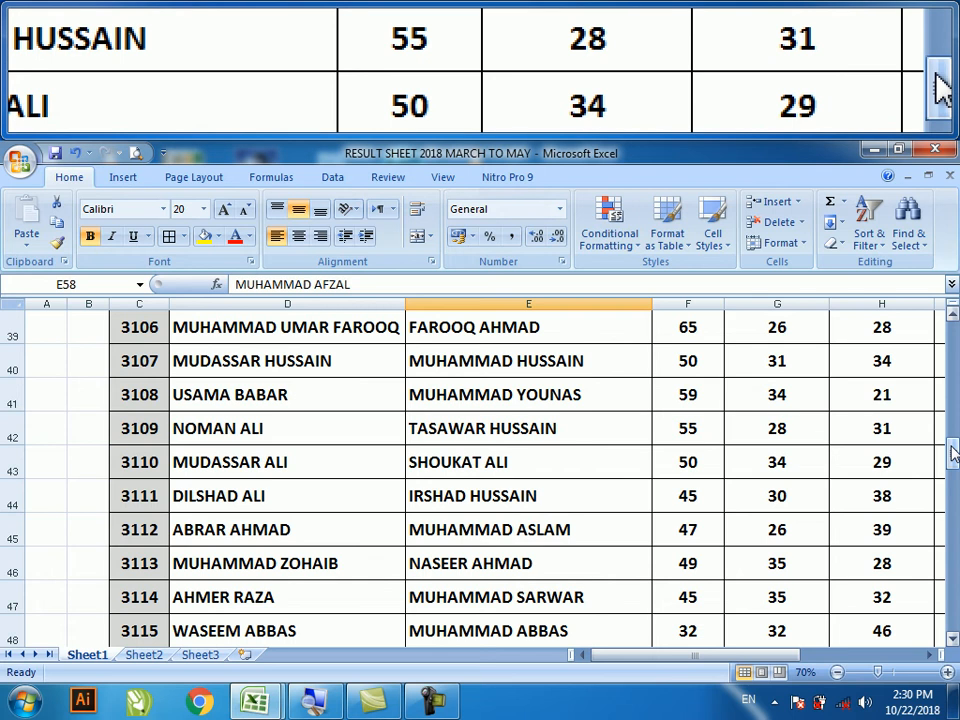
key("ctrl+f")
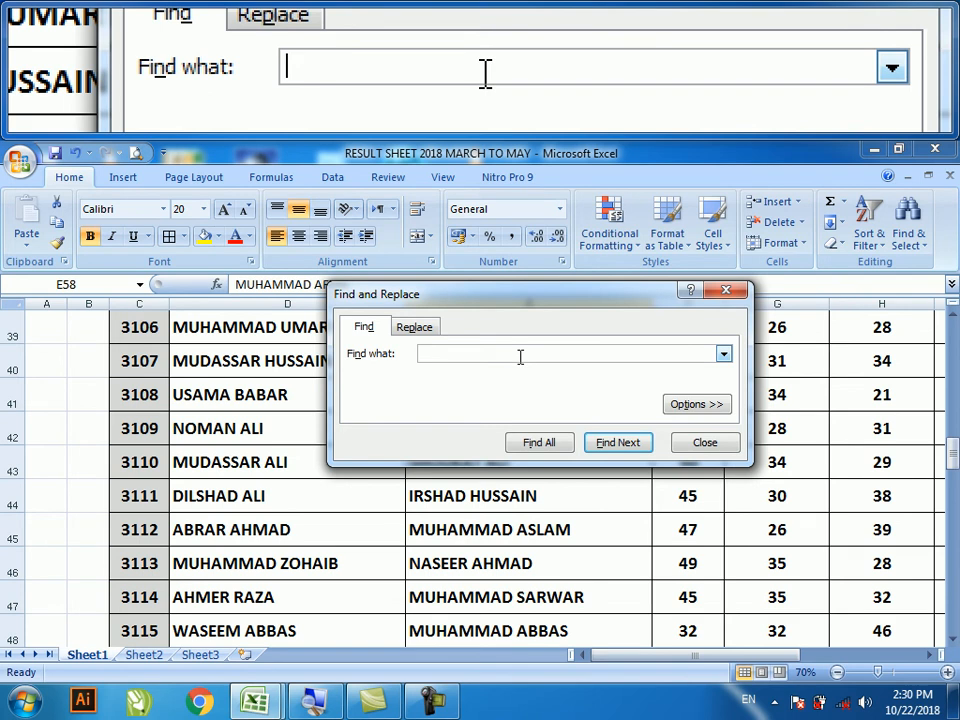
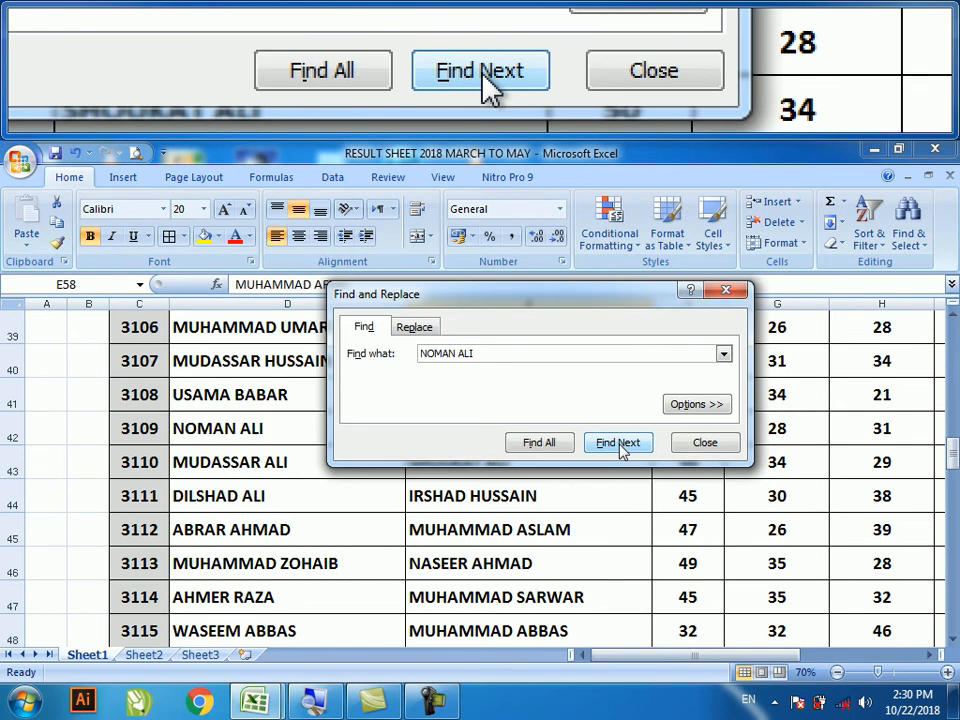
- Find the student's name in D42, fill it yellow, undo the fill, and close Find
left_click(619, 446)
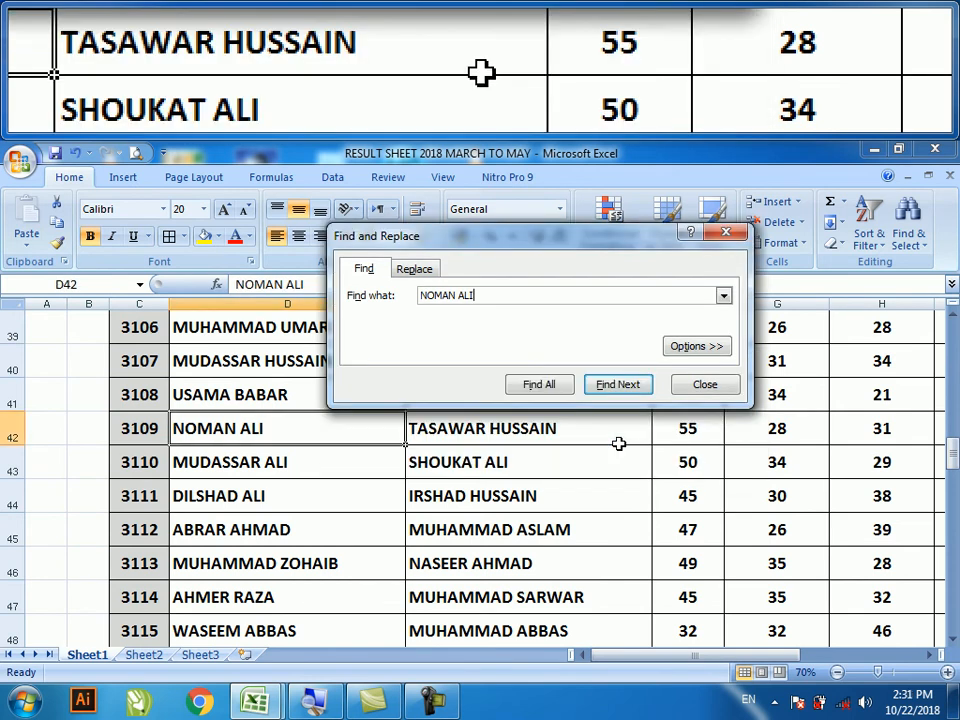
left_click_drag(540, 258, 588, 219)
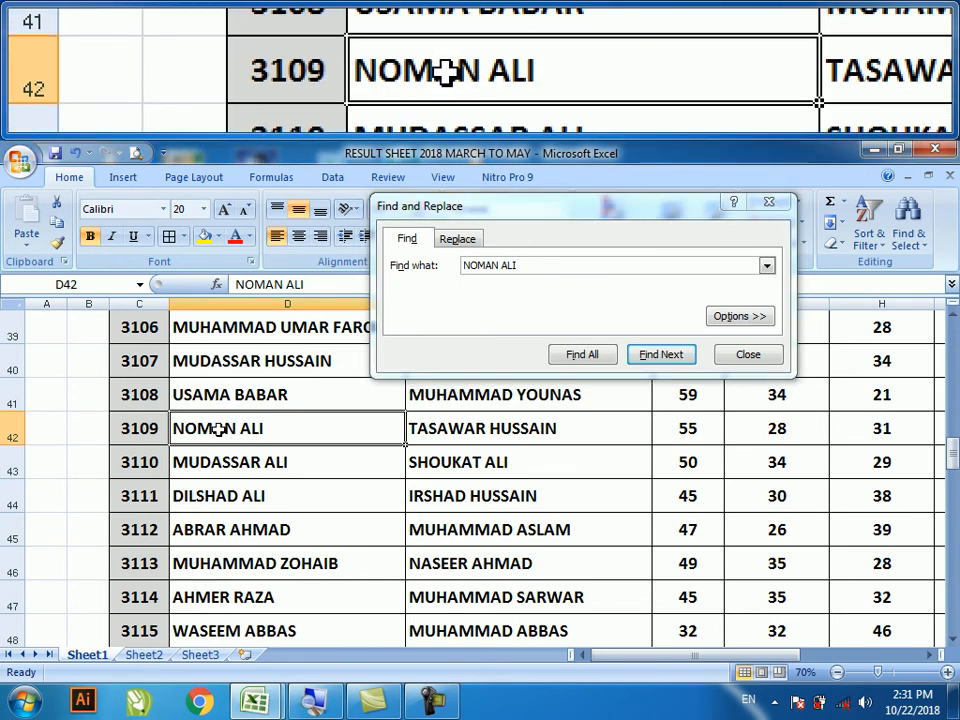
left_click(204, 236)
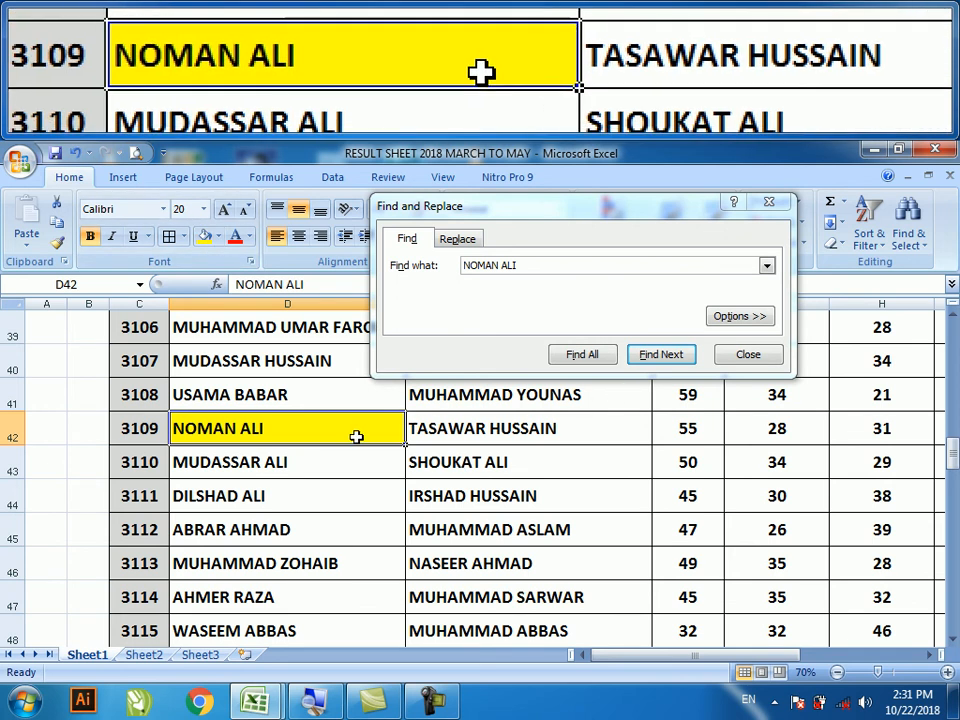
key("Right")
key("Right")
key("Right")
key("Right")
key("Right")
key("Right")
key("Right")
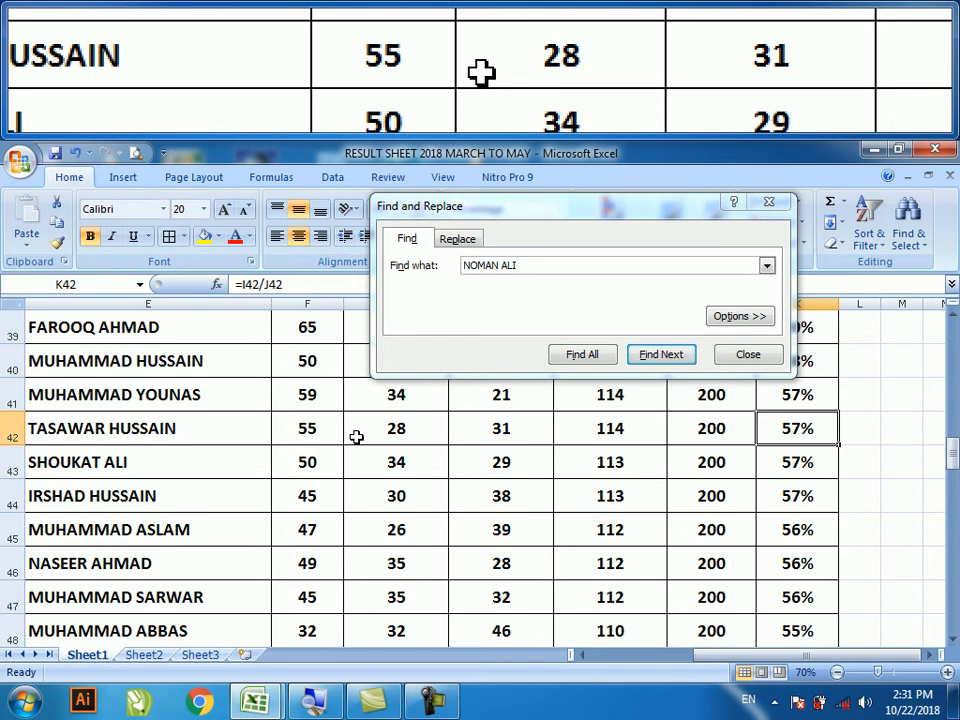
key("Left")
key("Left")
key("Left")
key("Left")
key("Left")
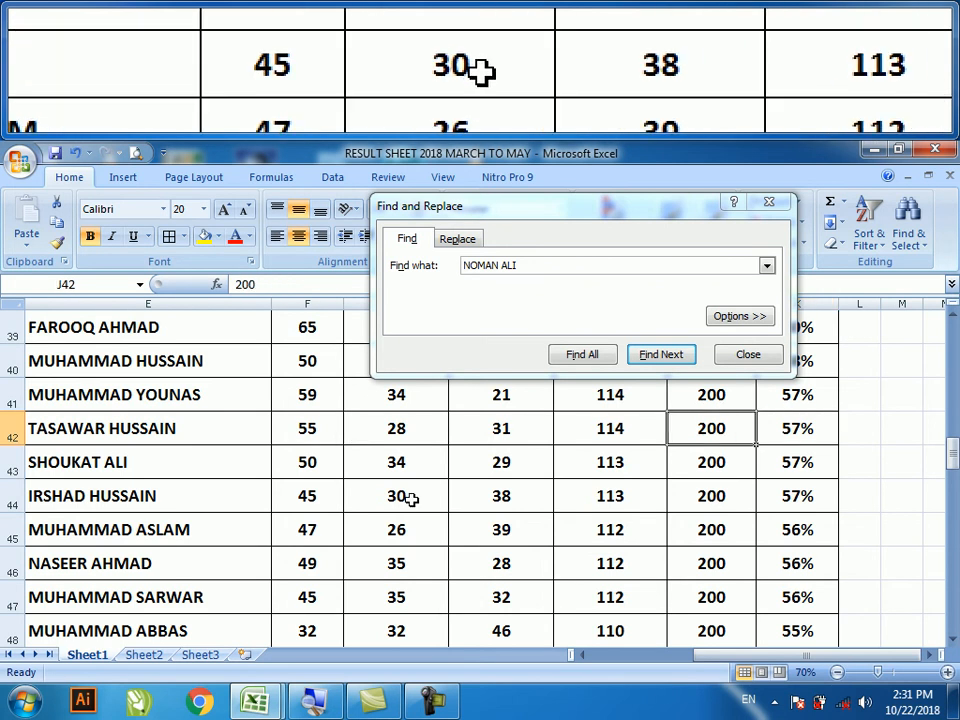
key("Left")
key("Left")
key("Left")
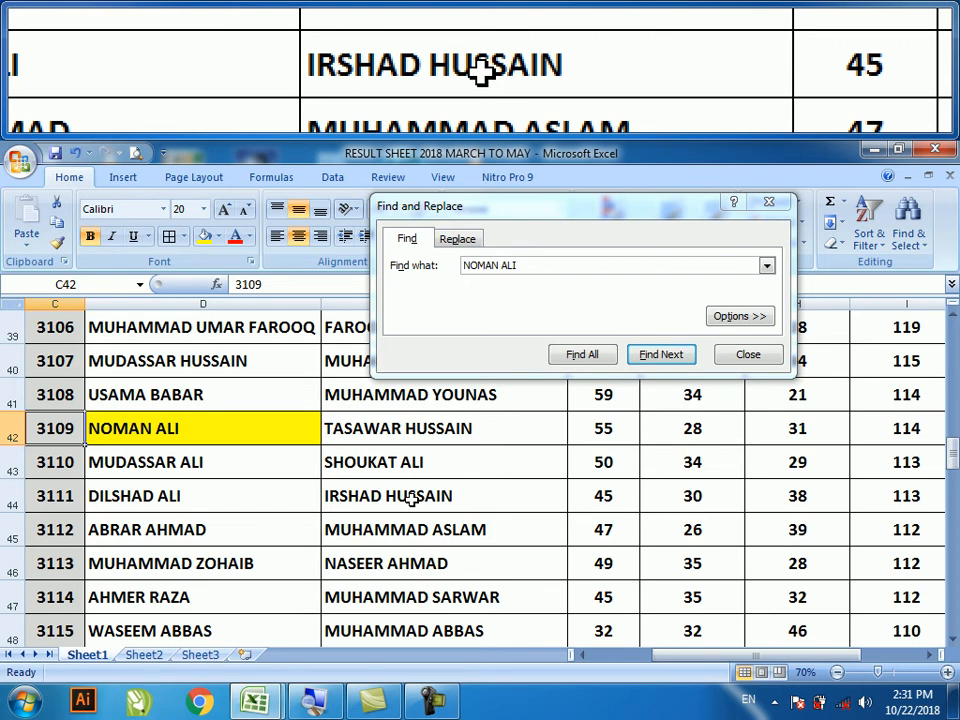
key("Return")
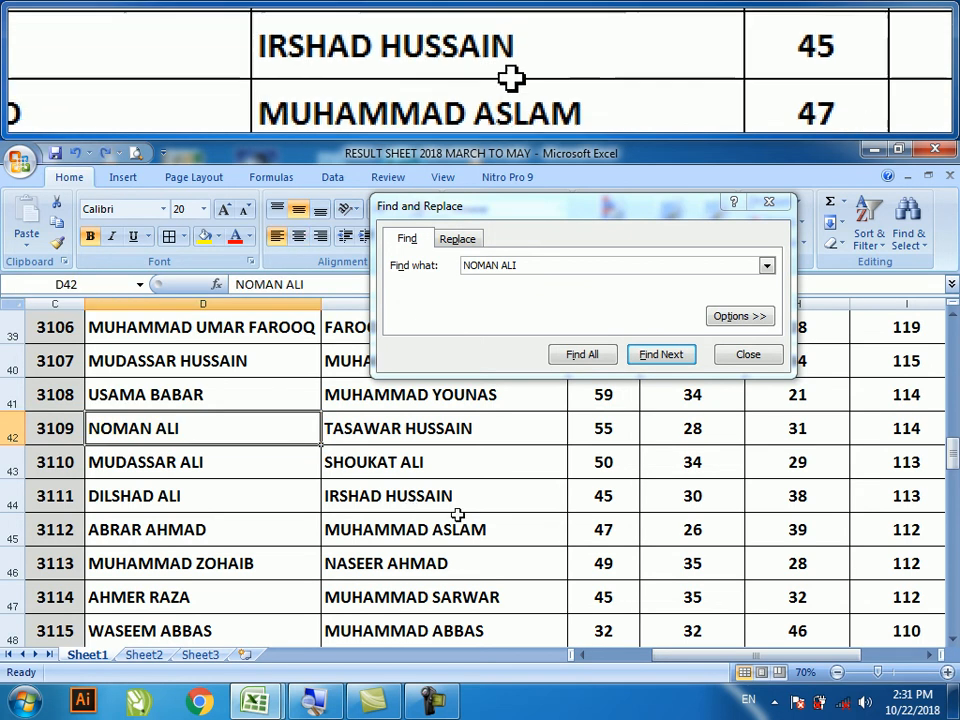
left_click(745, 355)
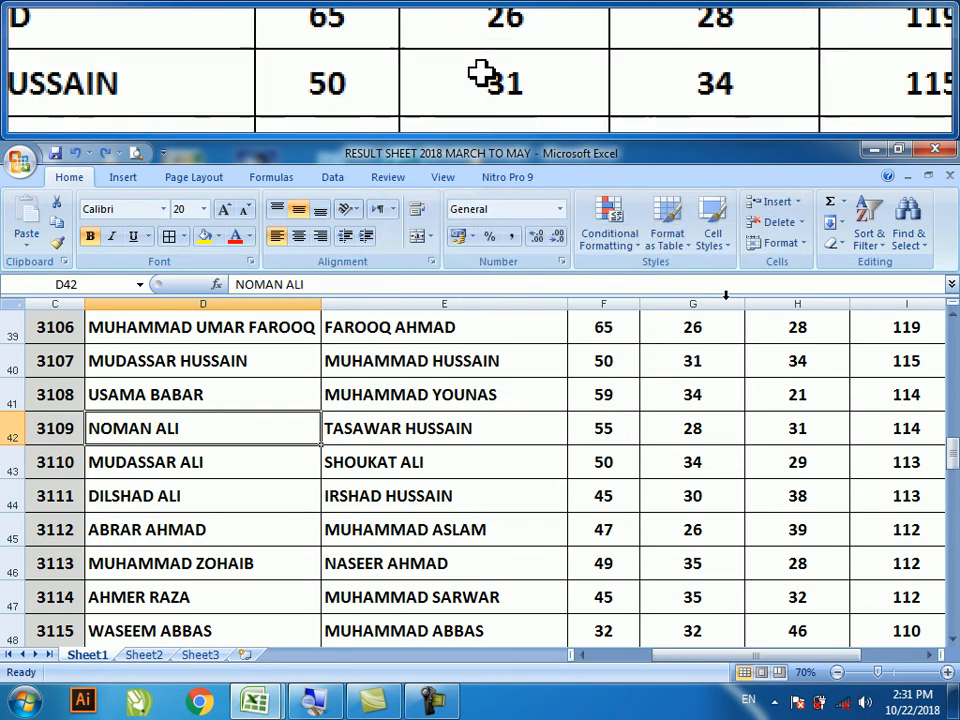
- Open the Find & Select menu on the Home tab
left_click(909, 231)
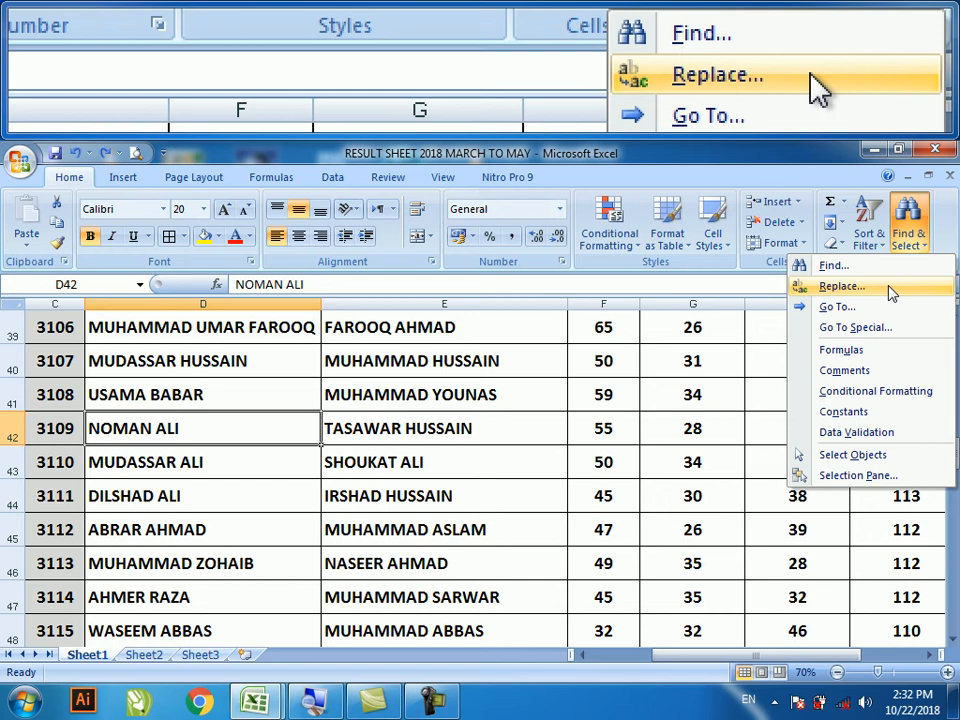
- Replace the student name in D42 with a new student name using Find and Replace
left_click(889, 287)
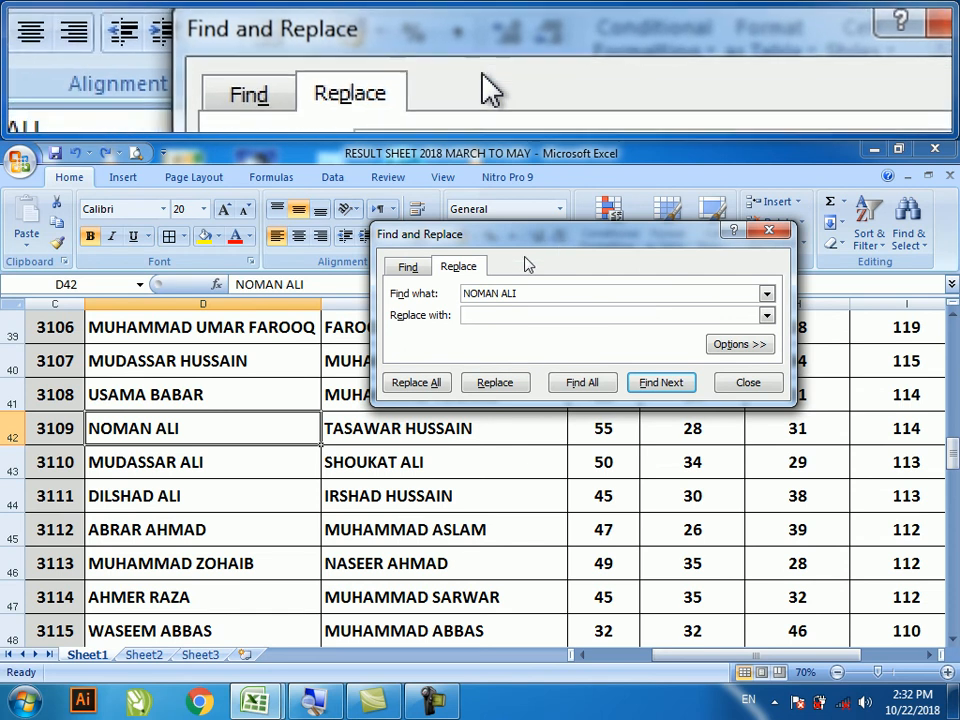
left_click(409, 271)
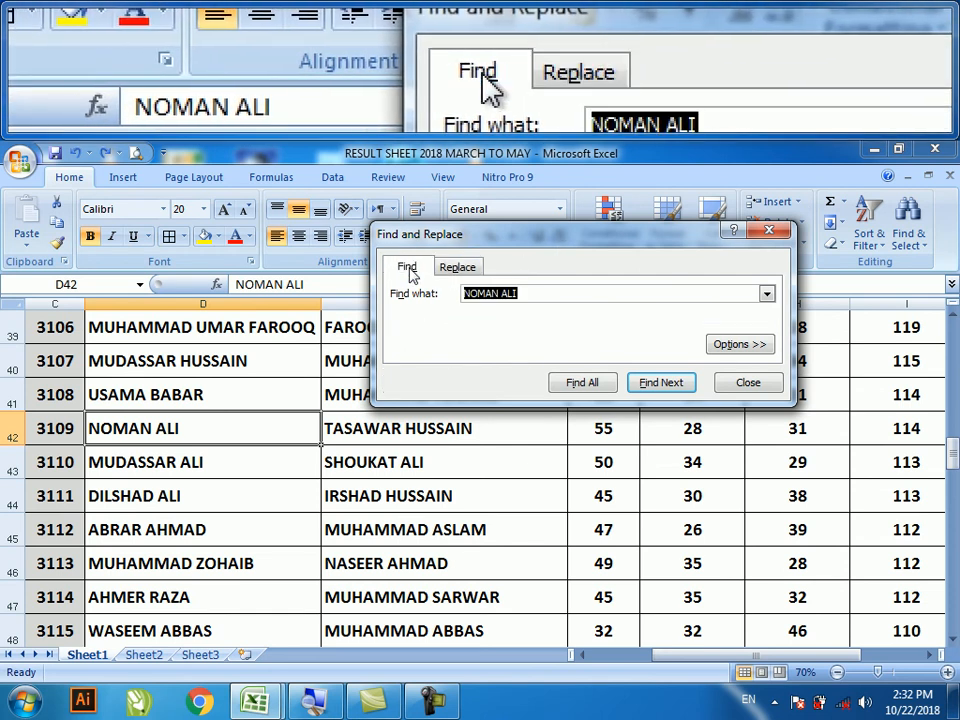
left_click(457, 268)
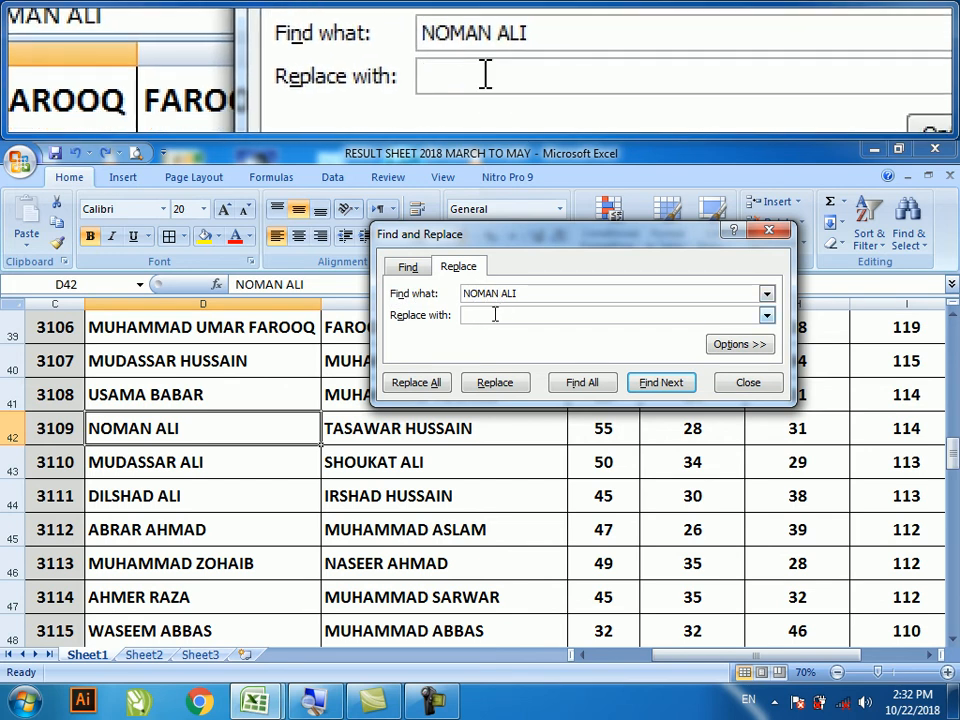
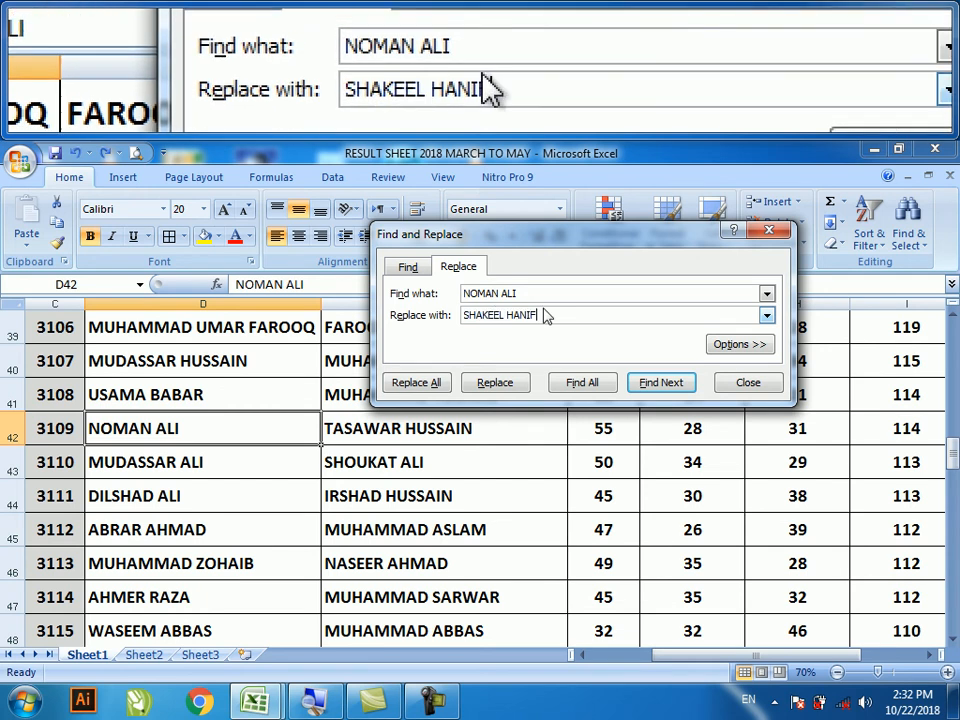
left_click(495, 383)
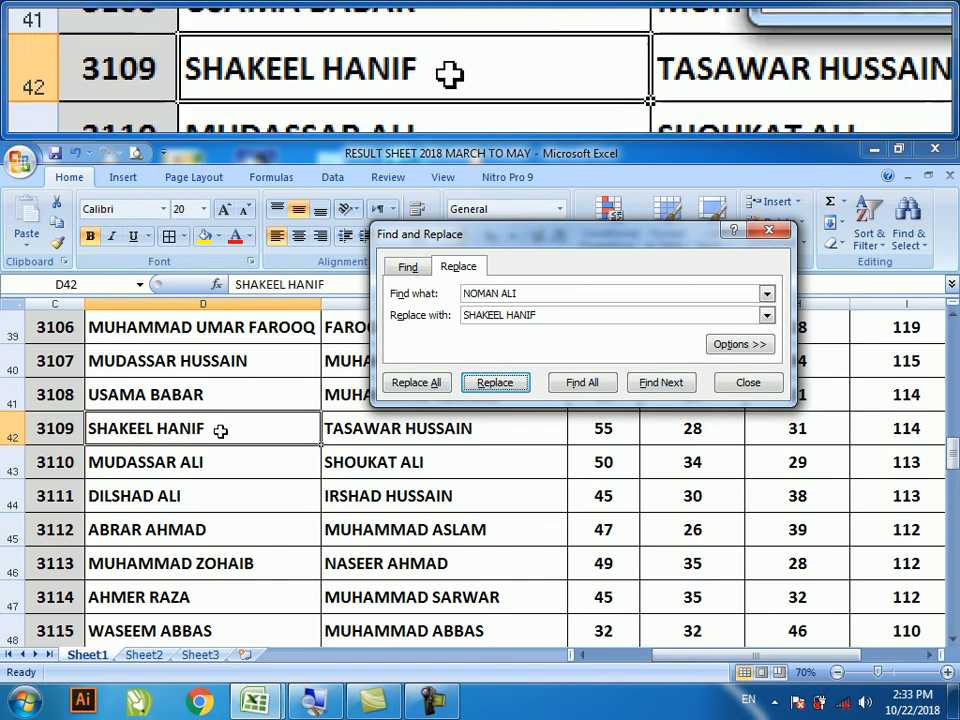
- Fill cell D42 yellow and close the Find and Replace dialog
left_click(204, 238)
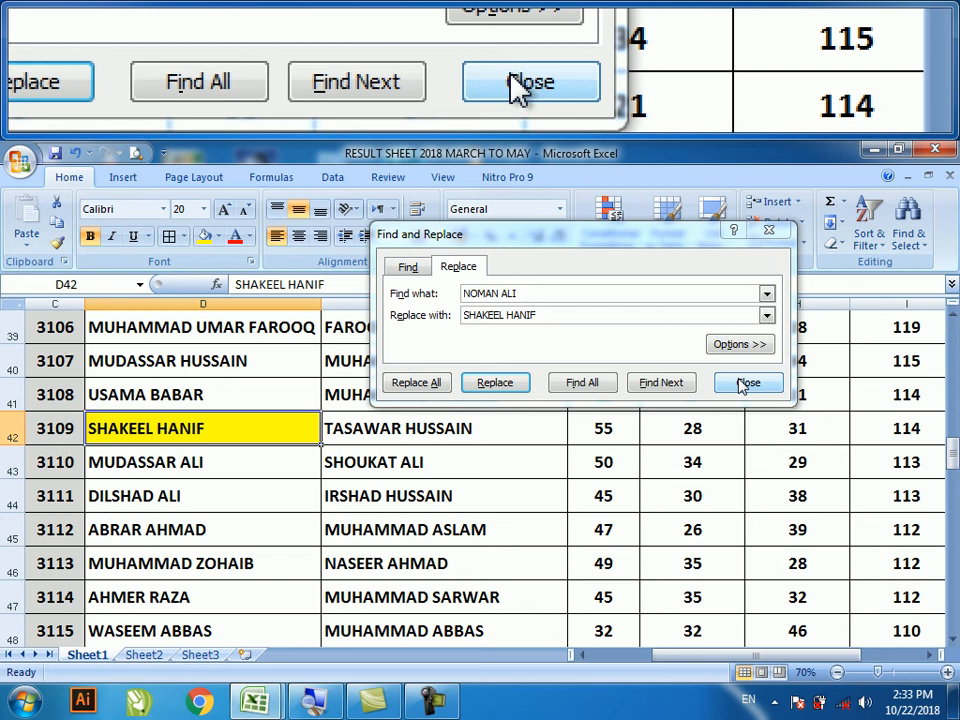
left_click(736, 345)
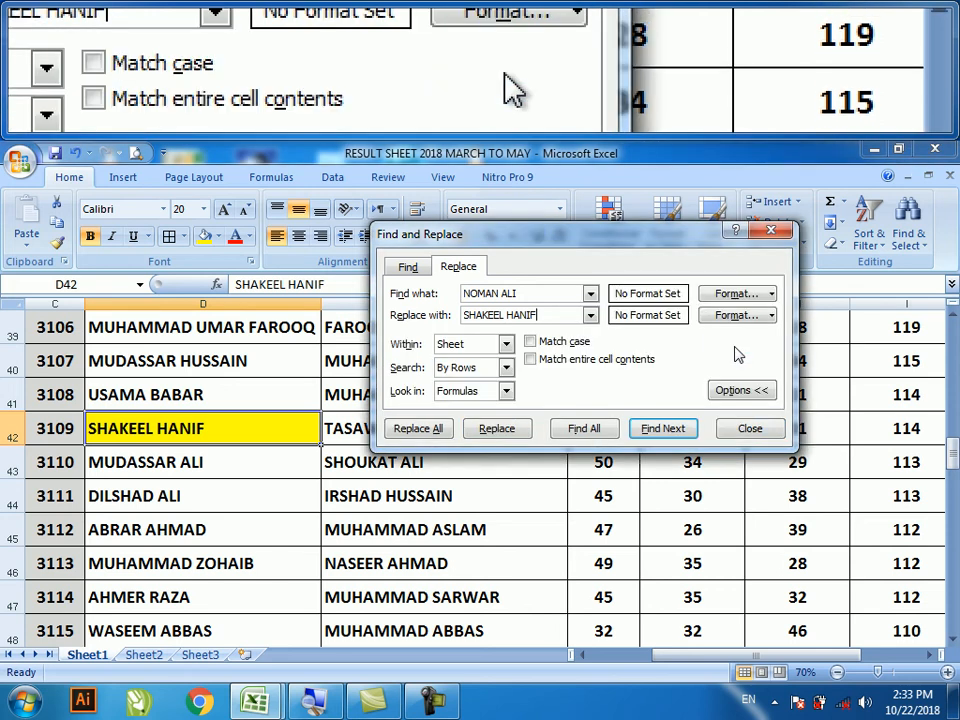
left_click(748, 390)
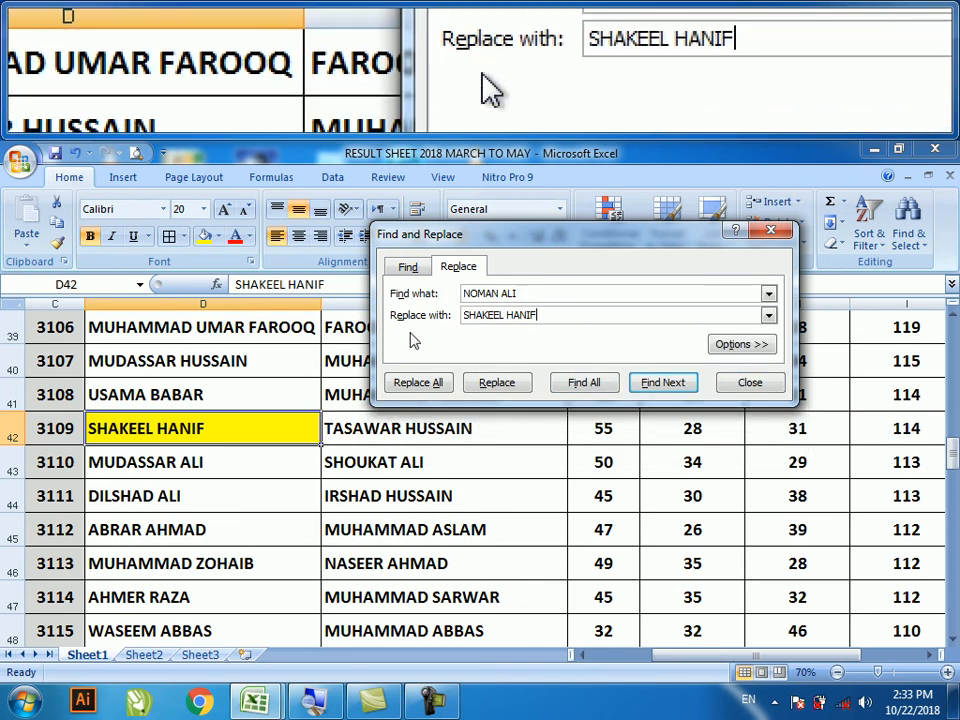
left_click(750, 383)
- Undo the D42 name replacement, select E42, and open then cancel Go To Special
key("ctrl+z")
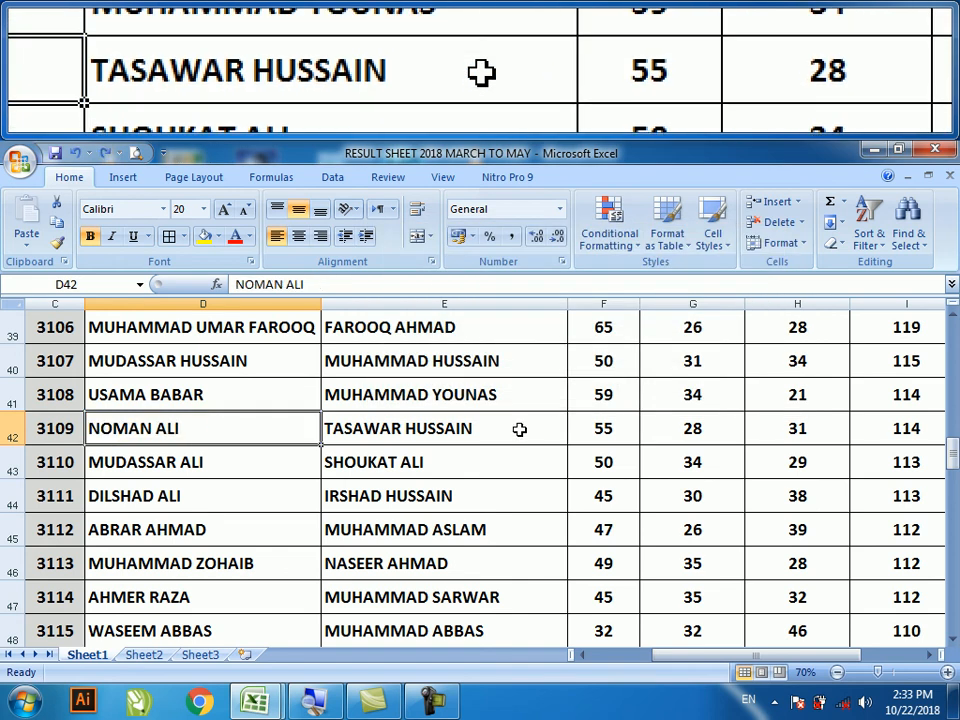
left_click(519, 429)
left_click(906, 238)
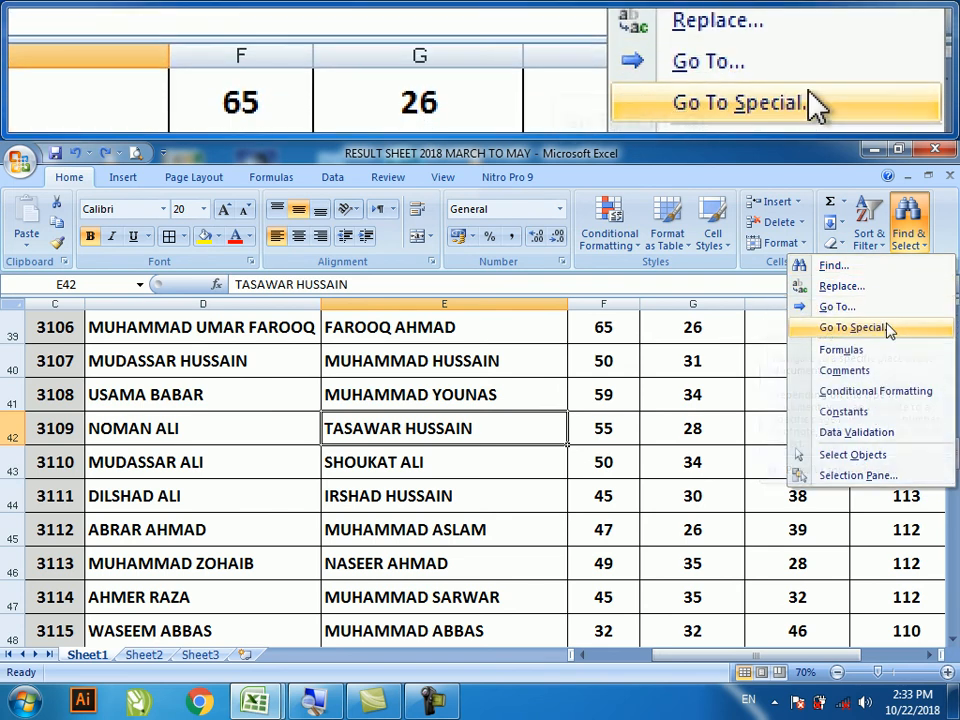
left_click(887, 338)
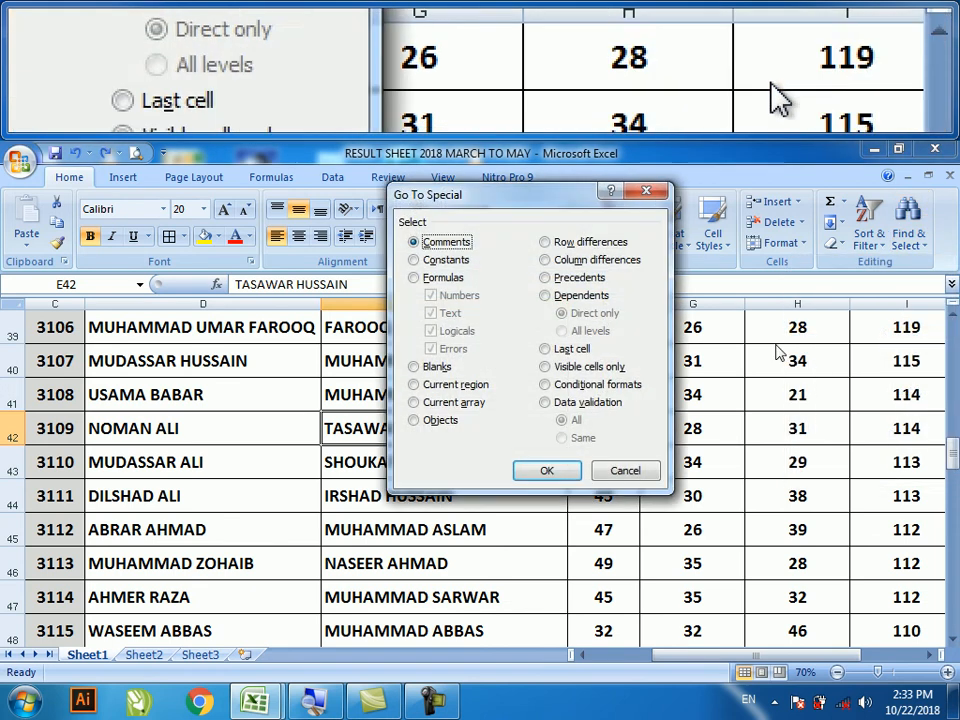
left_click_drag(486, 202, 548, 209)
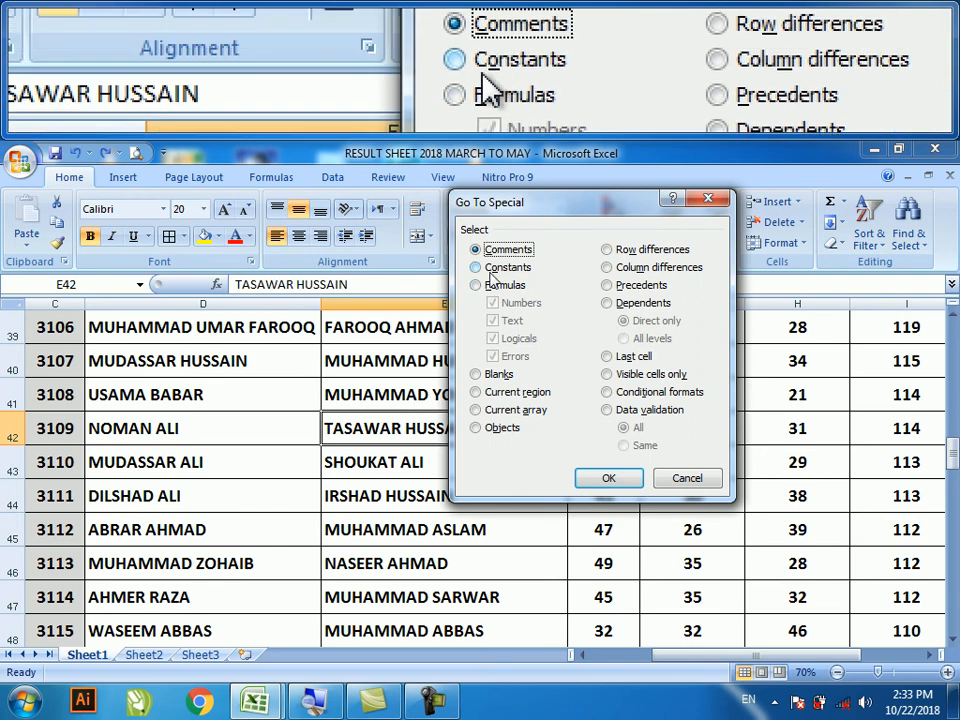
left_click(686, 489)
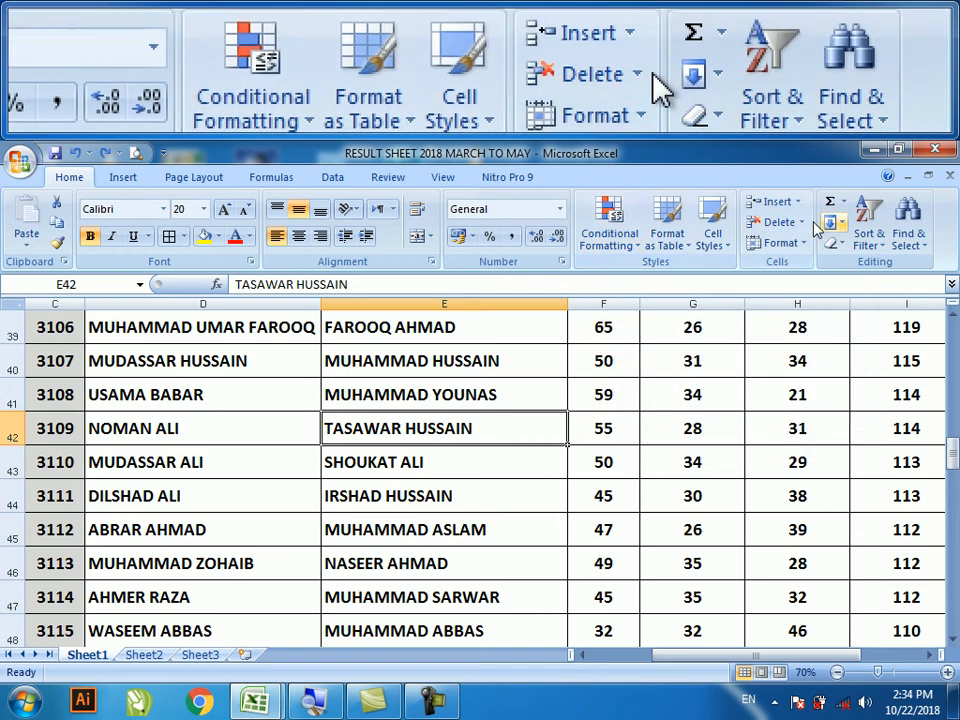
- Close the result sheet workbook without saving, then select cell L22 in Book1
left_click(908, 232)
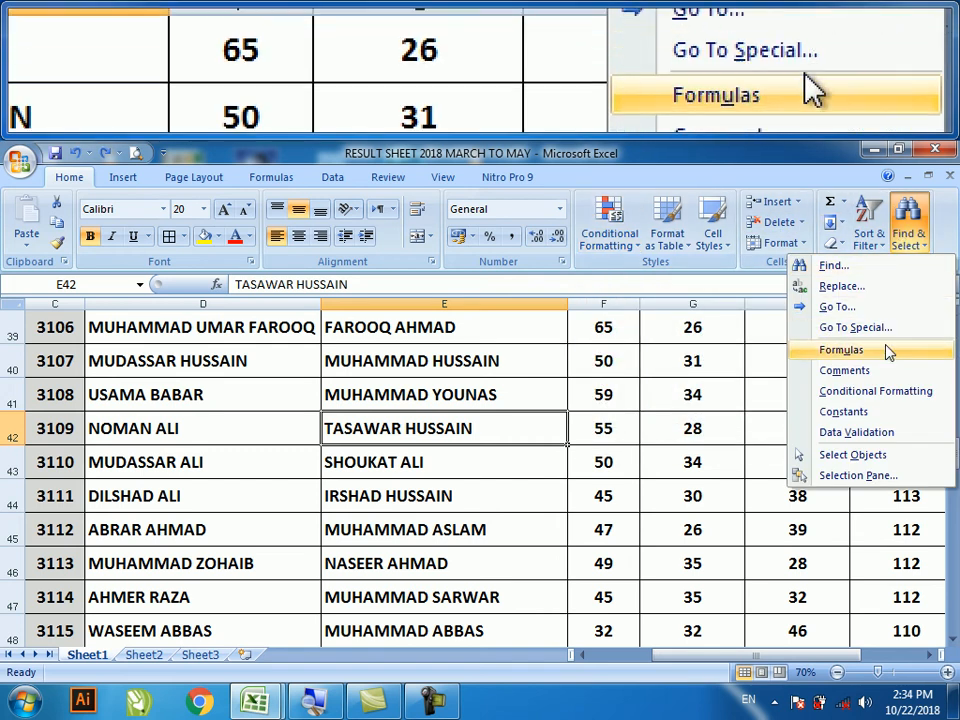
left_click(627, 384)
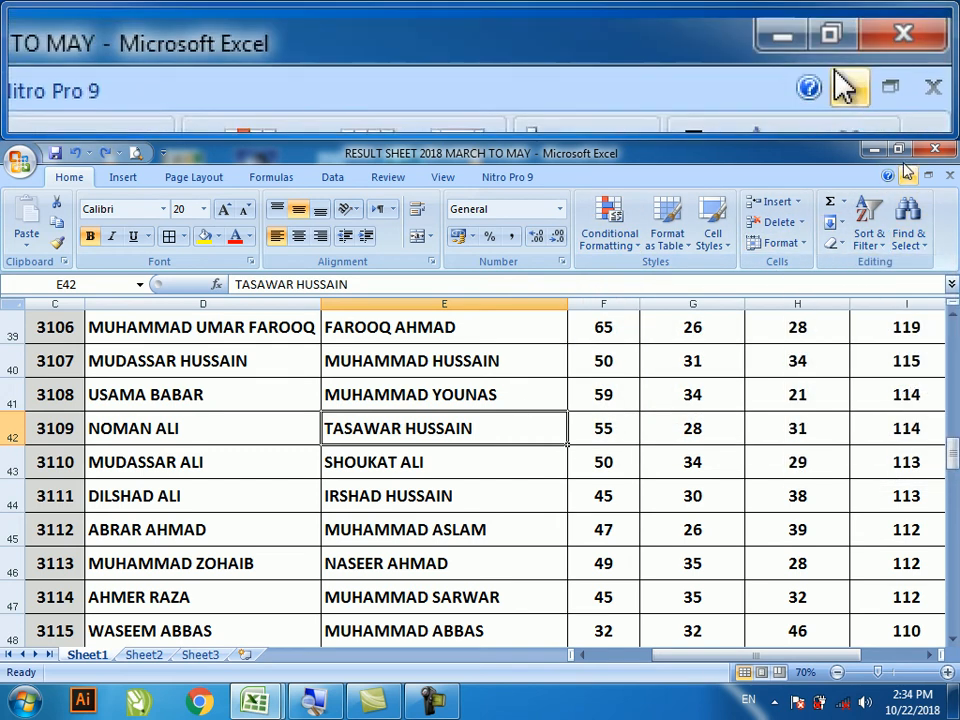
left_click(935, 148)
left_click(499, 331)
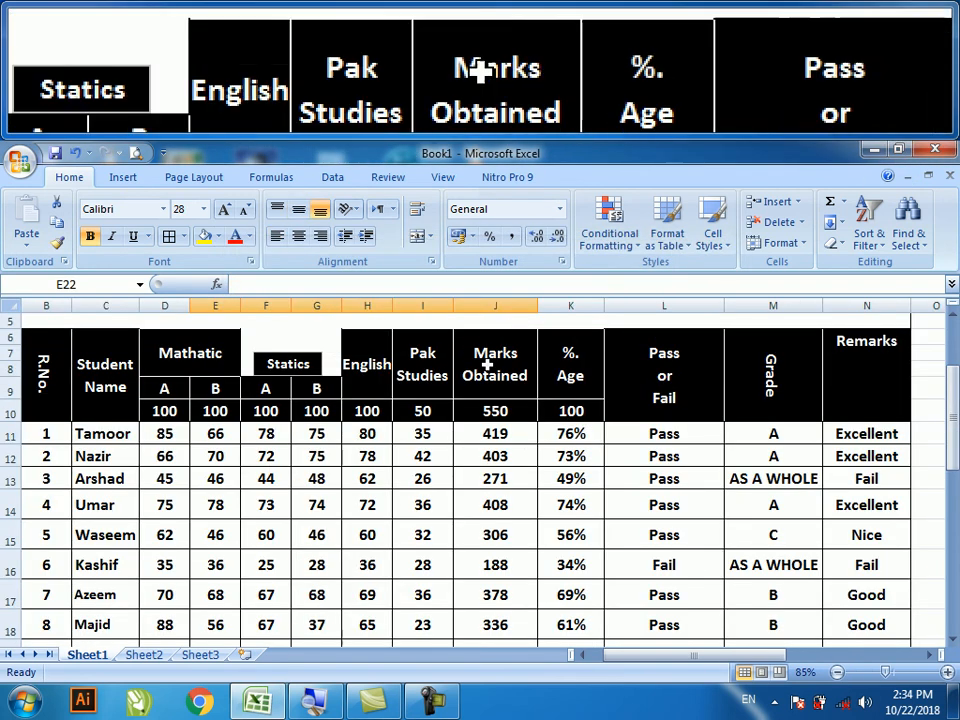
left_click(505, 505)
scroll(593, 572, "down", 2)
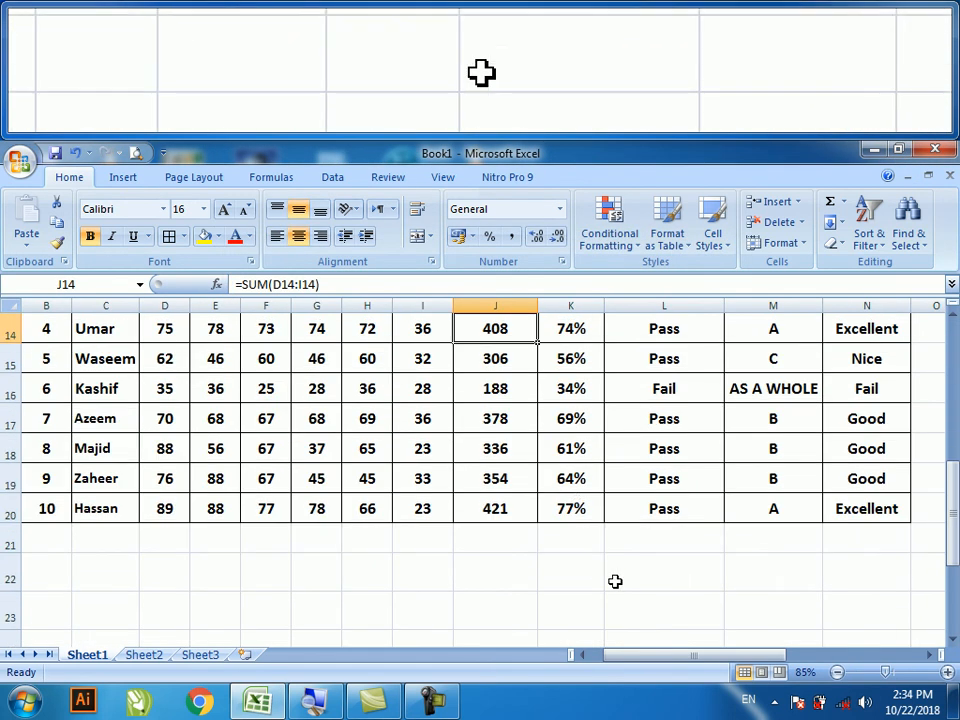
left_click(620, 582)
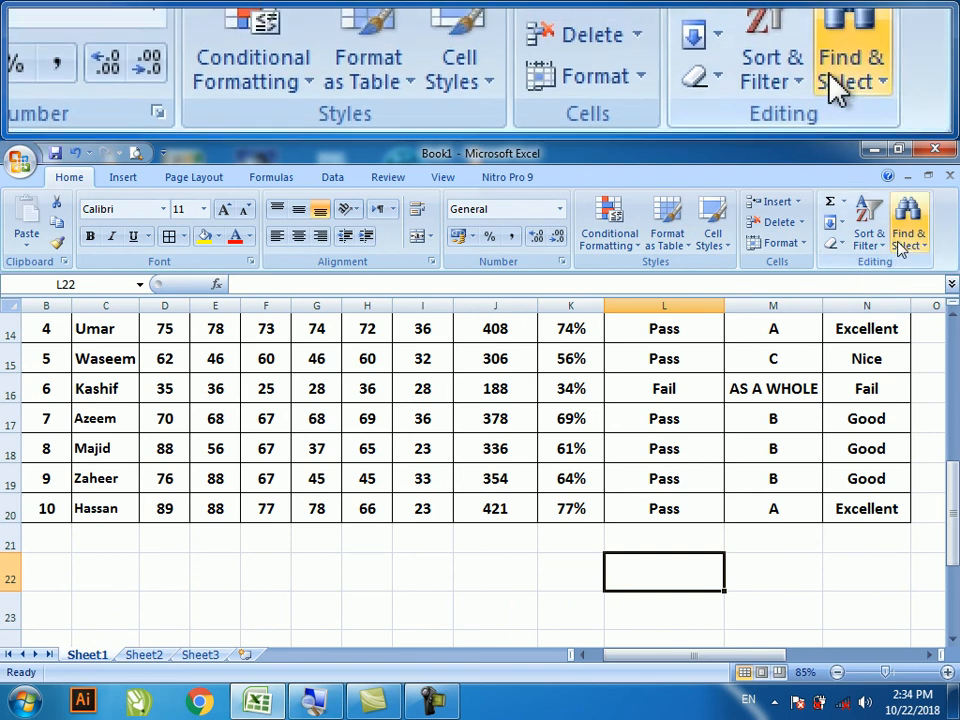
- Browse the Find & Select menu and select empty cell L23 below the table
left_click(903, 238)
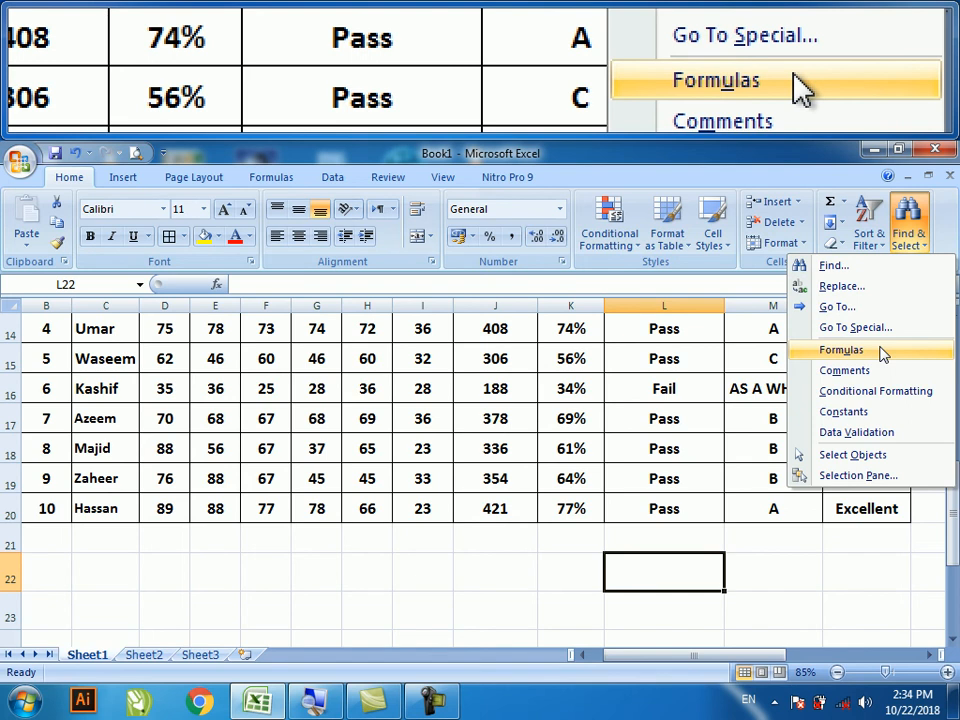
left_click(686, 448)
scroll(687, 450, "up", 2)
scroll(580, 440, "up", 1)
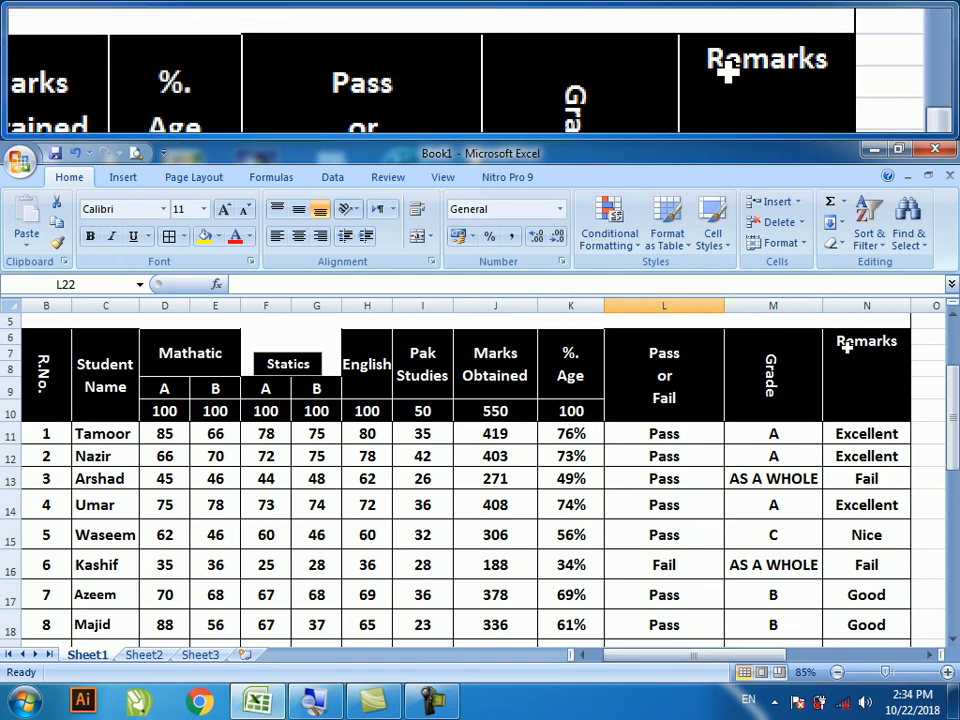
scroll(834, 400, "down", 3)
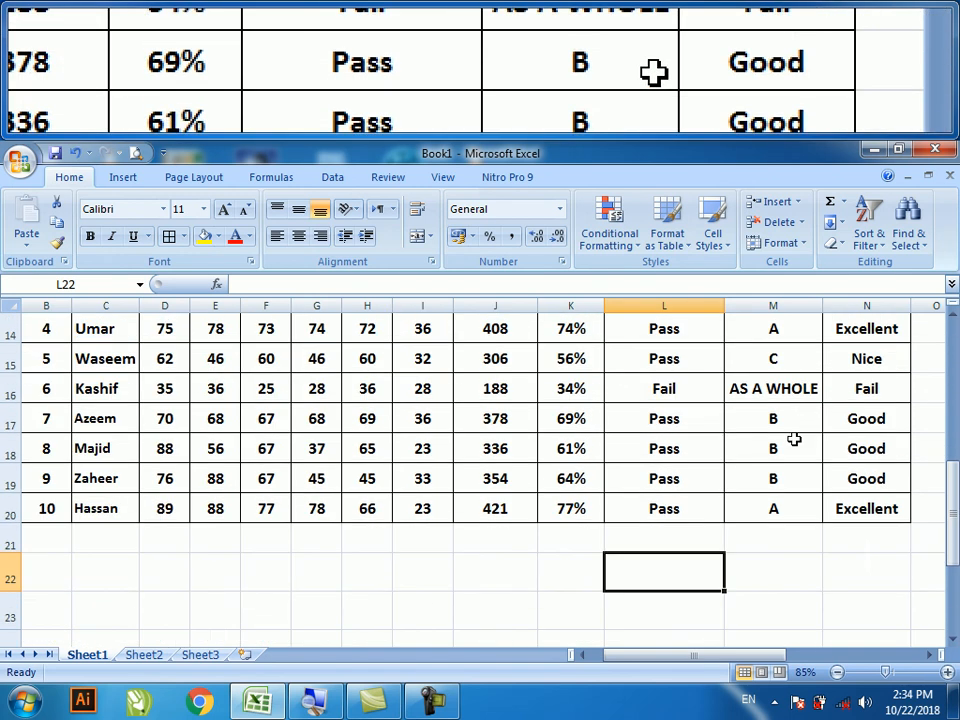
left_click(636, 616)
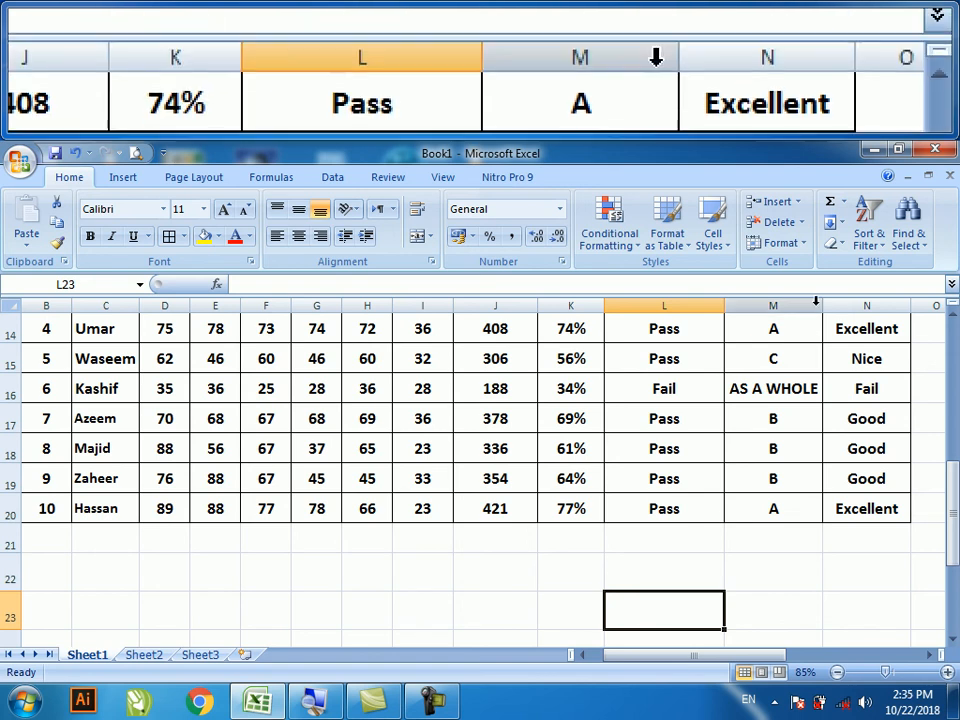
- Select all formula cells with Find & Select > Formulas and fill them blue
left_click(905, 240)
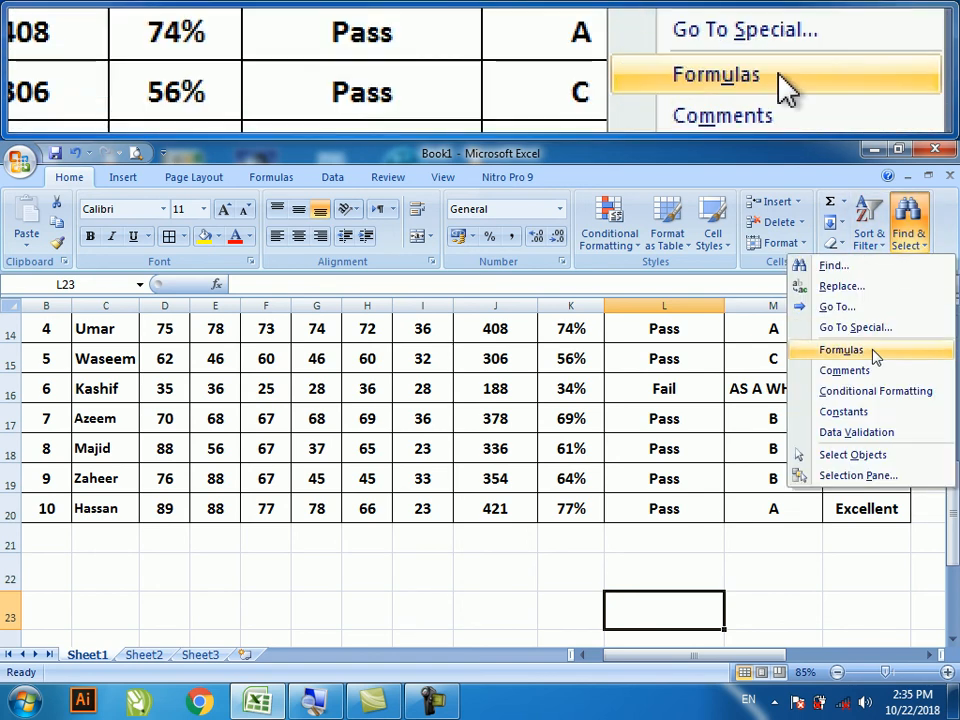
left_click(830, 350)
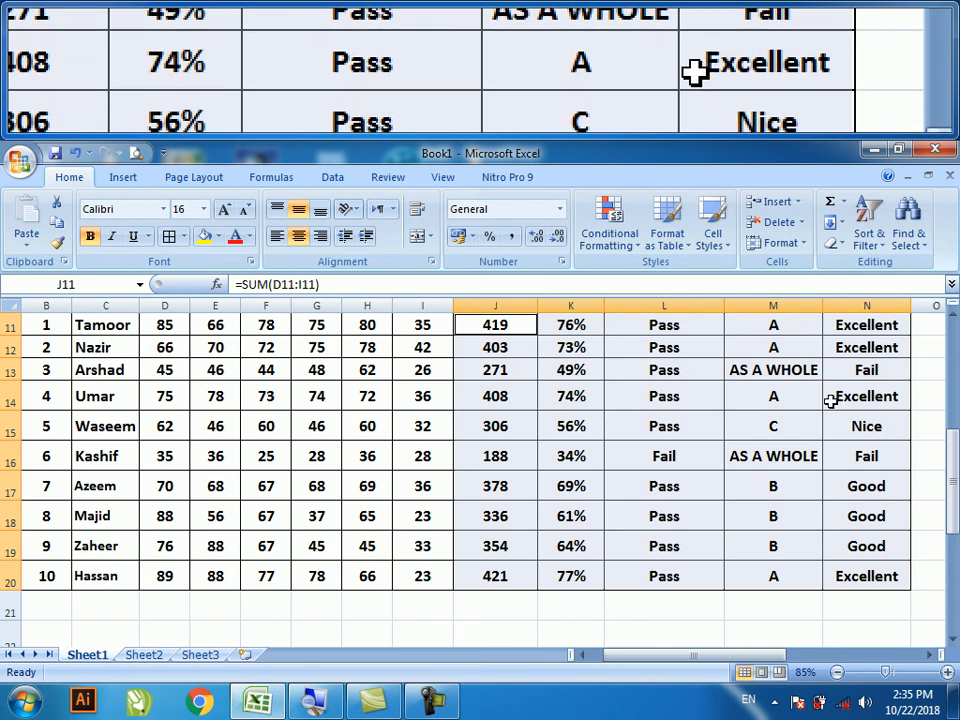
scroll(830, 398, "up", 2)
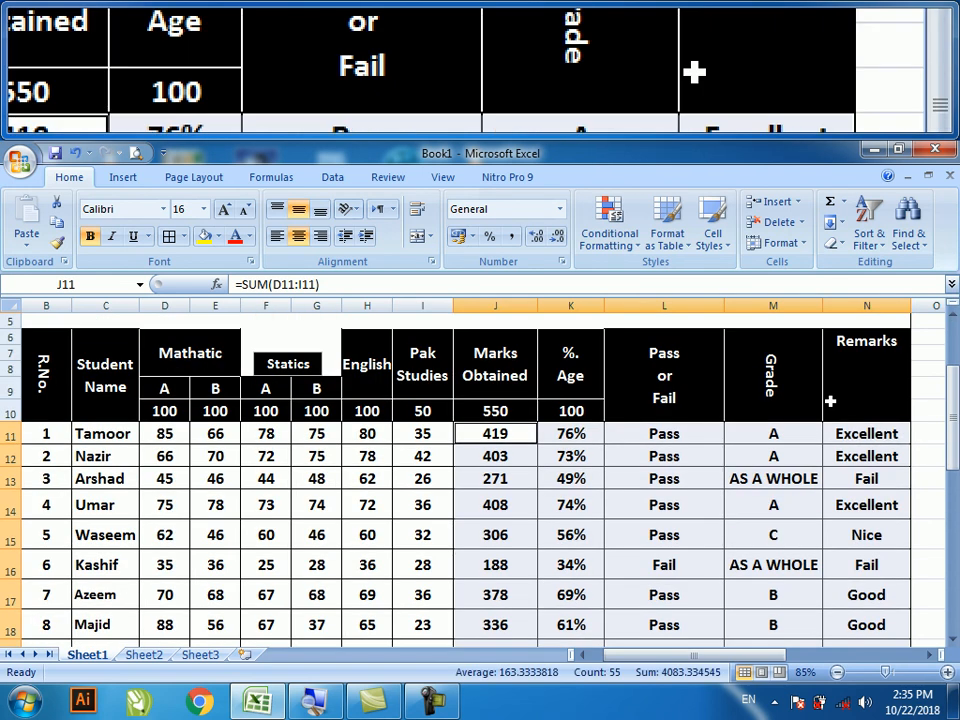
left_click(218, 236)
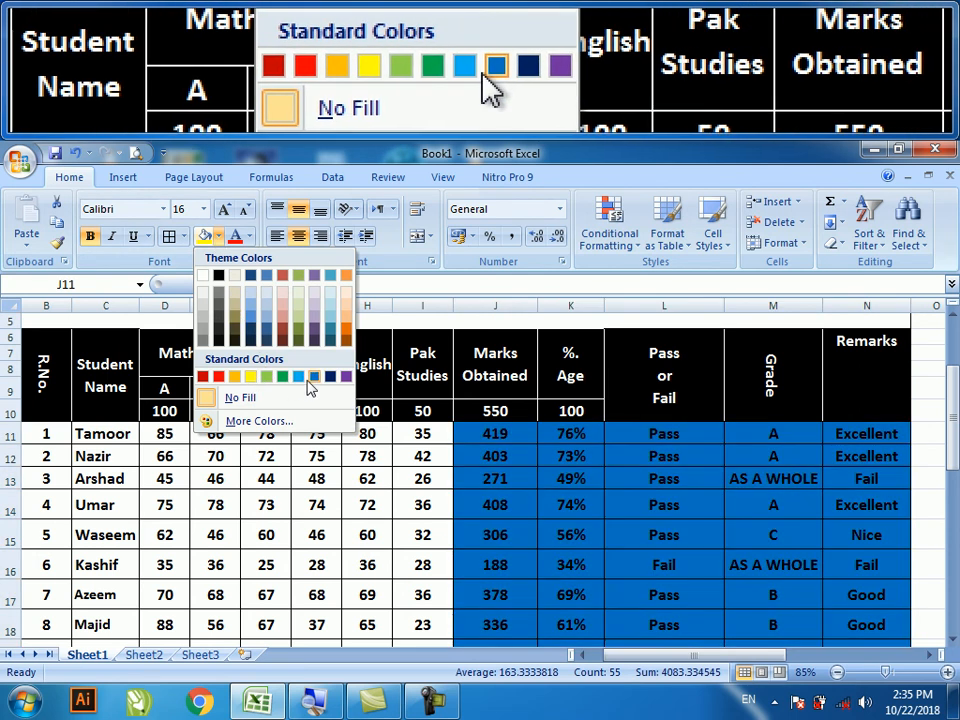
left_click(313, 385)
left_click(634, 507)
scroll(634, 507, "down", 2)
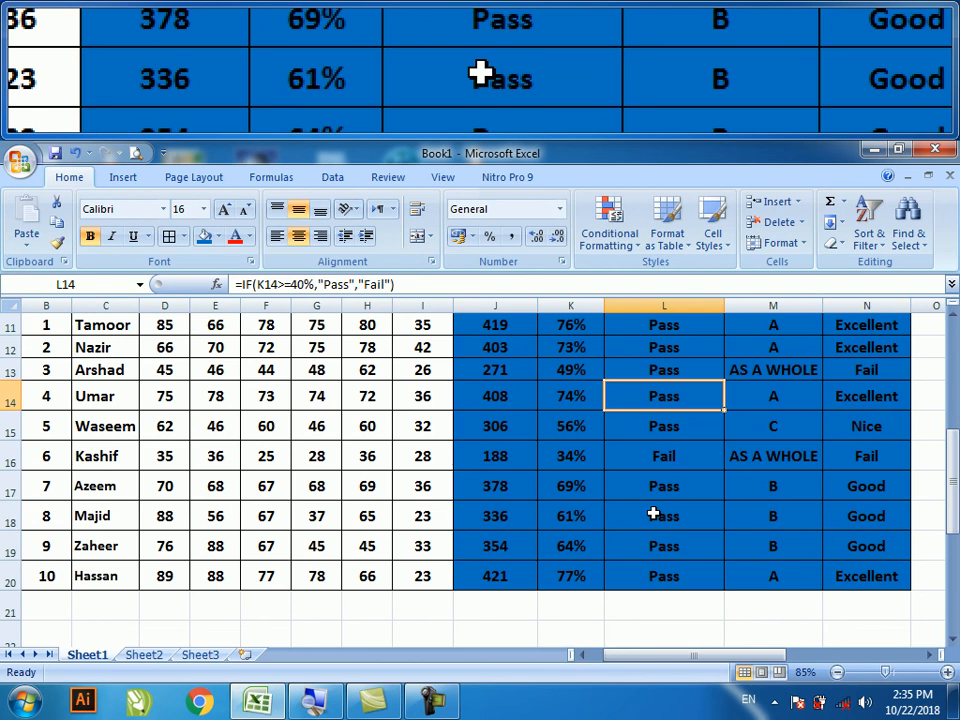
scroll(632, 368, "up", 1)
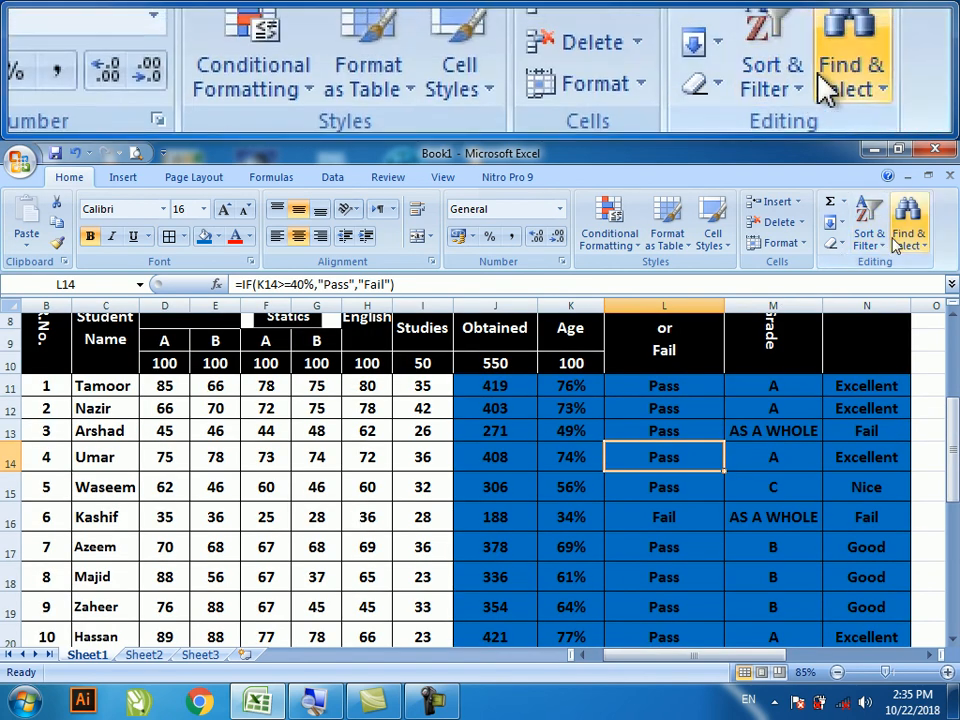
left_click(900, 240)
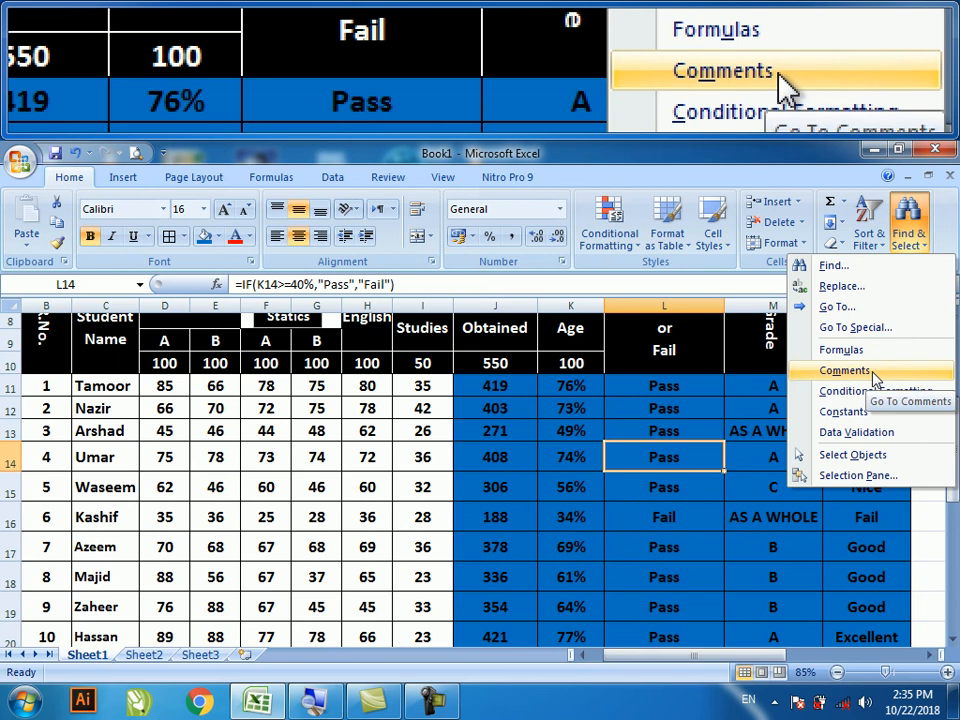
key("Escape")
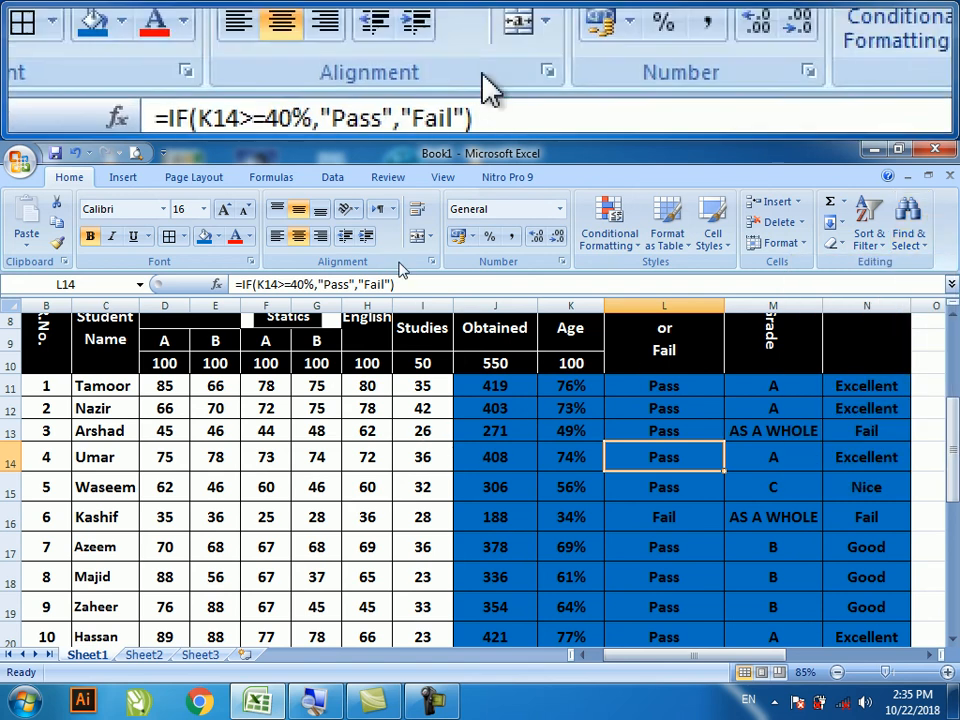
left_click(388, 178)
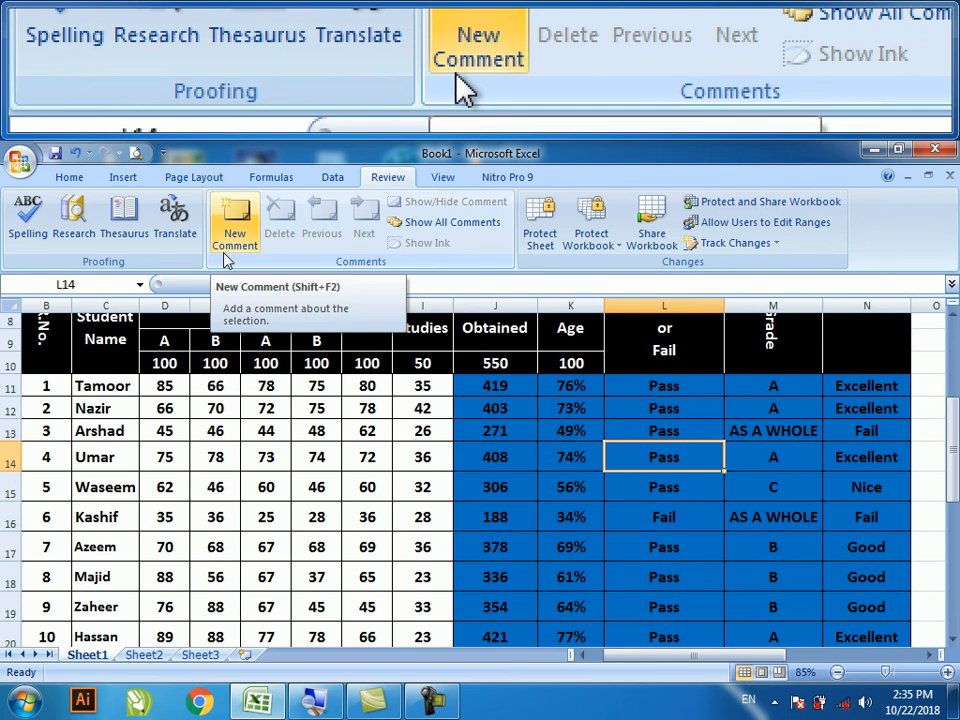
left_click(69, 177)
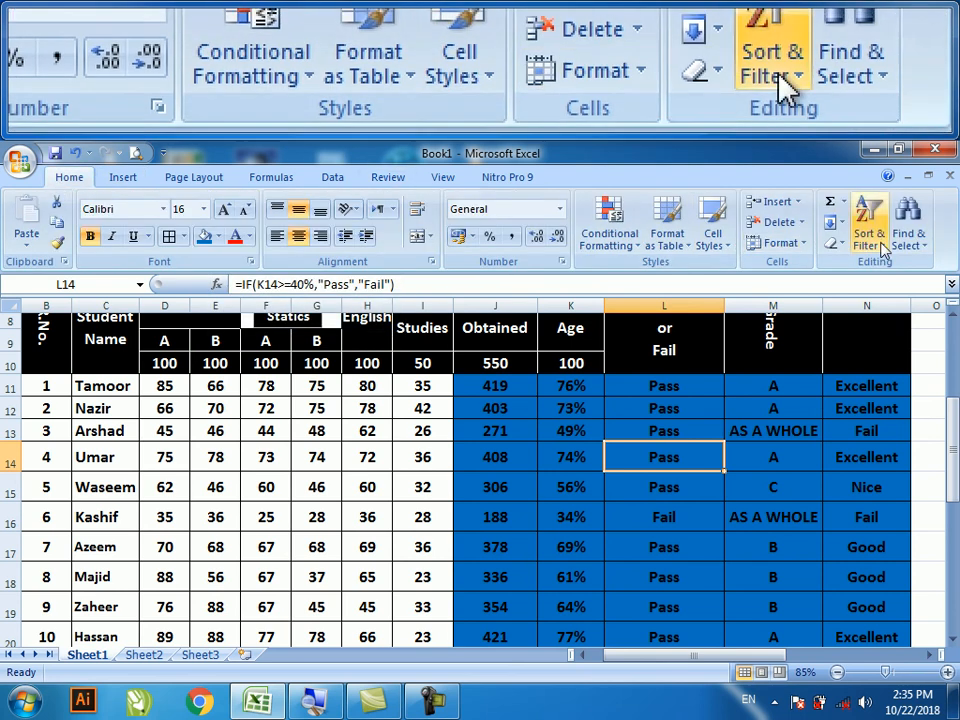
left_click(907, 236)
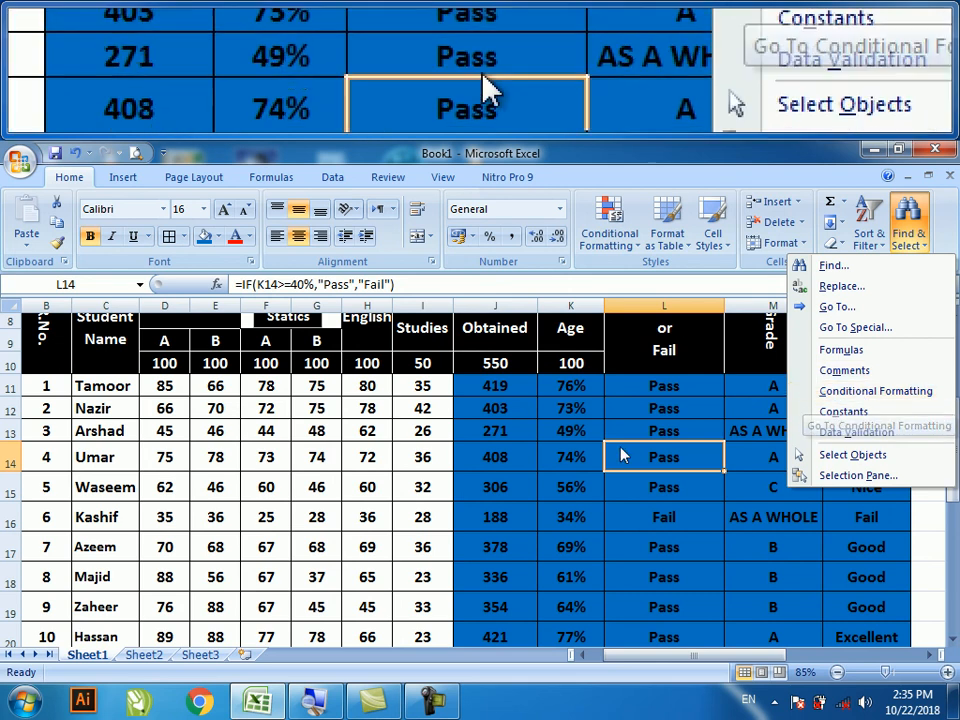
left_click(412, 488)
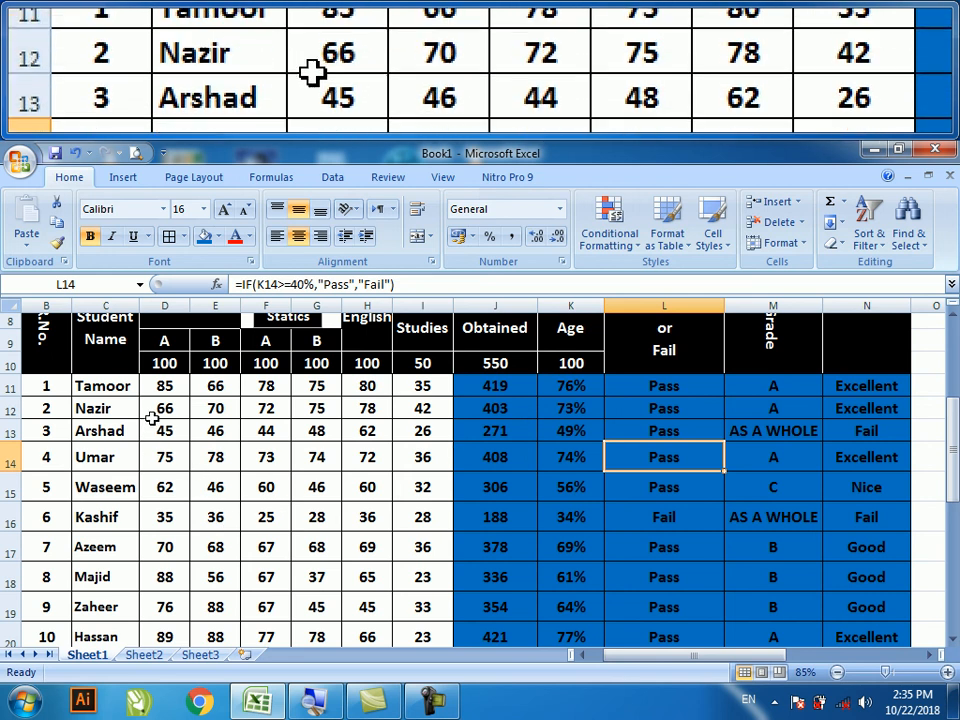
- Apply the 3 Traffic Lights (Rimmed) icon set to the marks in D12:I16
left_click_drag(158, 408, 395, 512)
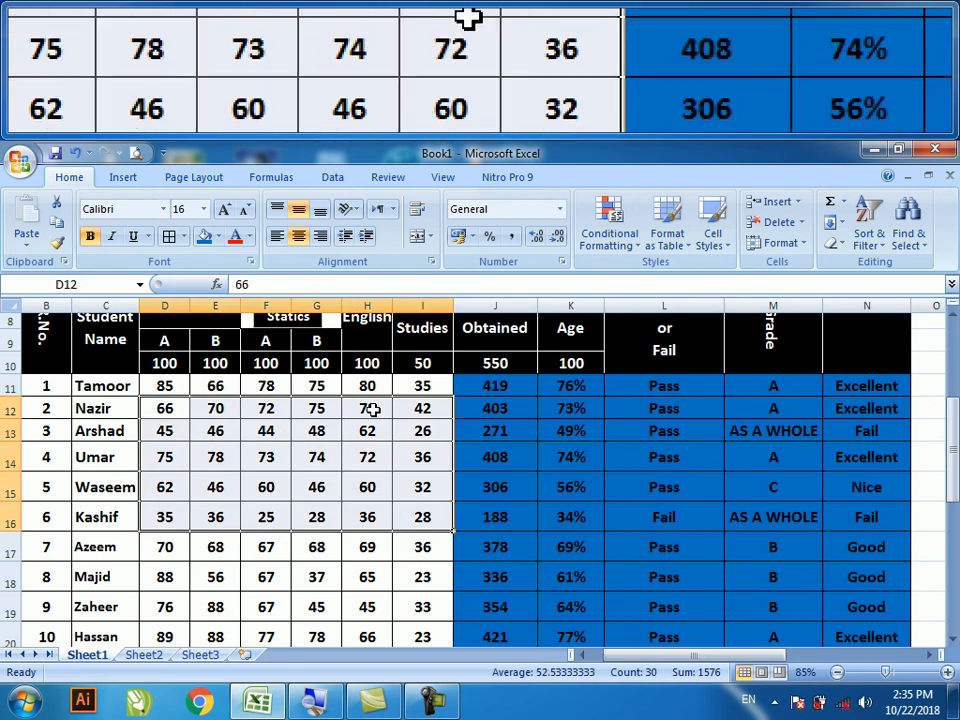
left_click(618, 246)
mouse_move(655, 403)
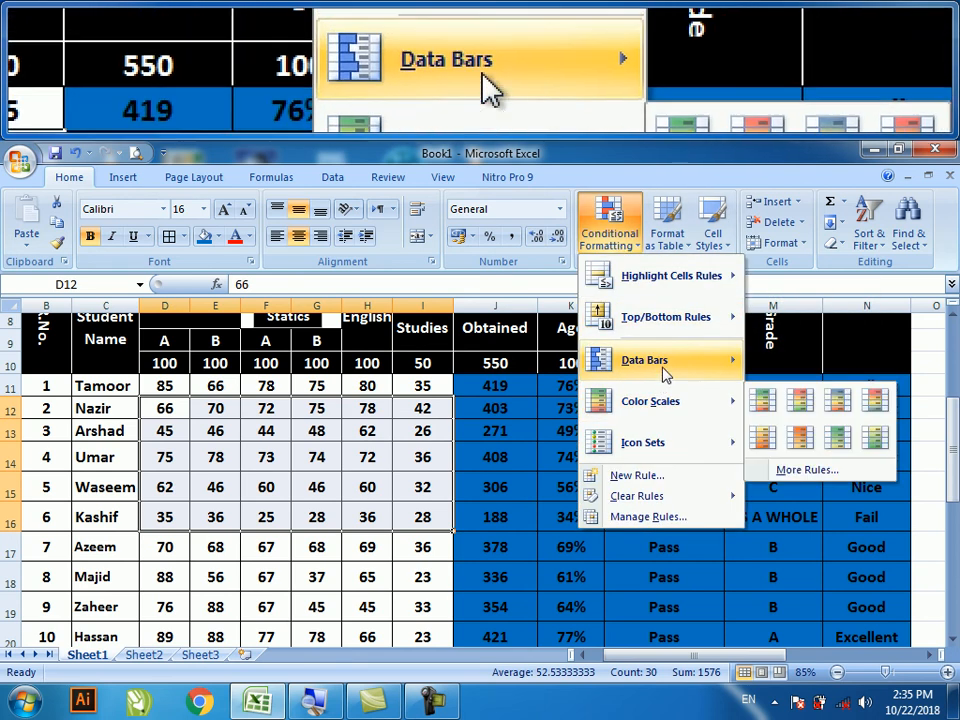
mouse_move(668, 440)
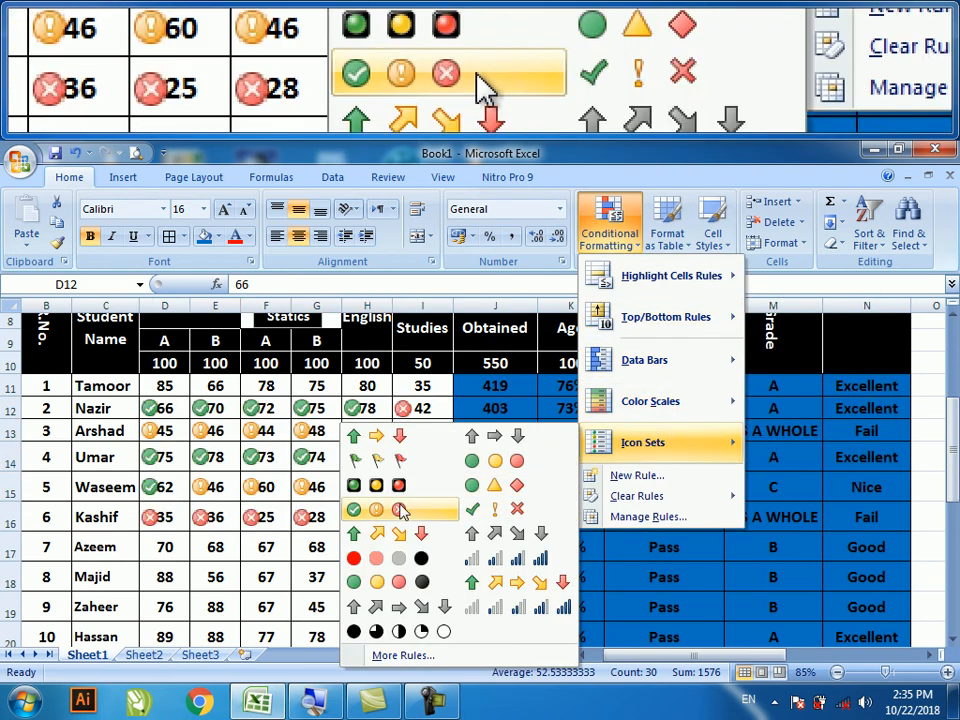
left_click(385, 485)
left_click(278, 568)
scroll(291, 555, "down", 3)
left_click(380, 527)
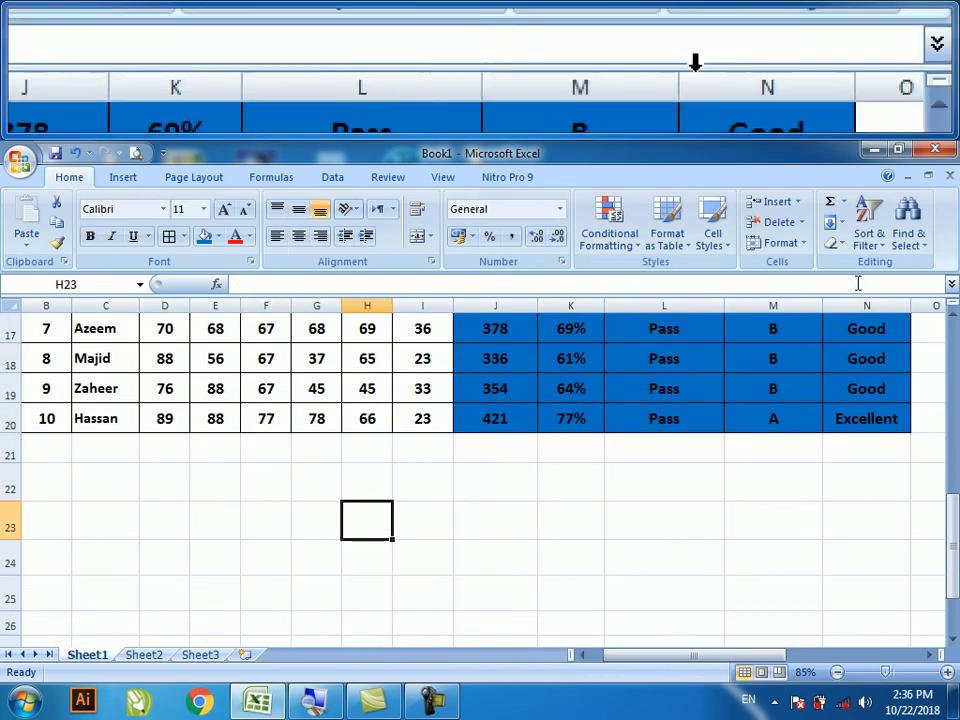
- Select all conditionally formatted cells via Find & Select and fill them orange
left_click(908, 222)
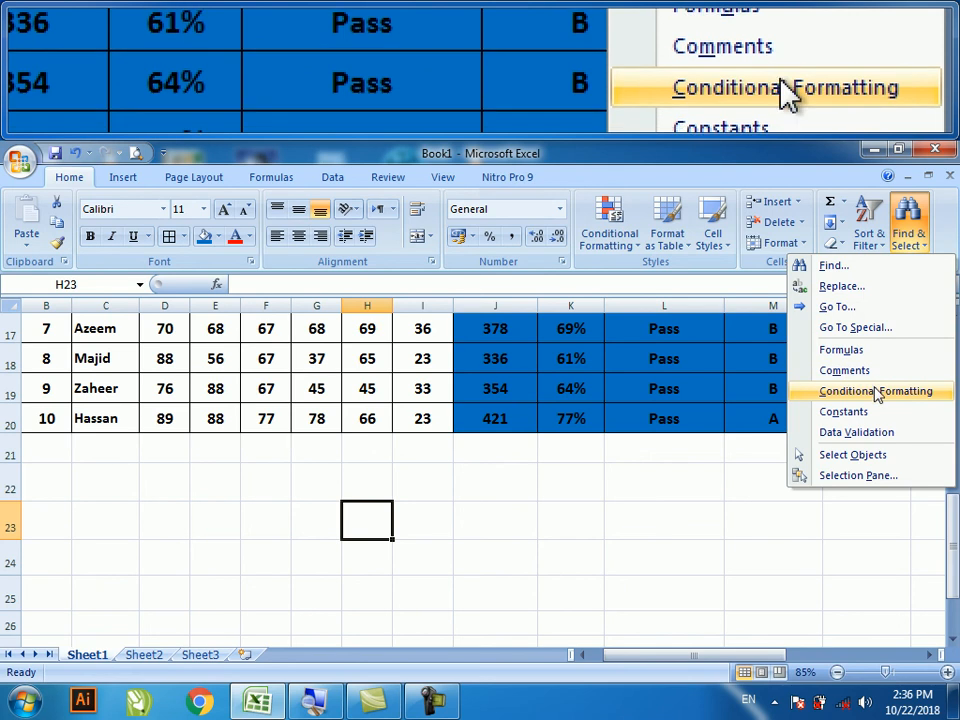
left_click(876, 390)
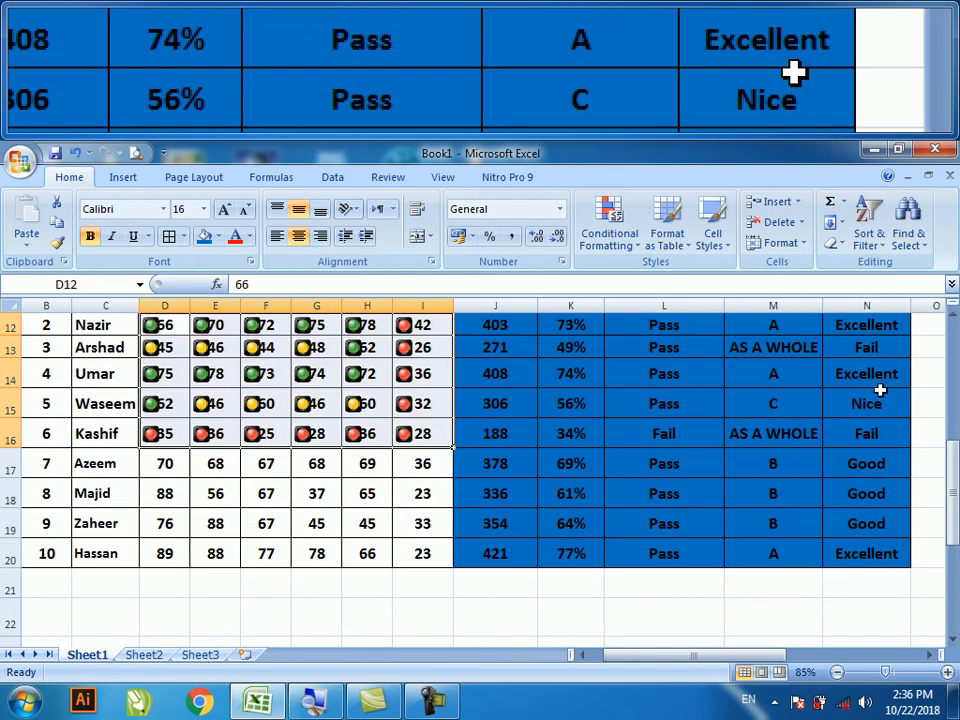
scroll(383, 450, "up", 1)
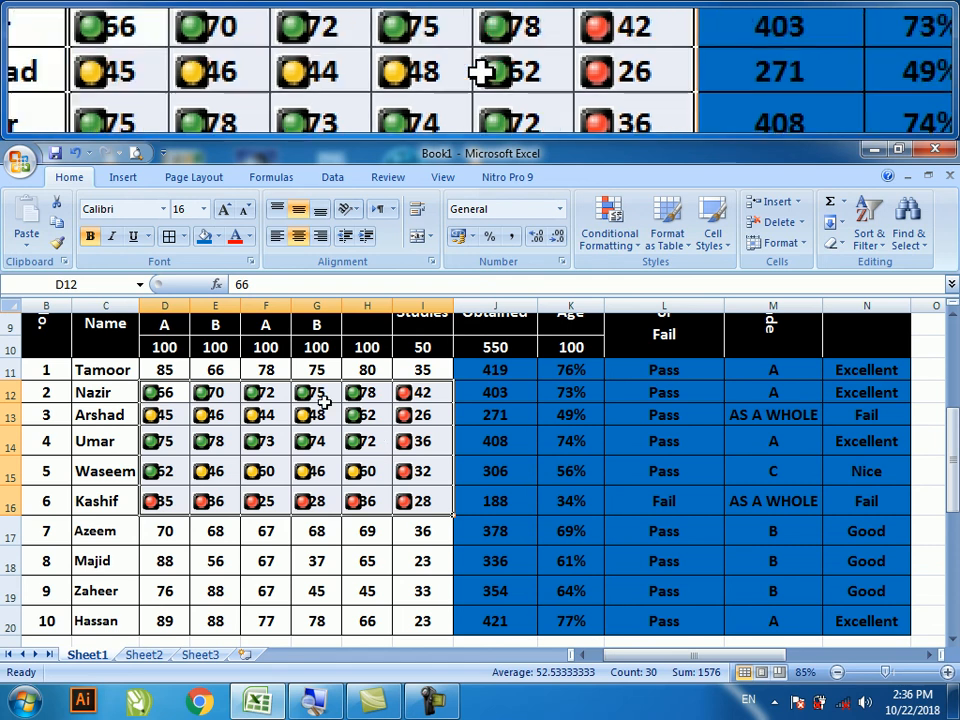
left_click(217, 237)
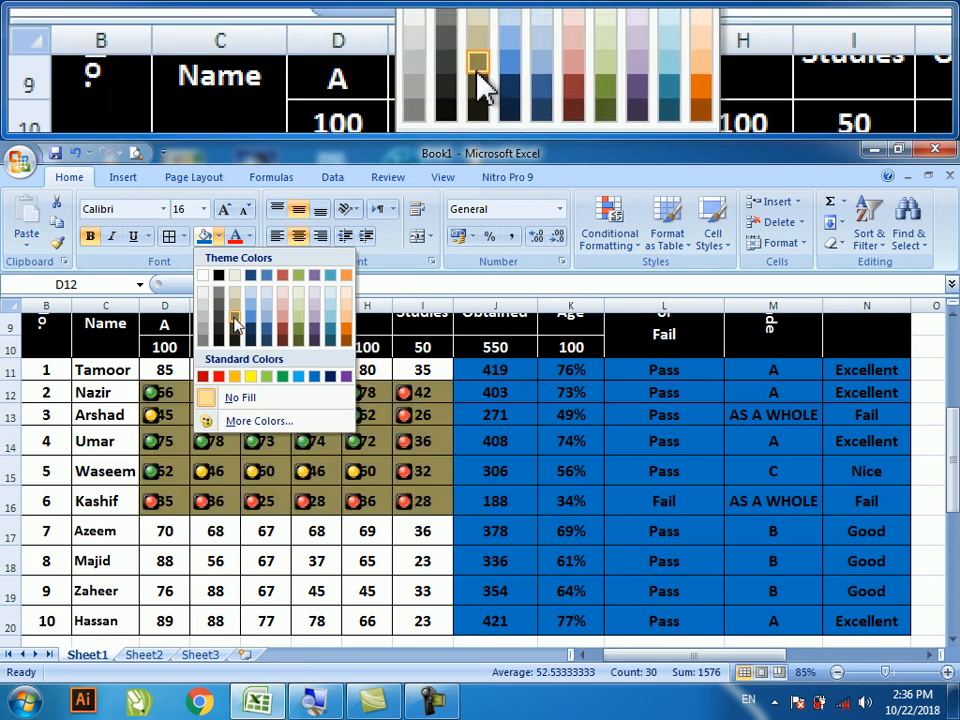
left_click(341, 325)
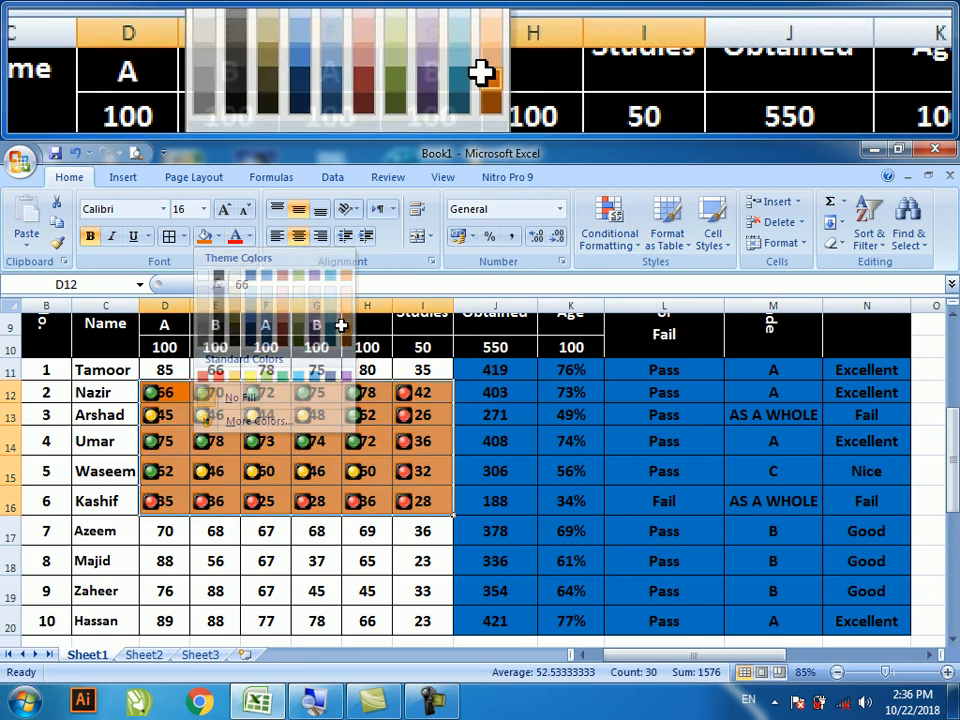
scroll(636, 476, "down", 3)
left_click(621, 516)
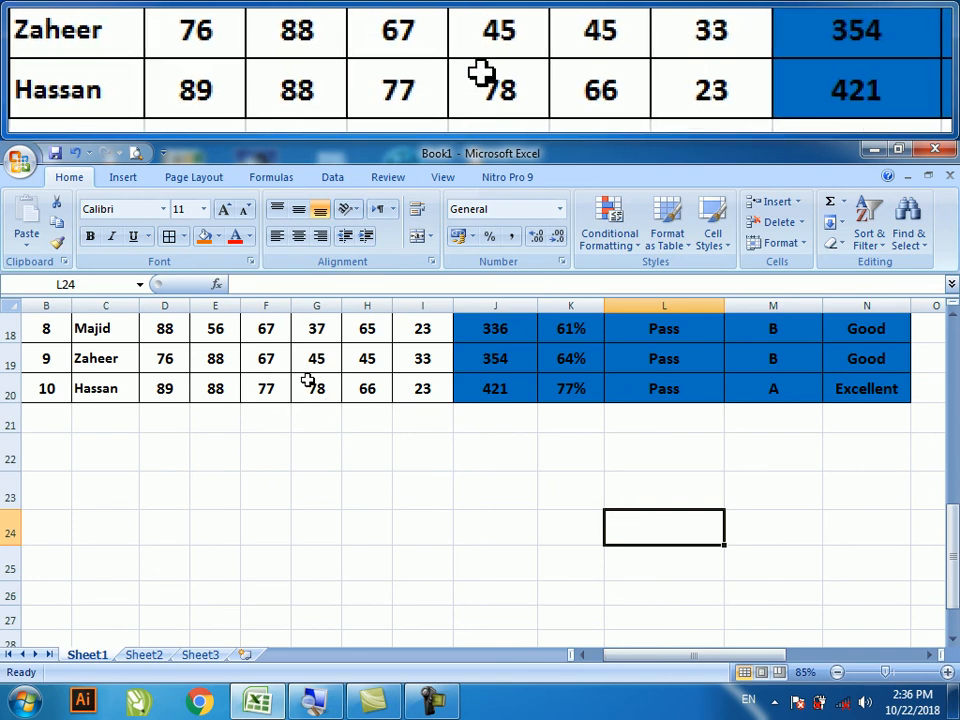
- Select all constants with Find & Select > Constants and fill them light red
left_click(908, 240)
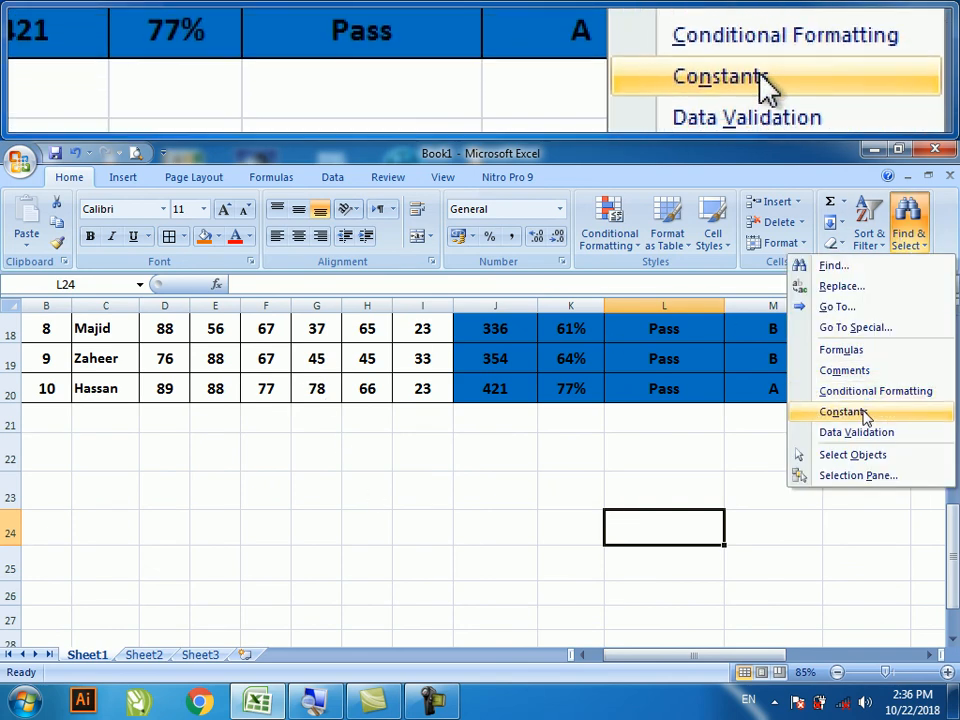
left_click(843, 412)
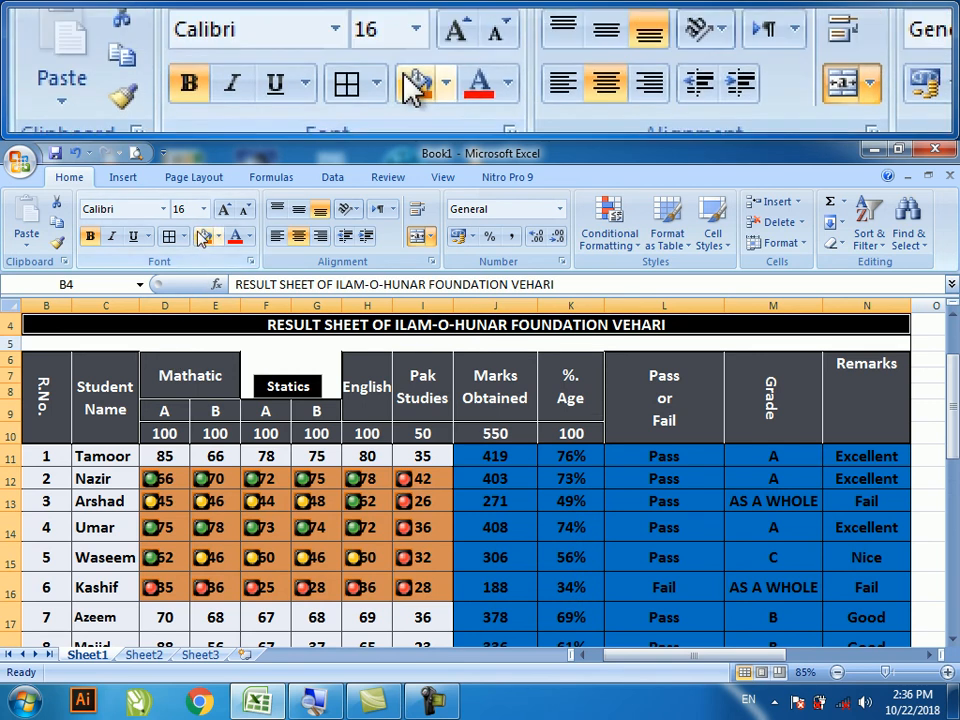
left_click(218, 236)
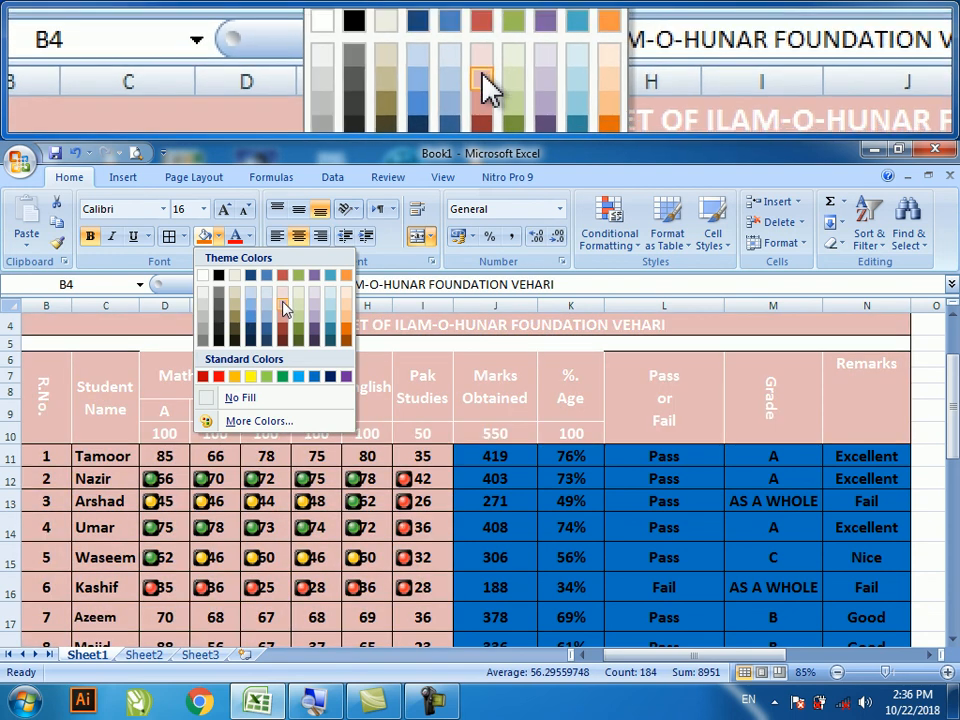
left_click(285, 308)
left_click(280, 456)
scroll(288, 470, "down", 2)
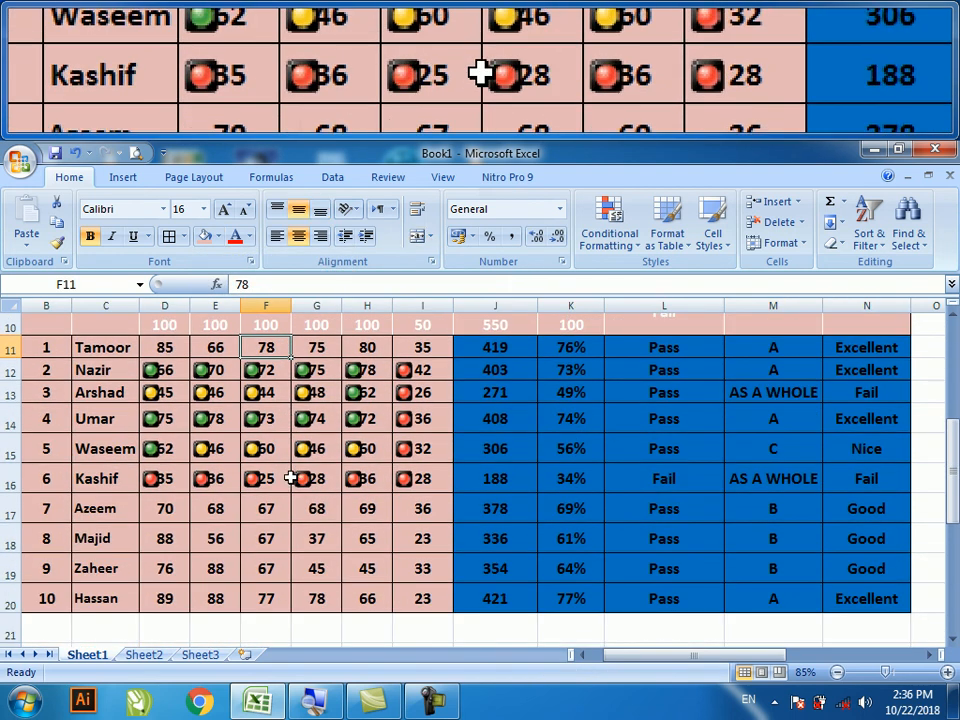
left_click(439, 622)
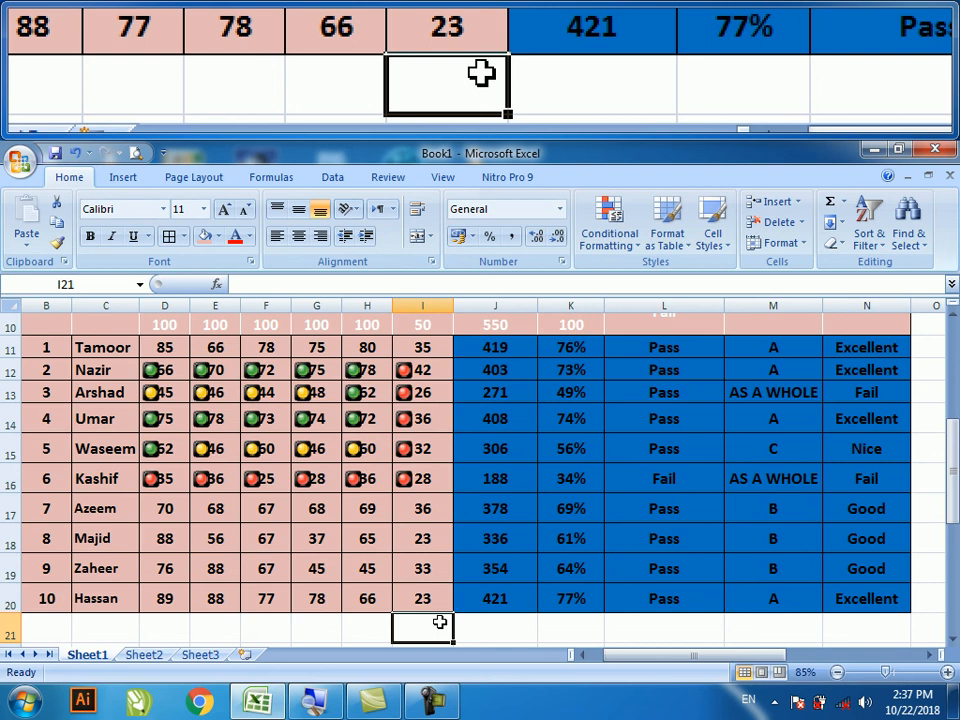
- Undo the fills and traffic-light icons with Ctrl+Z, then open and close Find & Select
key("ctrl+z")
key("ctrl+z")
key("ctrl+z")
key("ctrl+z")
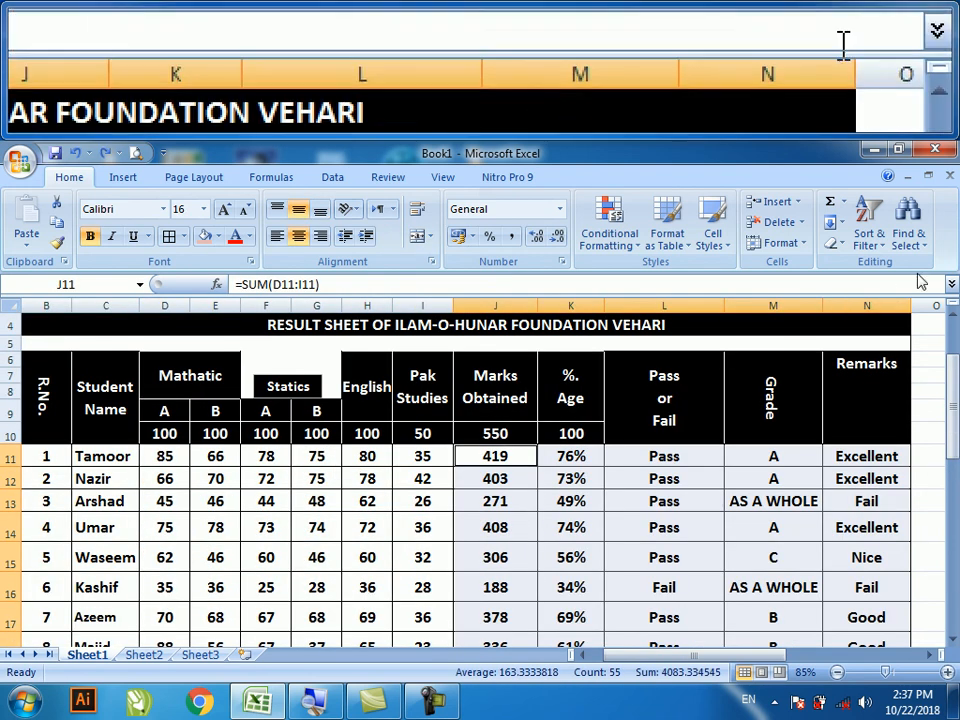
left_click(918, 252)
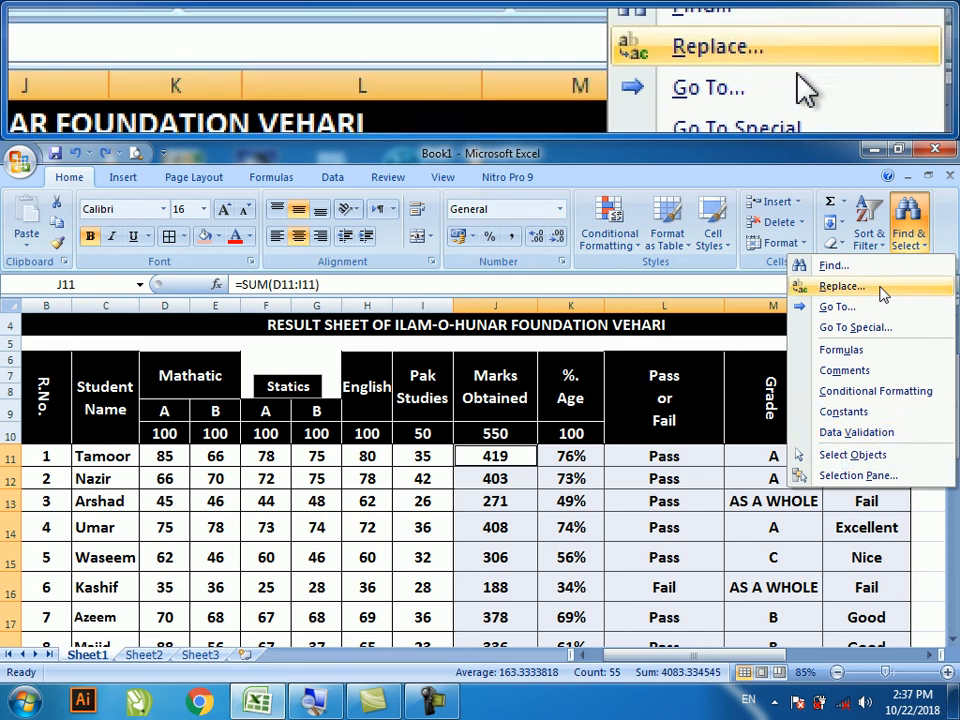
left_click(915, 243)
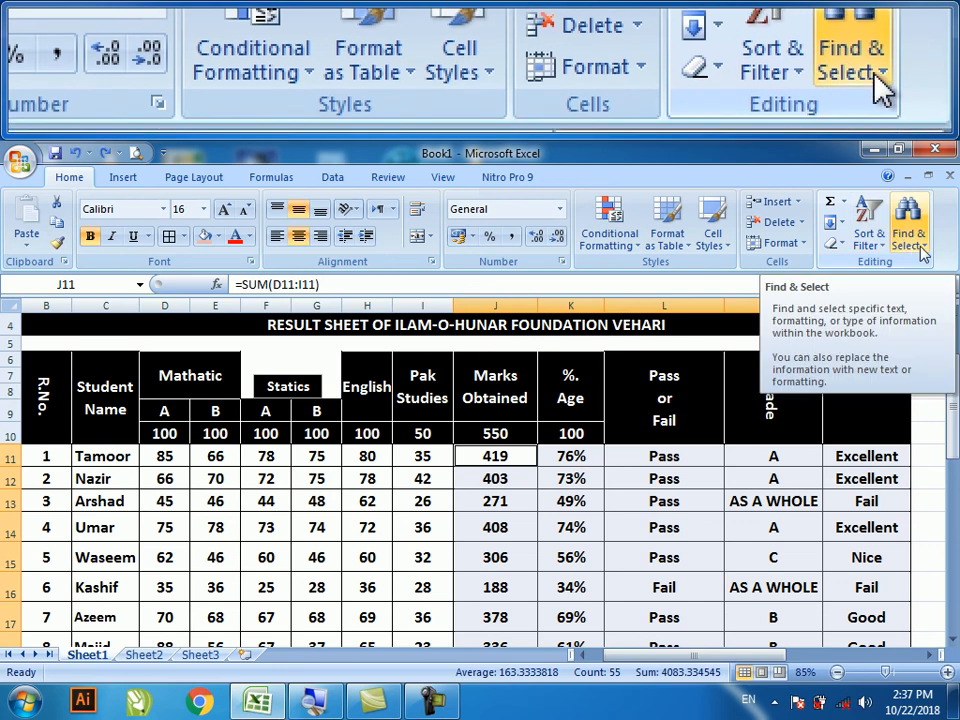
left_click(921, 250)
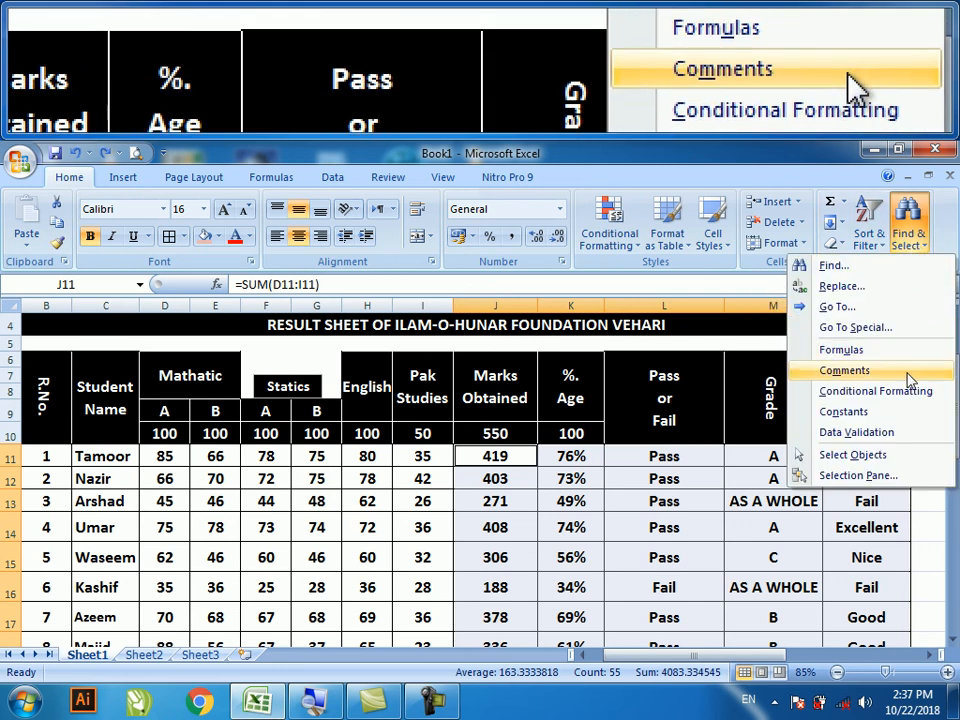
left_click(912, 240)
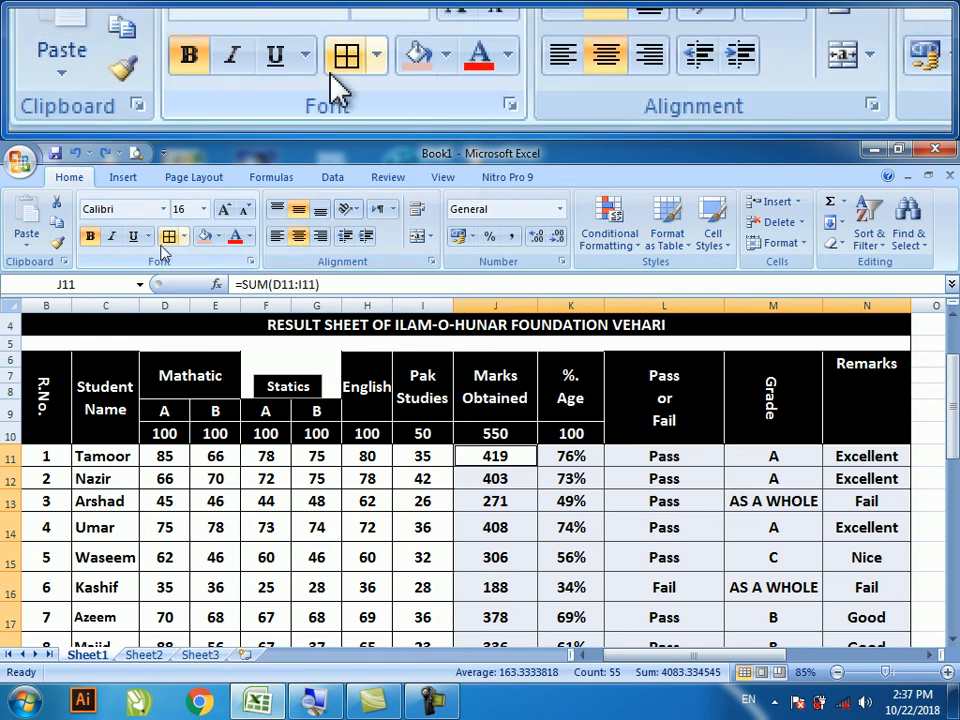
- Open the Font settings dialog and close it without changes
left_click(251, 262)
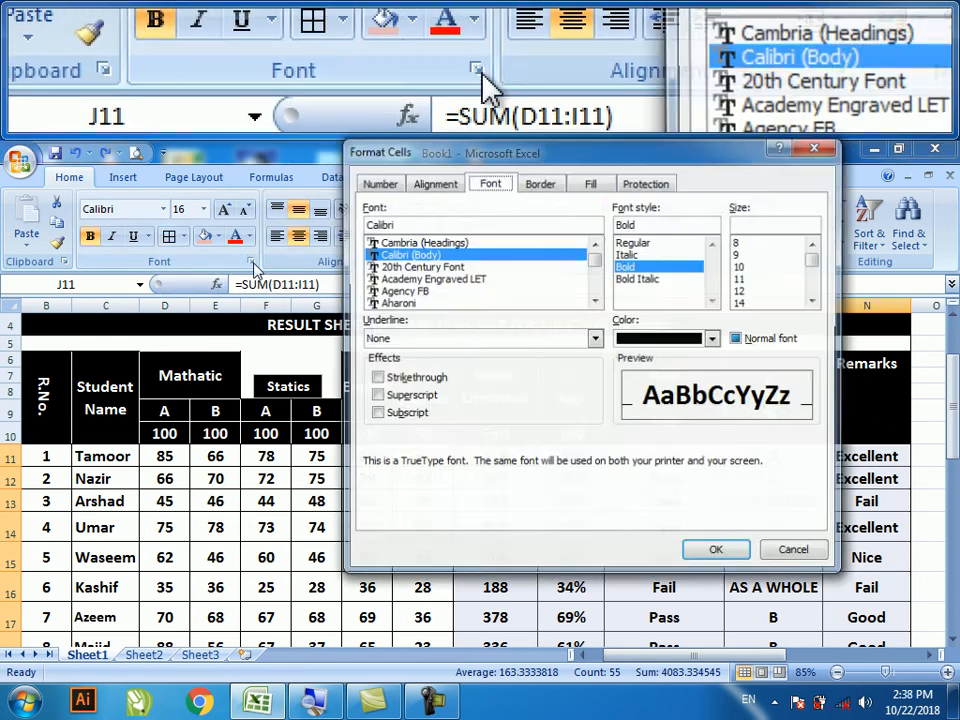
left_click_drag(431, 166, 420, 190)
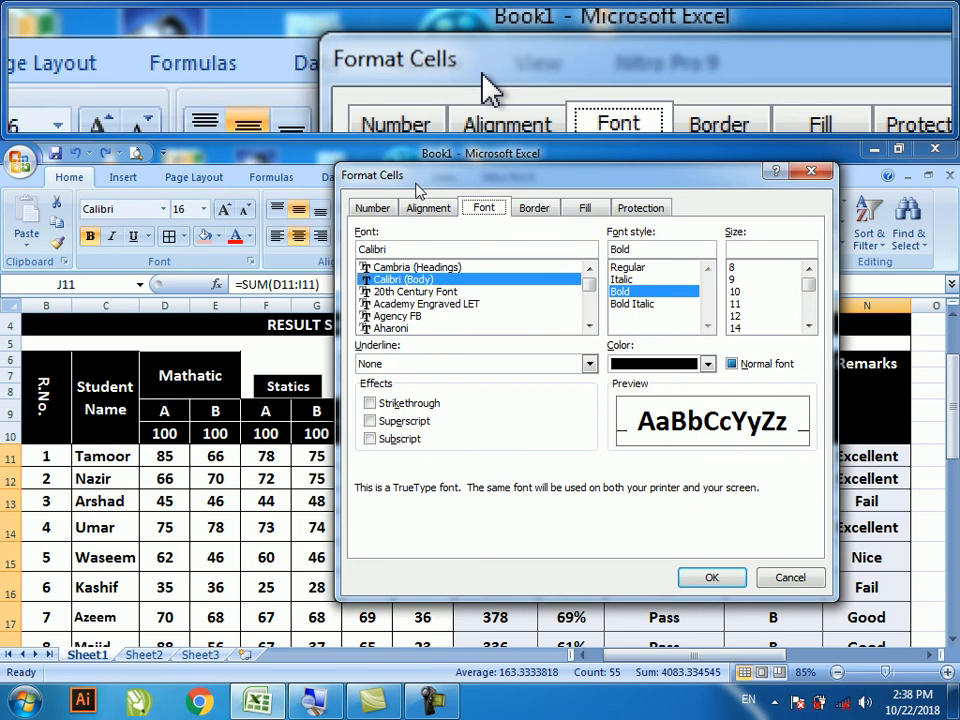
left_click(791, 578)
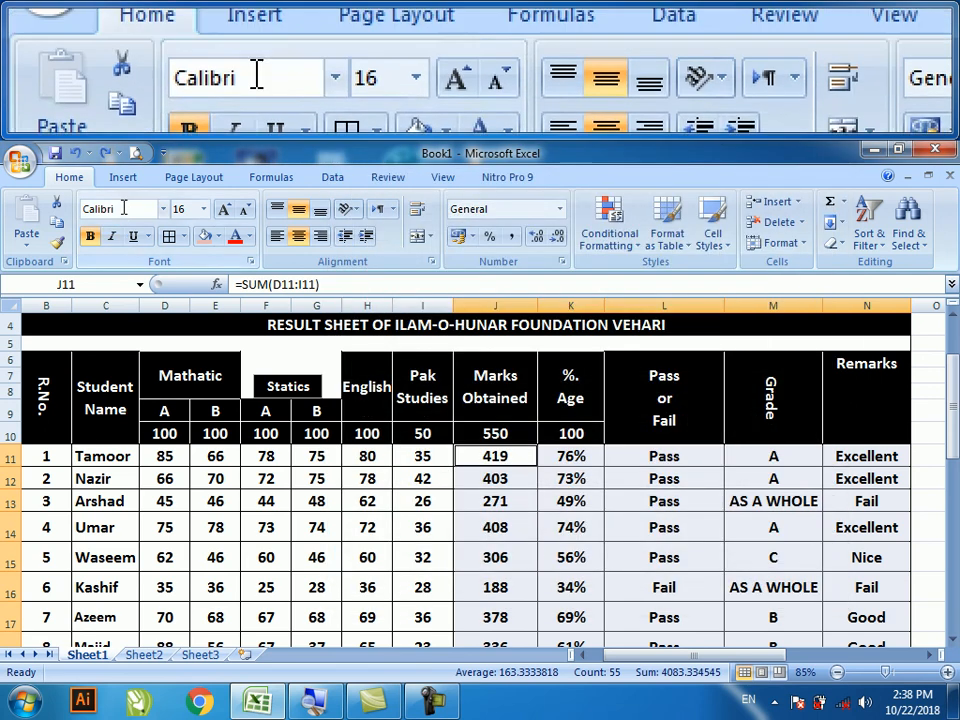
- Show the Insert tab, select cell H12, and bring up the screen recorder controls
left_click(123, 180)
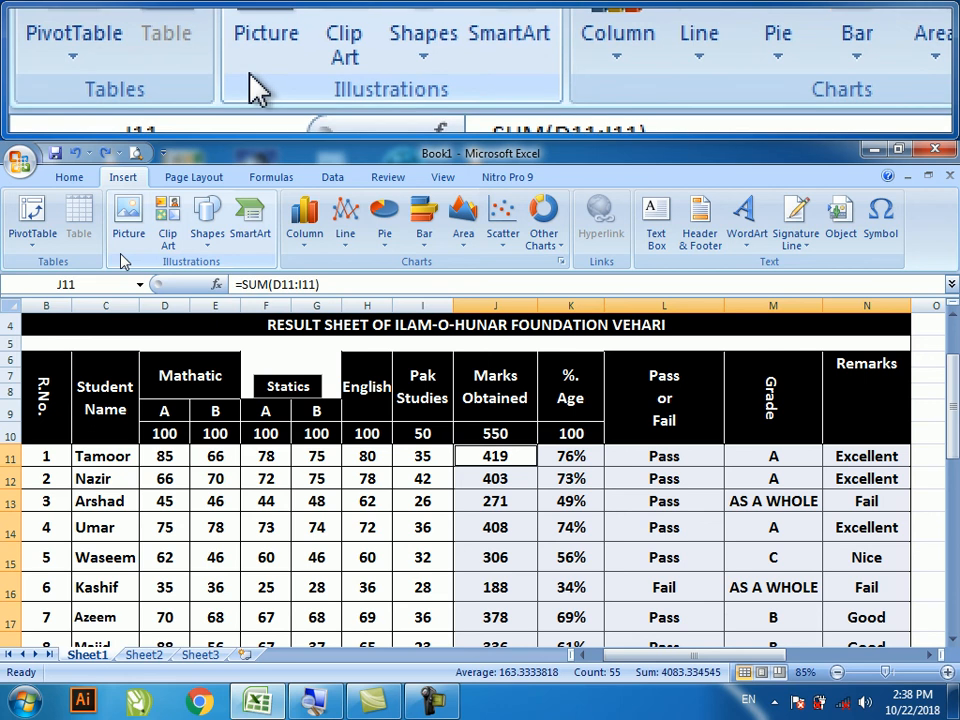
left_click(346, 484)
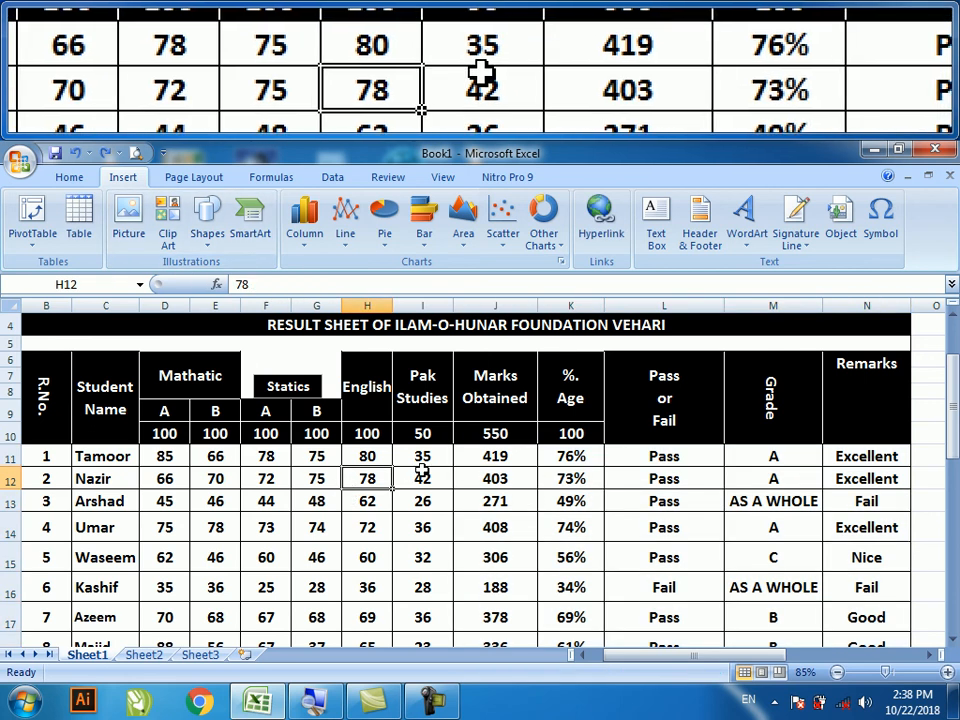
left_click(442, 706)
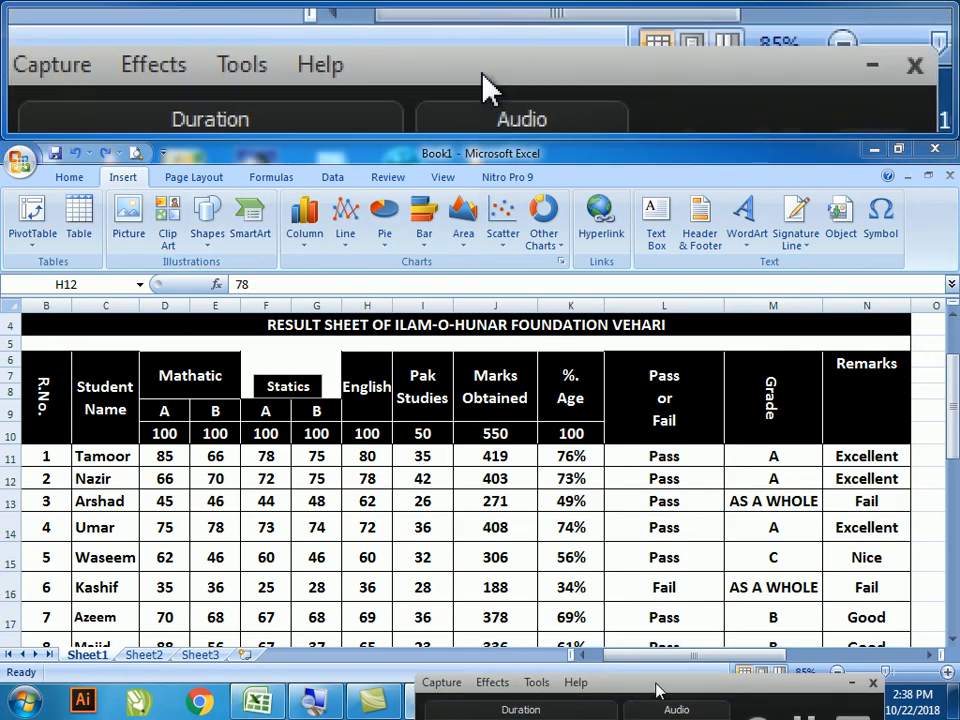